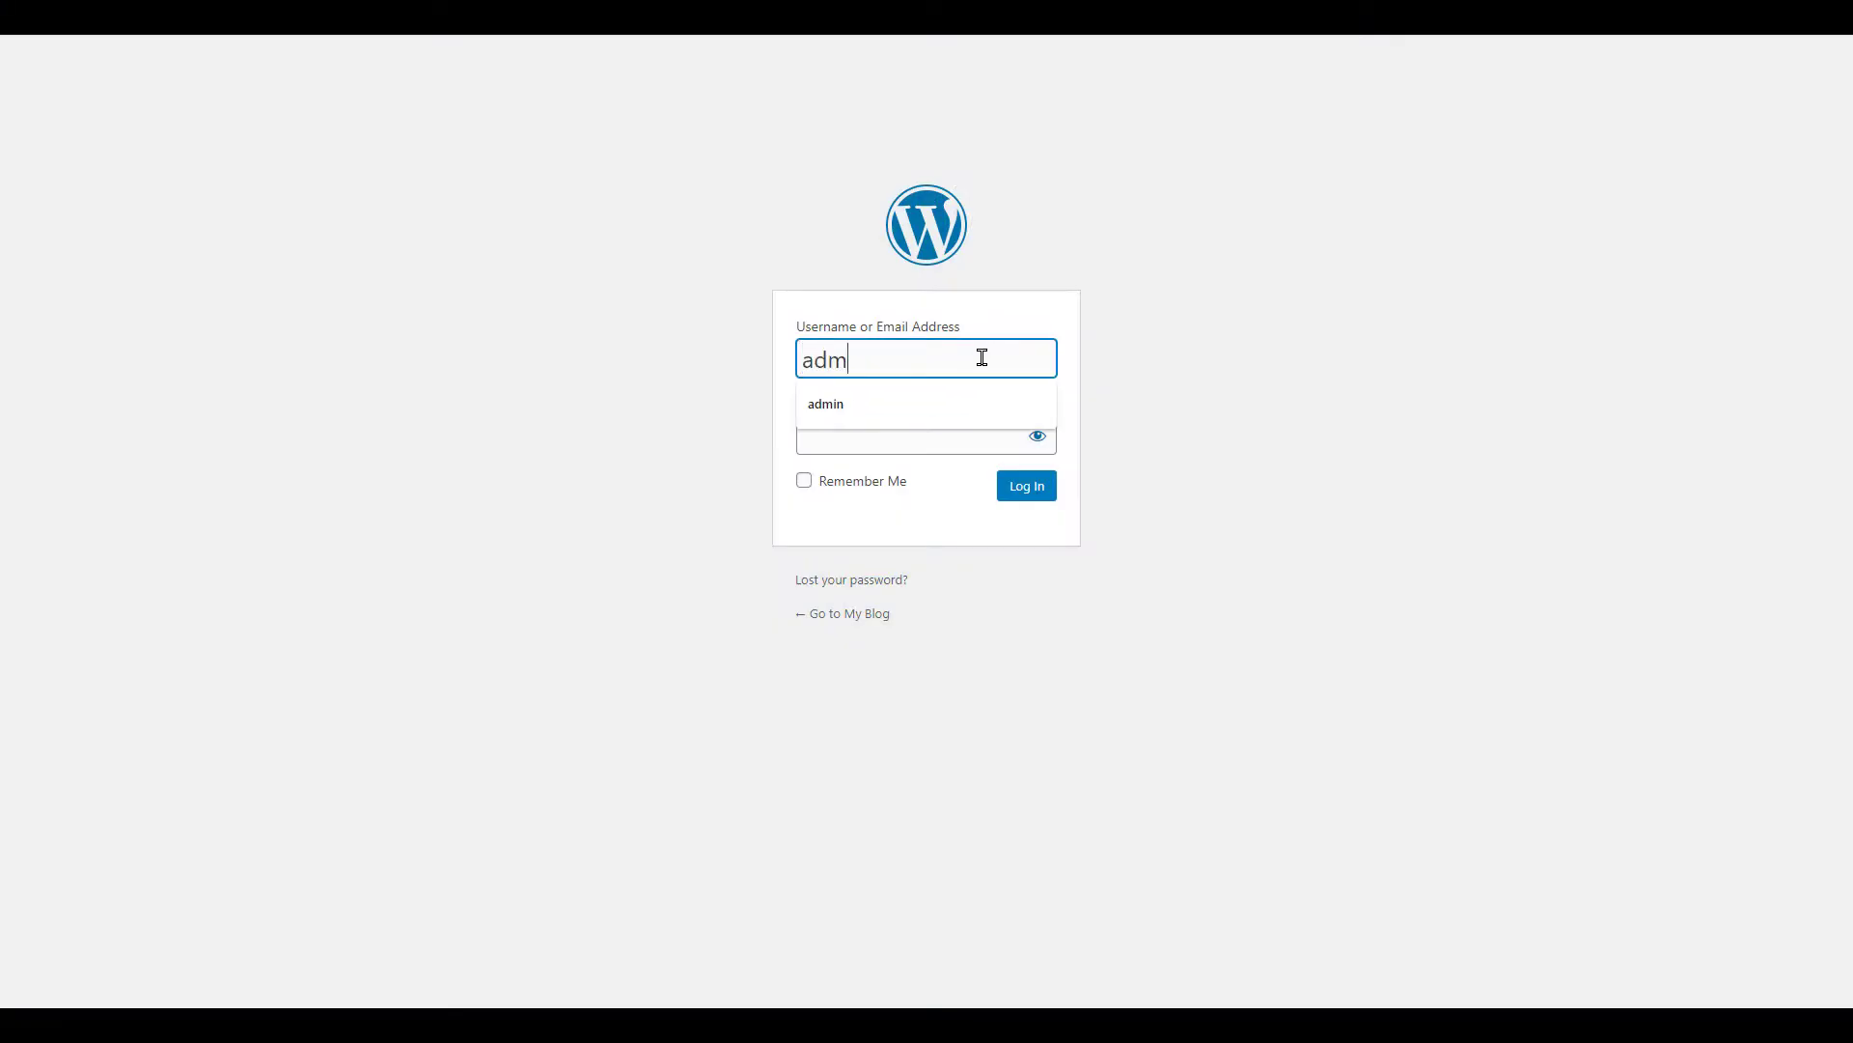
type("in")
Submit the failing admin login, then request a password reset email via 'Lost your password?'
key("Tab")
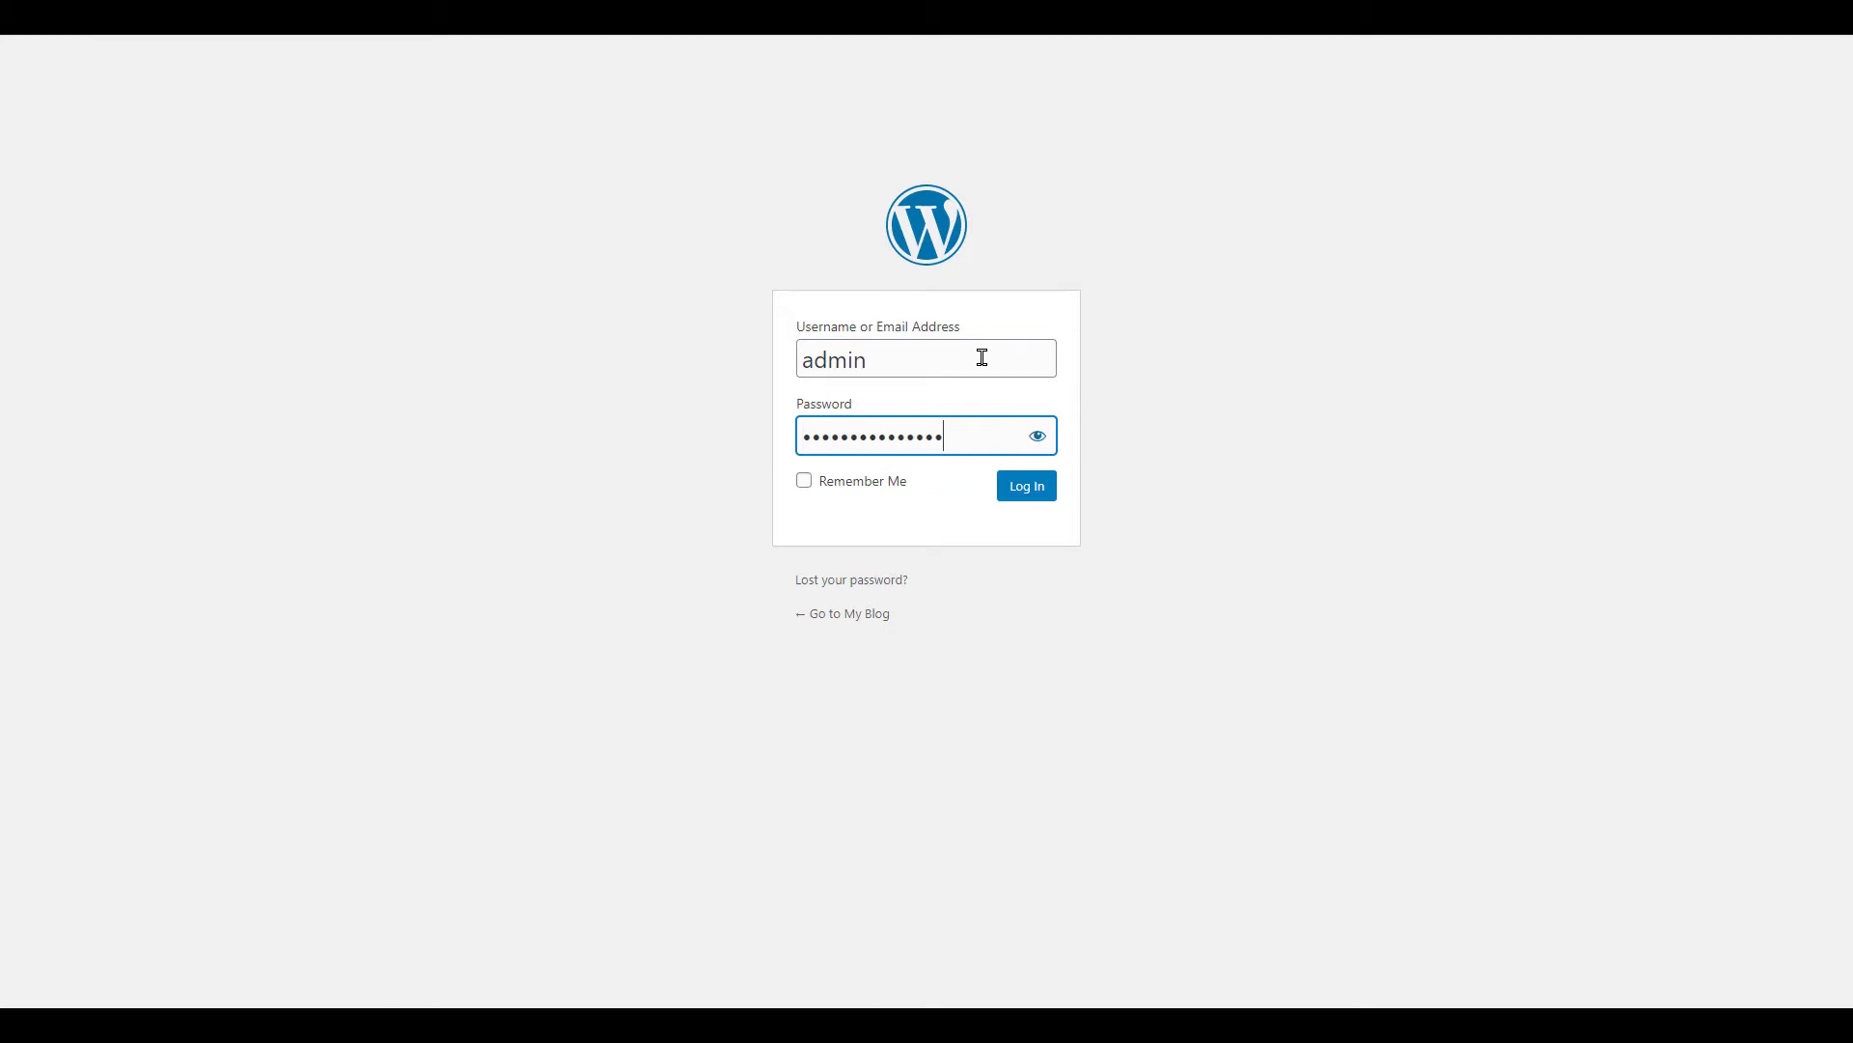
key("Return")
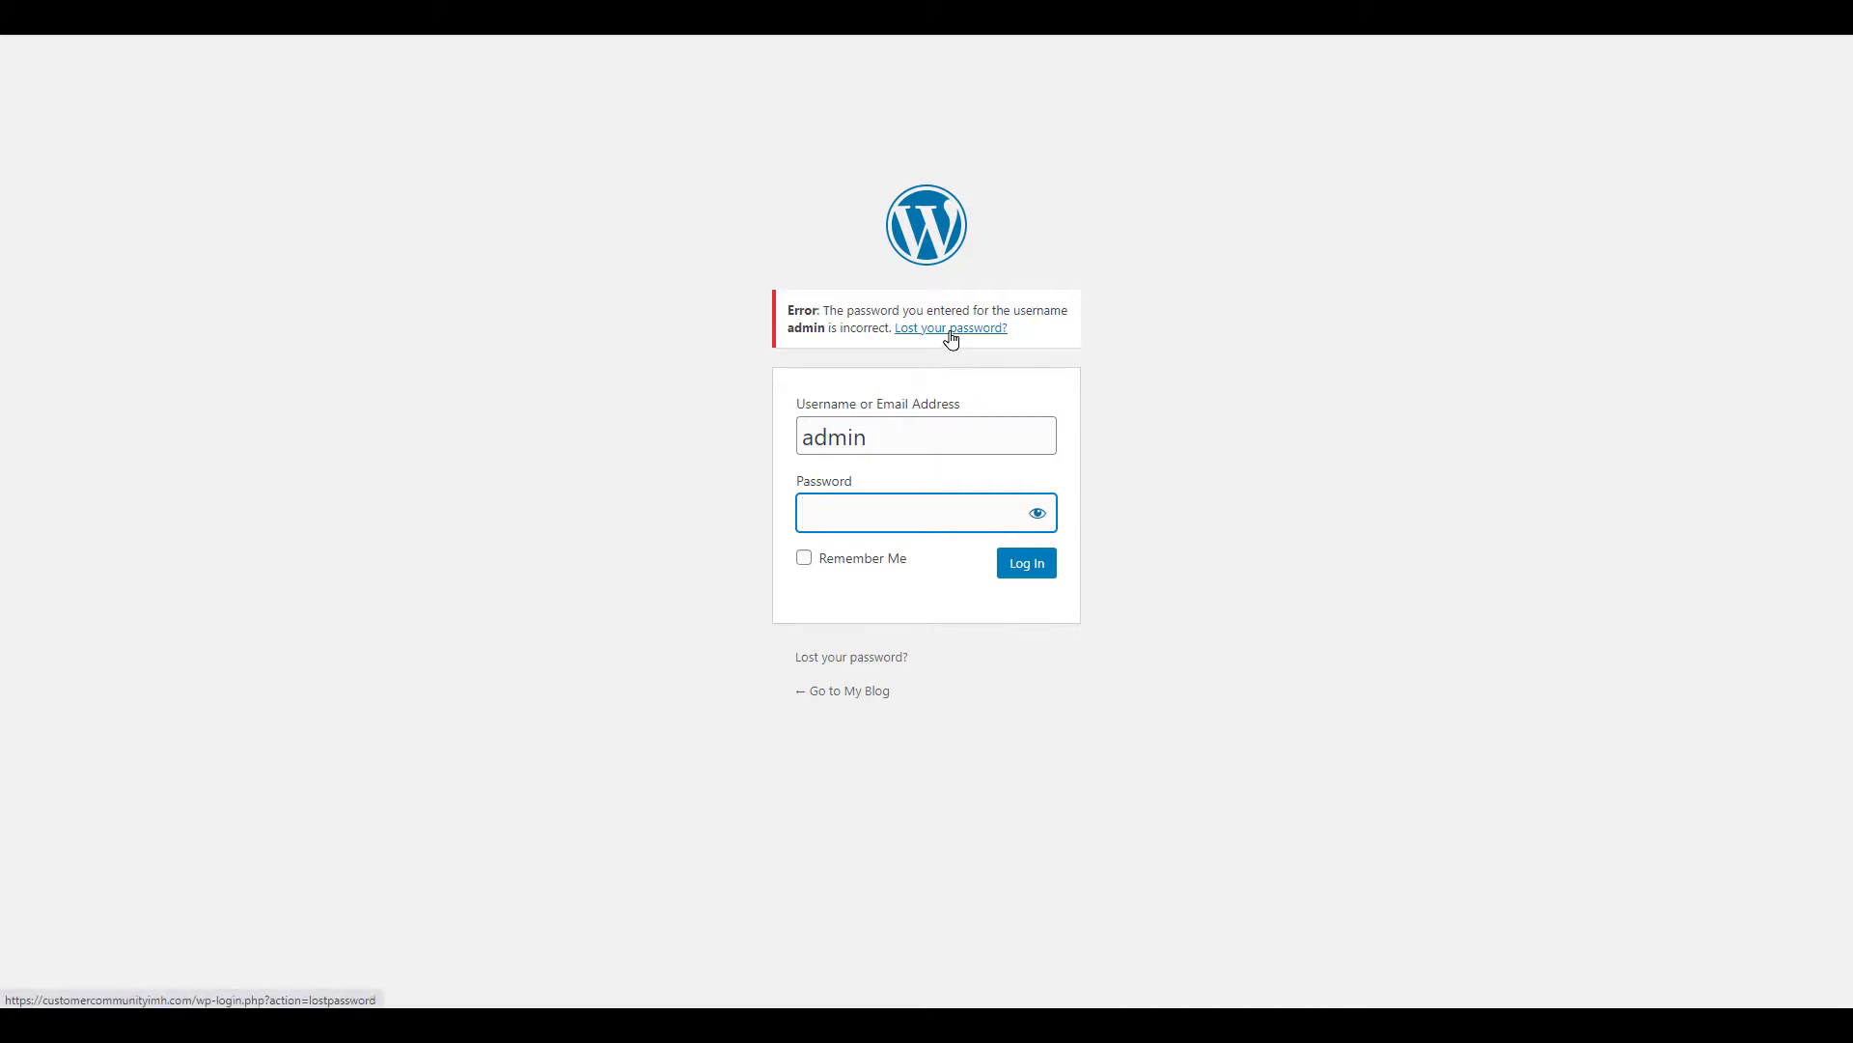
left_click(889, 660)
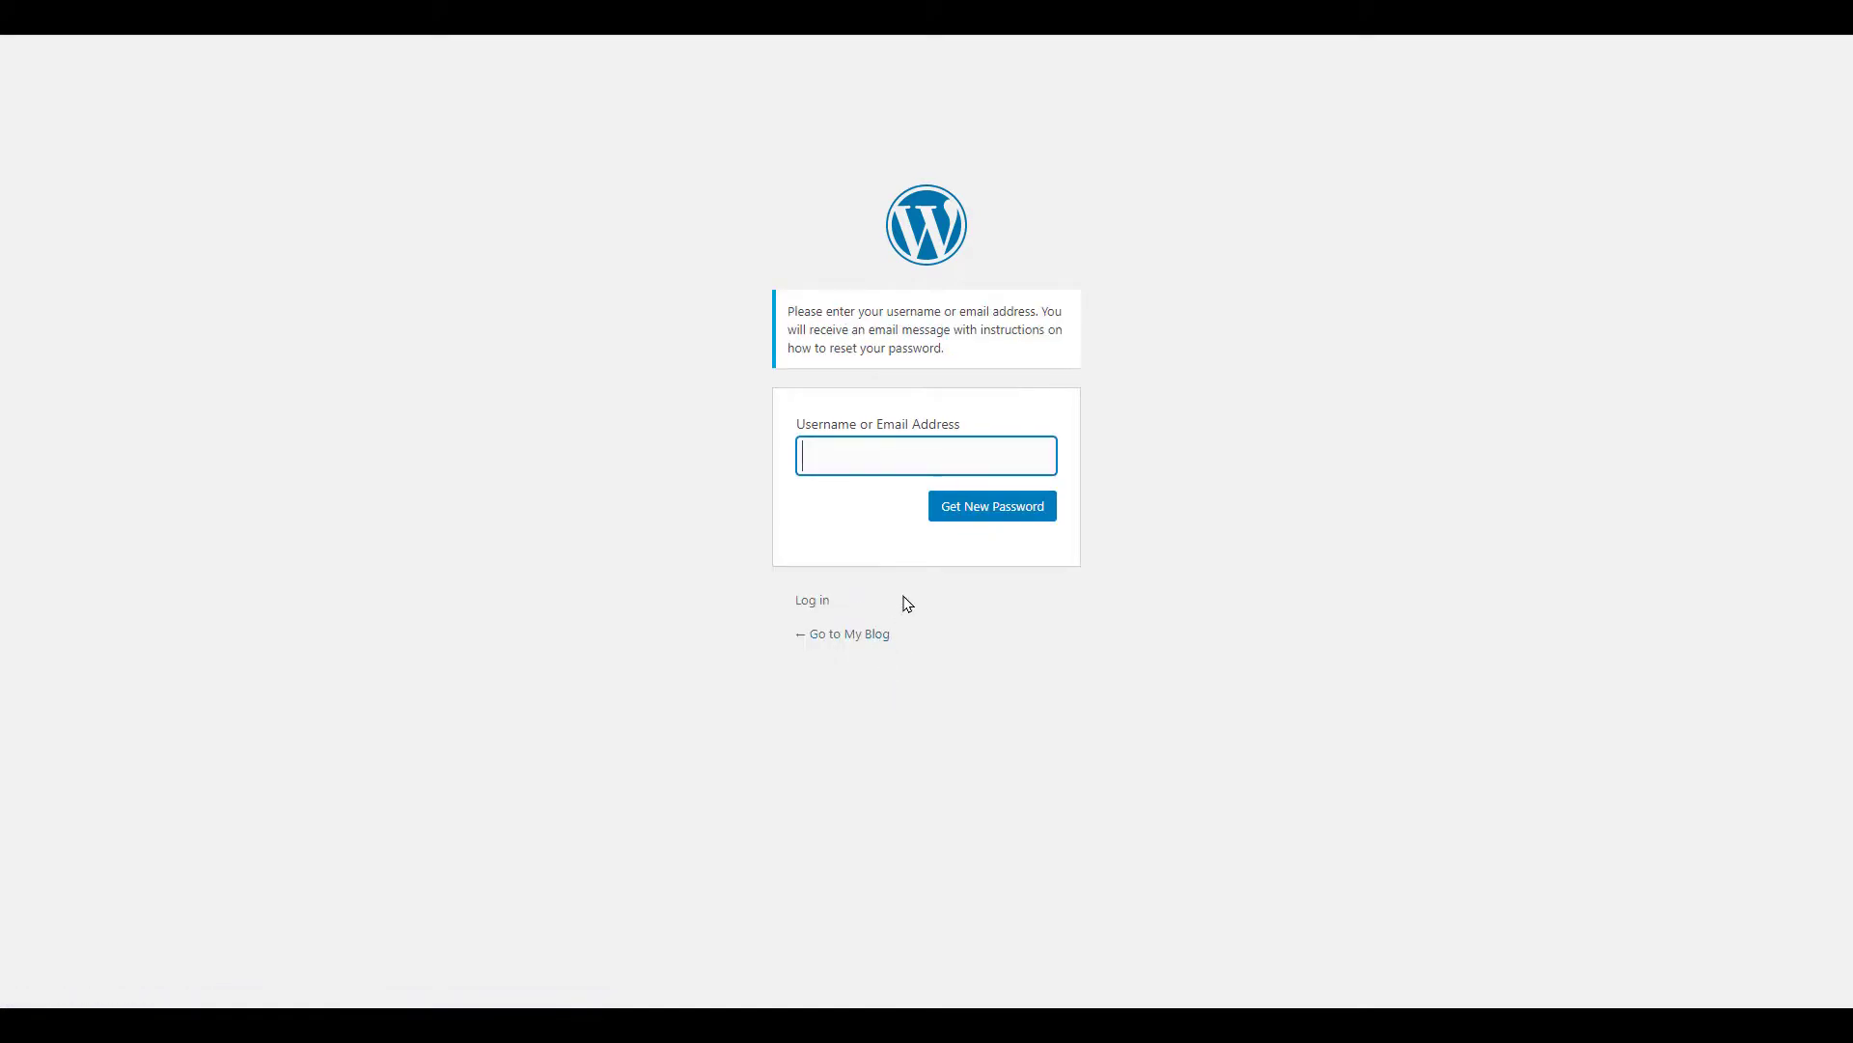
type("user@e")
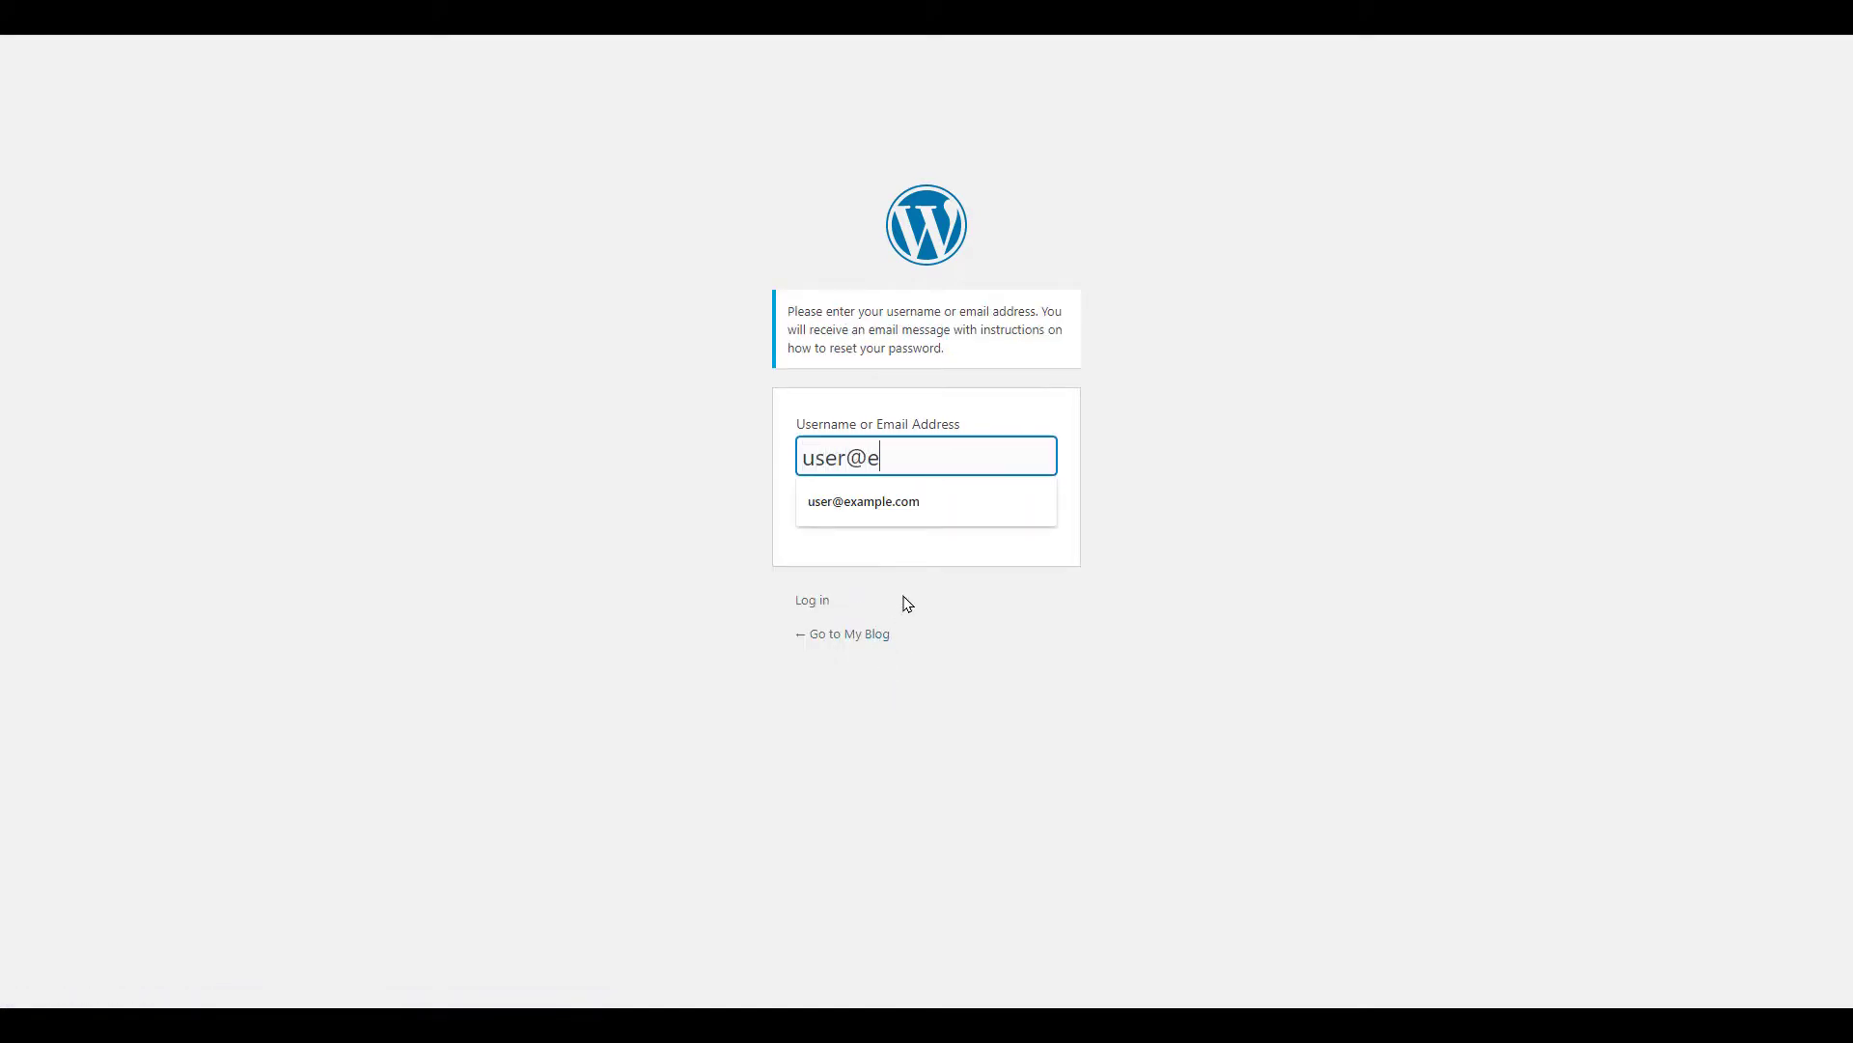
type("mple.com")
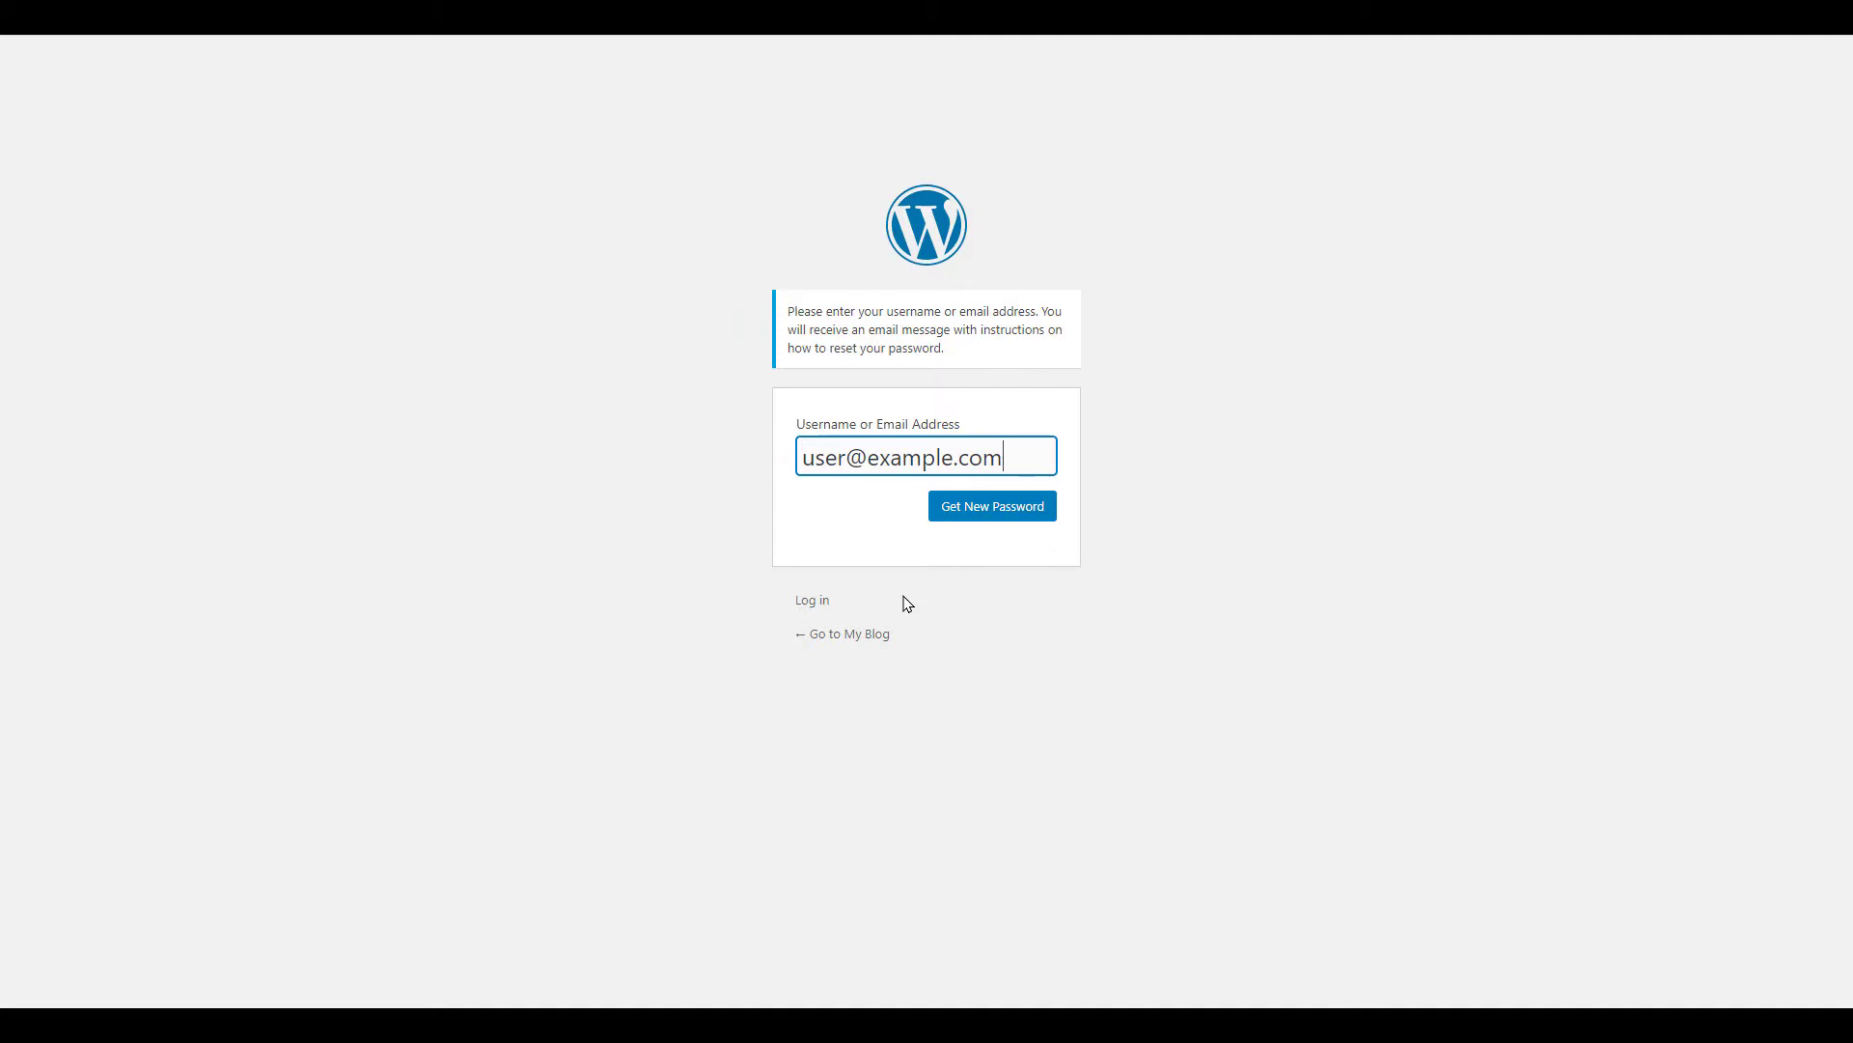
left_click(979, 514)
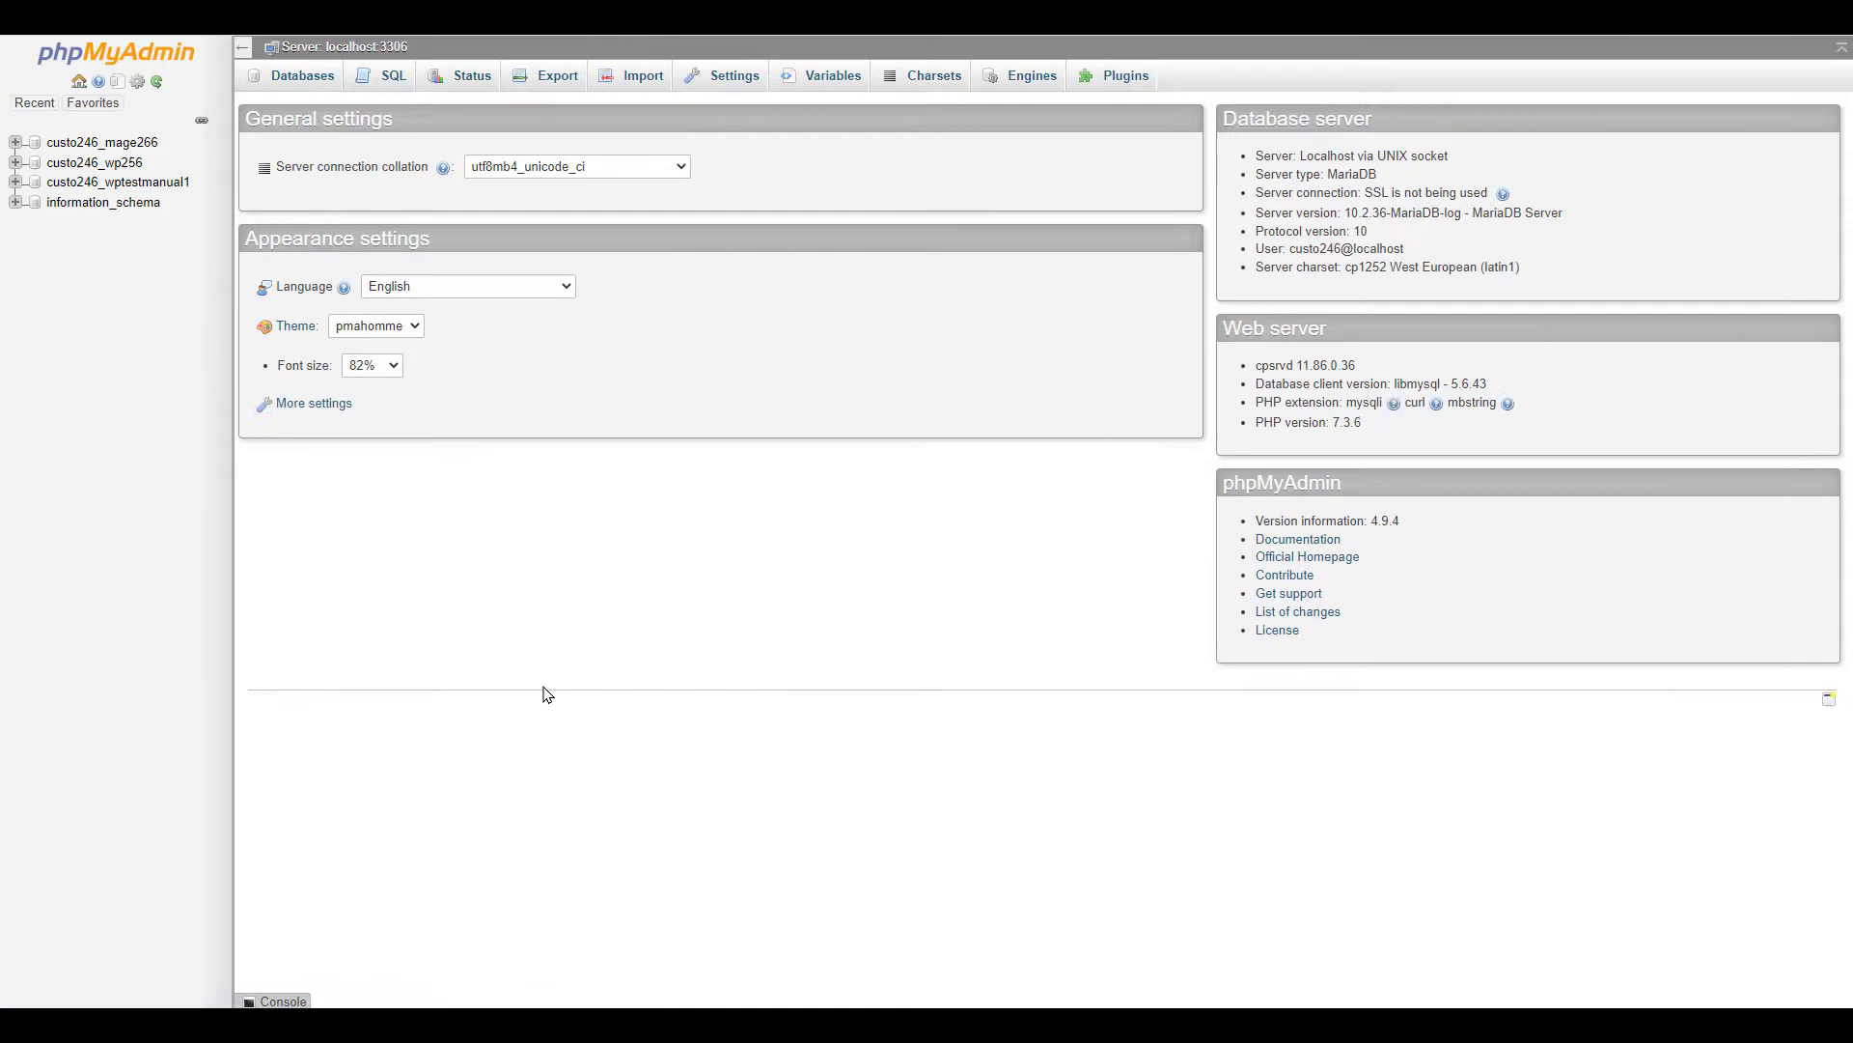
Browse wpjo_users in the custo246_wp256 database and edit the admin row's stored password
left_click(94, 163)
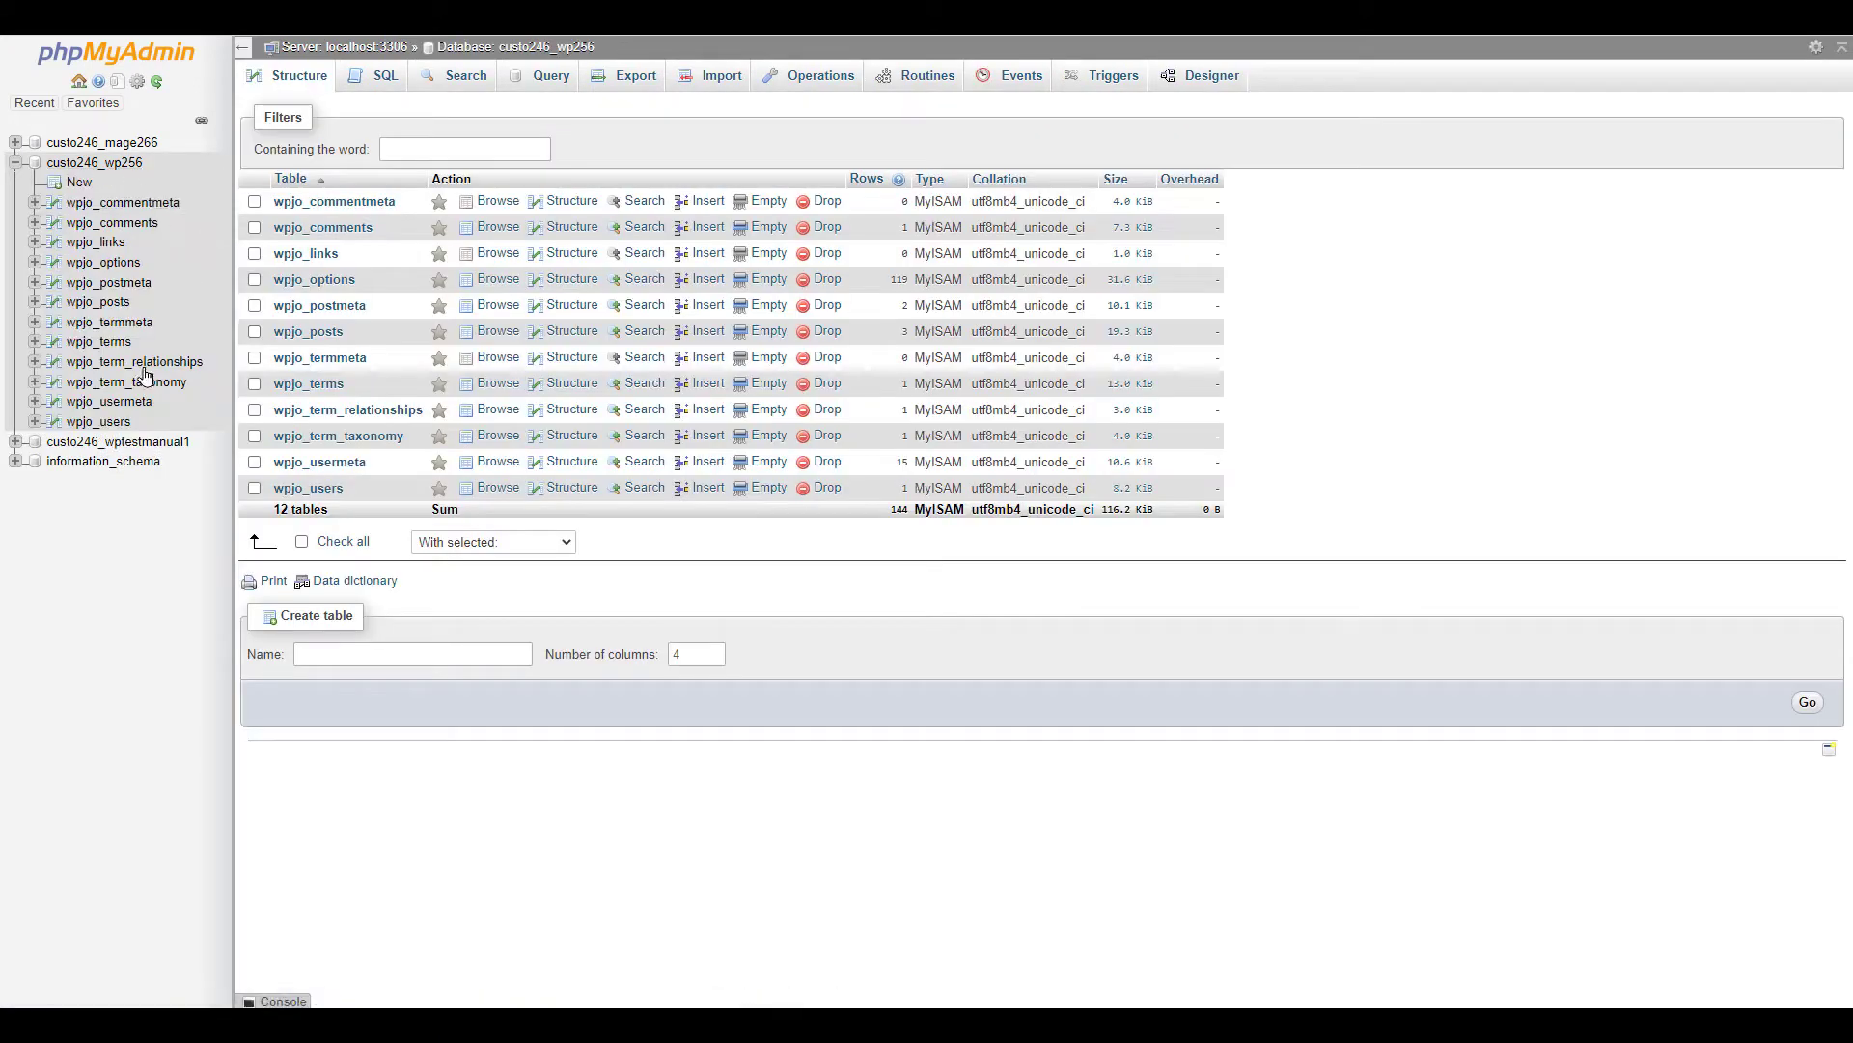
left_click(99, 422)
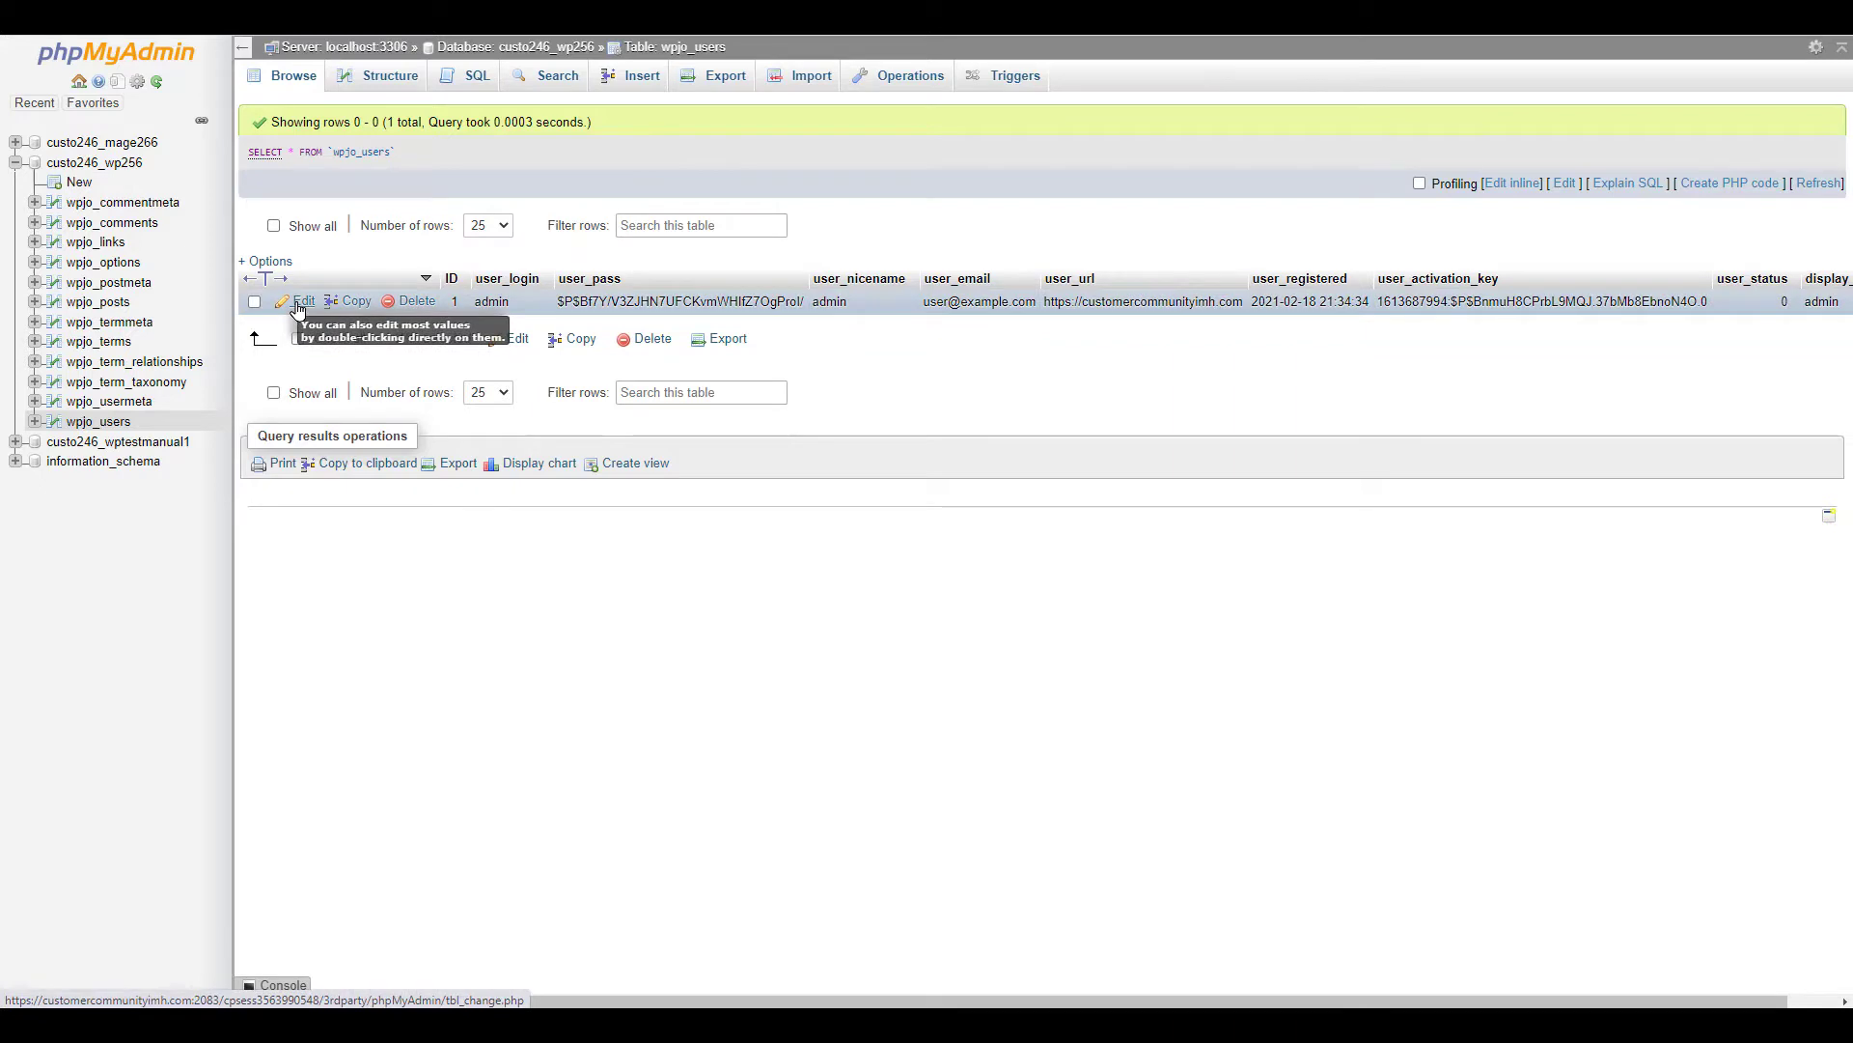
left_click(297, 303)
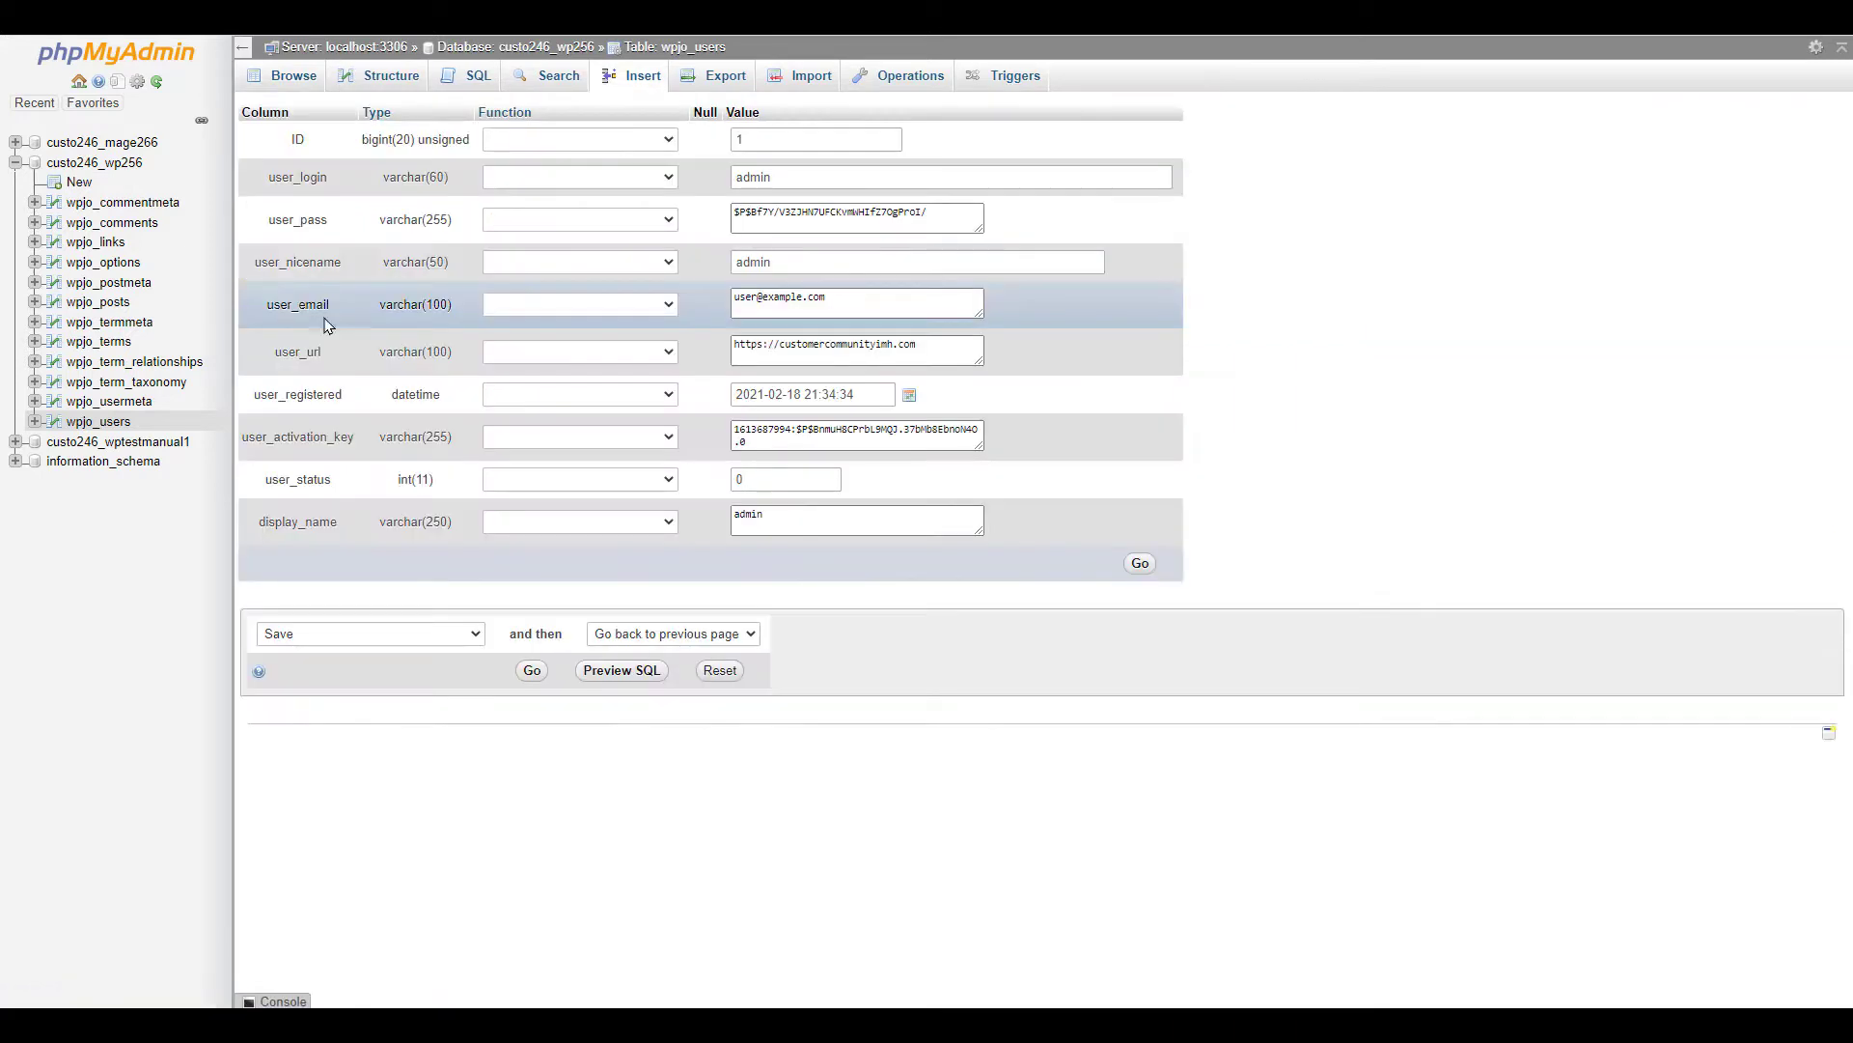
double_click(863, 217)
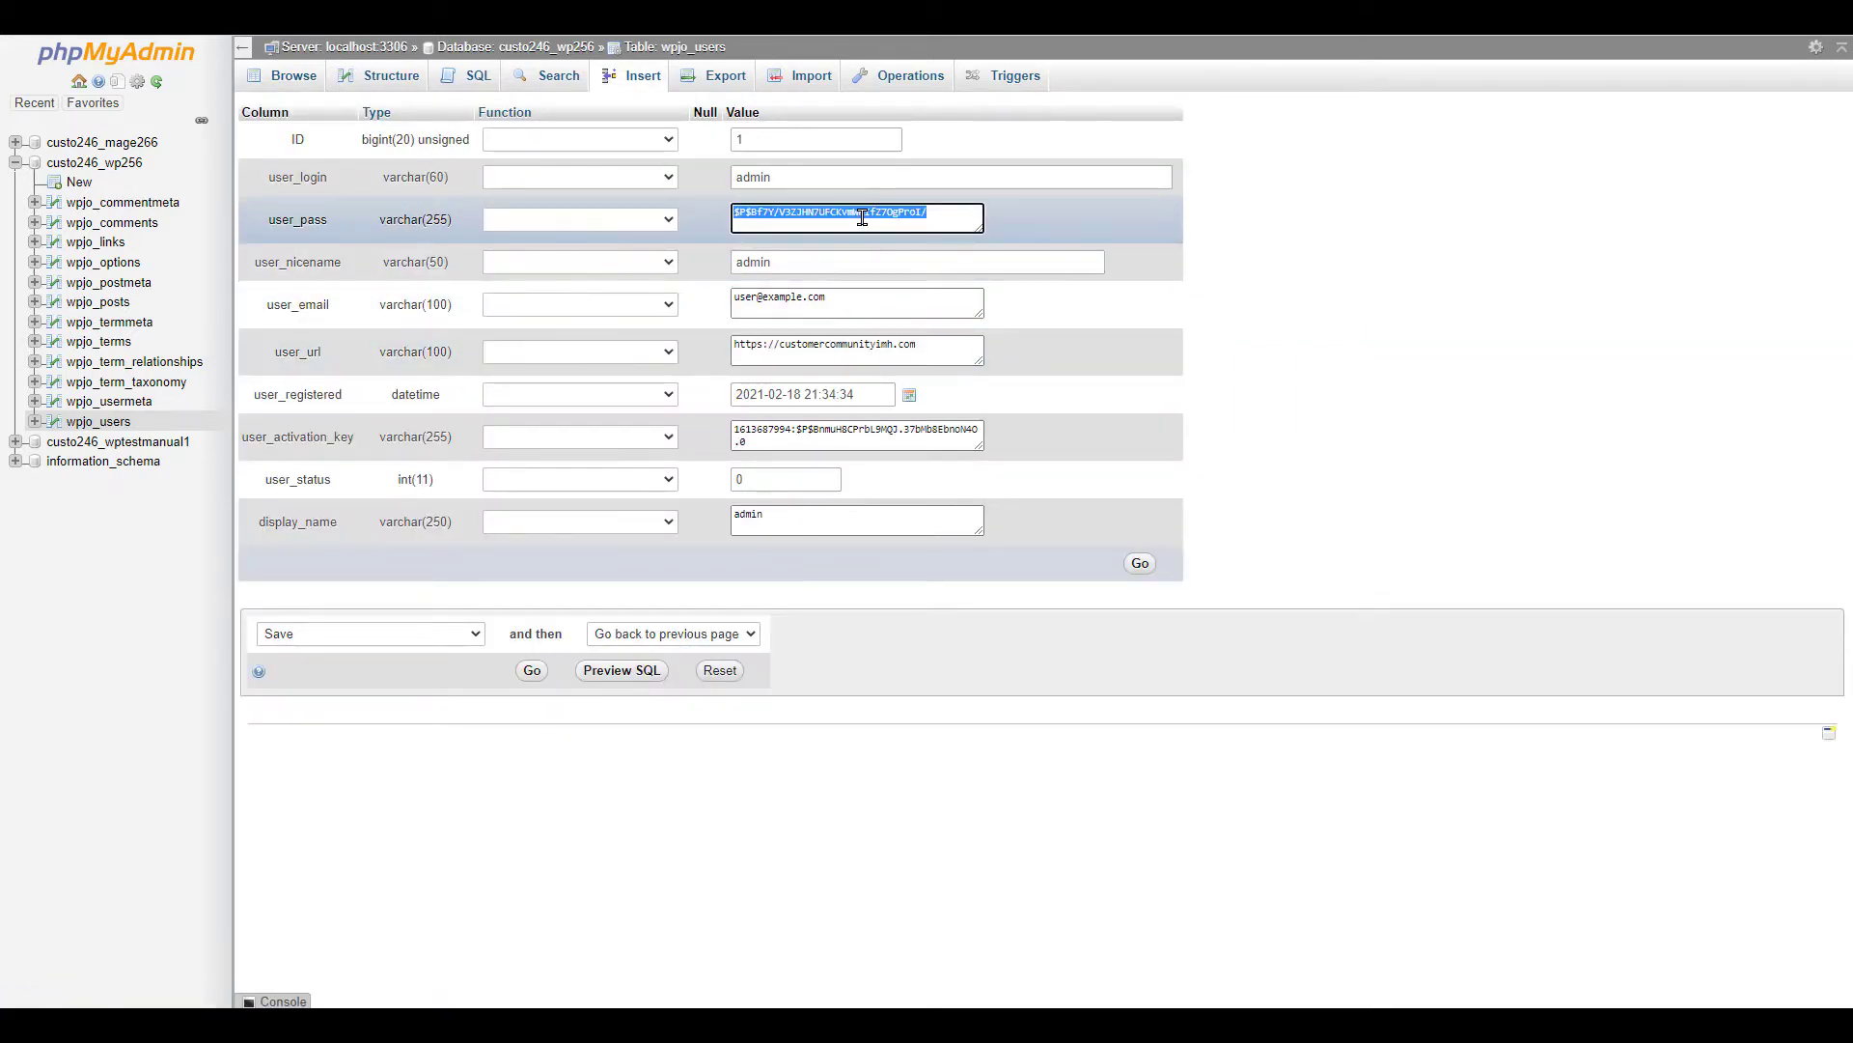
Hash the new user_pass value with the MD5 function and save the admin row
left_click(668, 220)
scroll(572, 391, "down", 3)
scroll(572, 391, "up", 3)
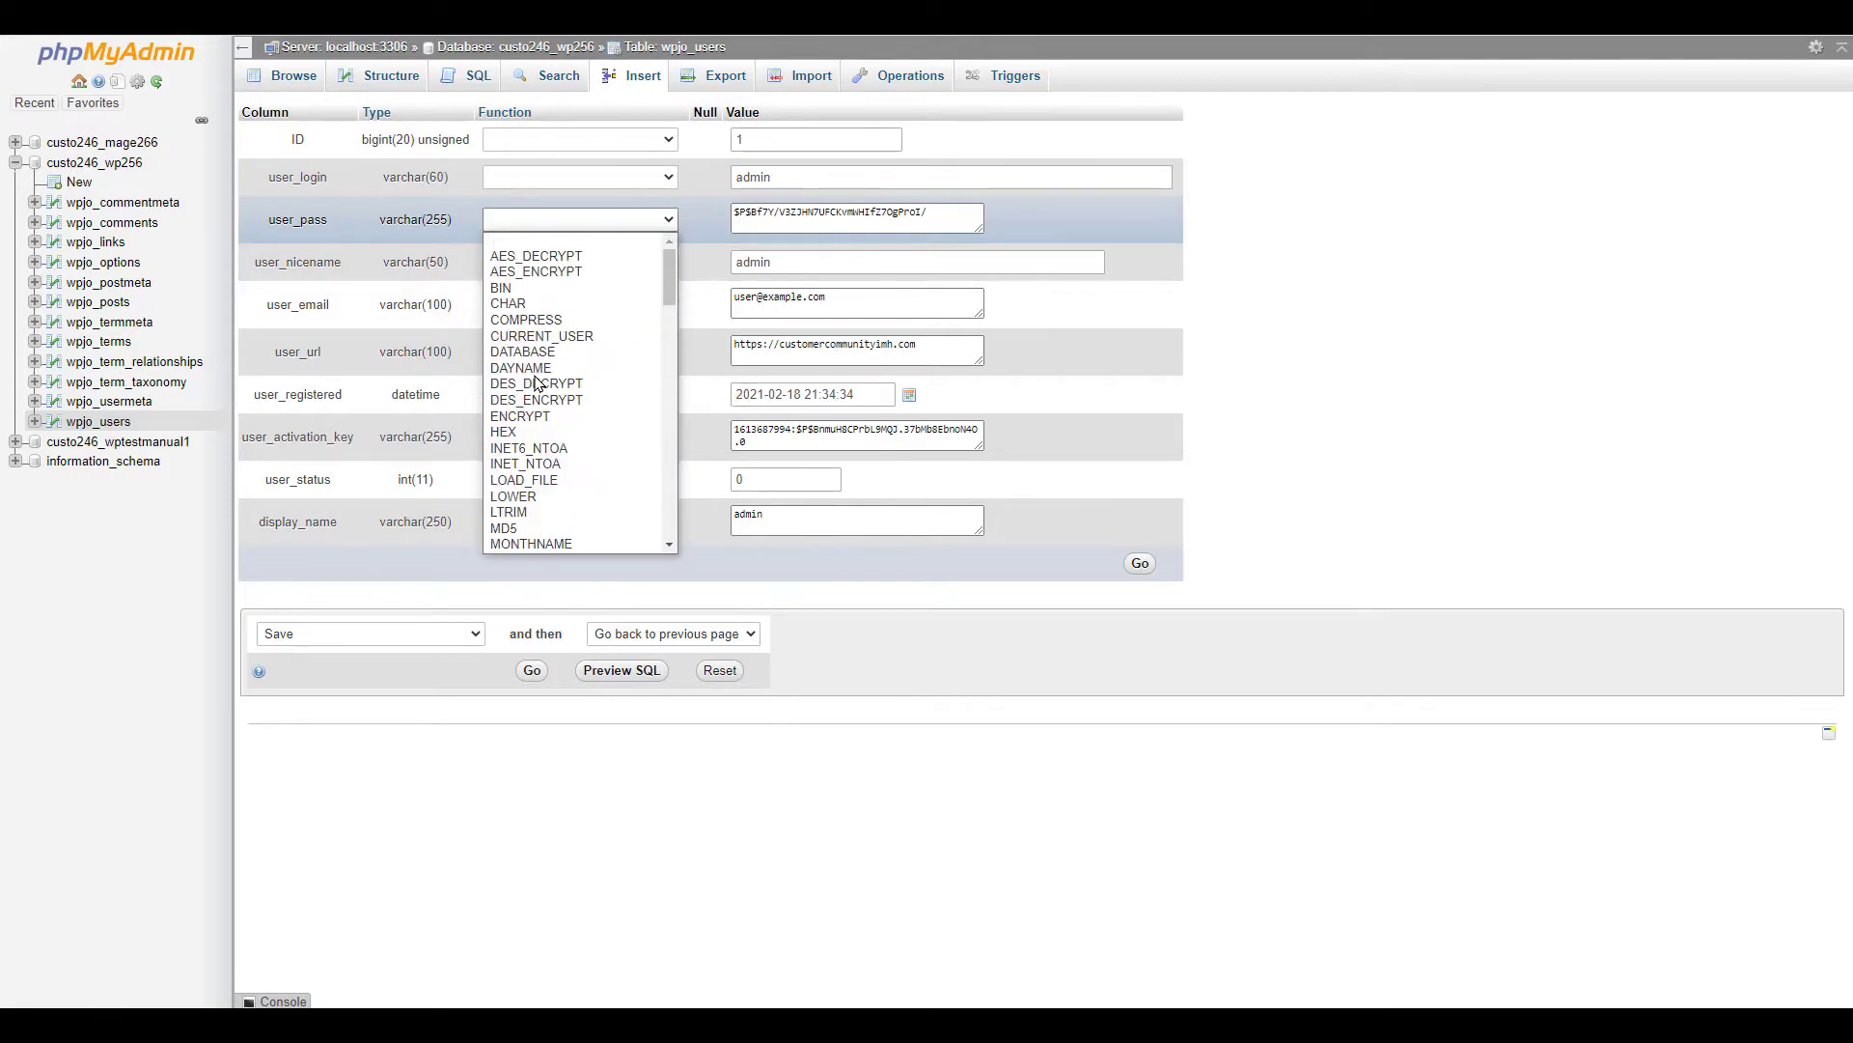
left_click(502, 528)
left_click(532, 670)
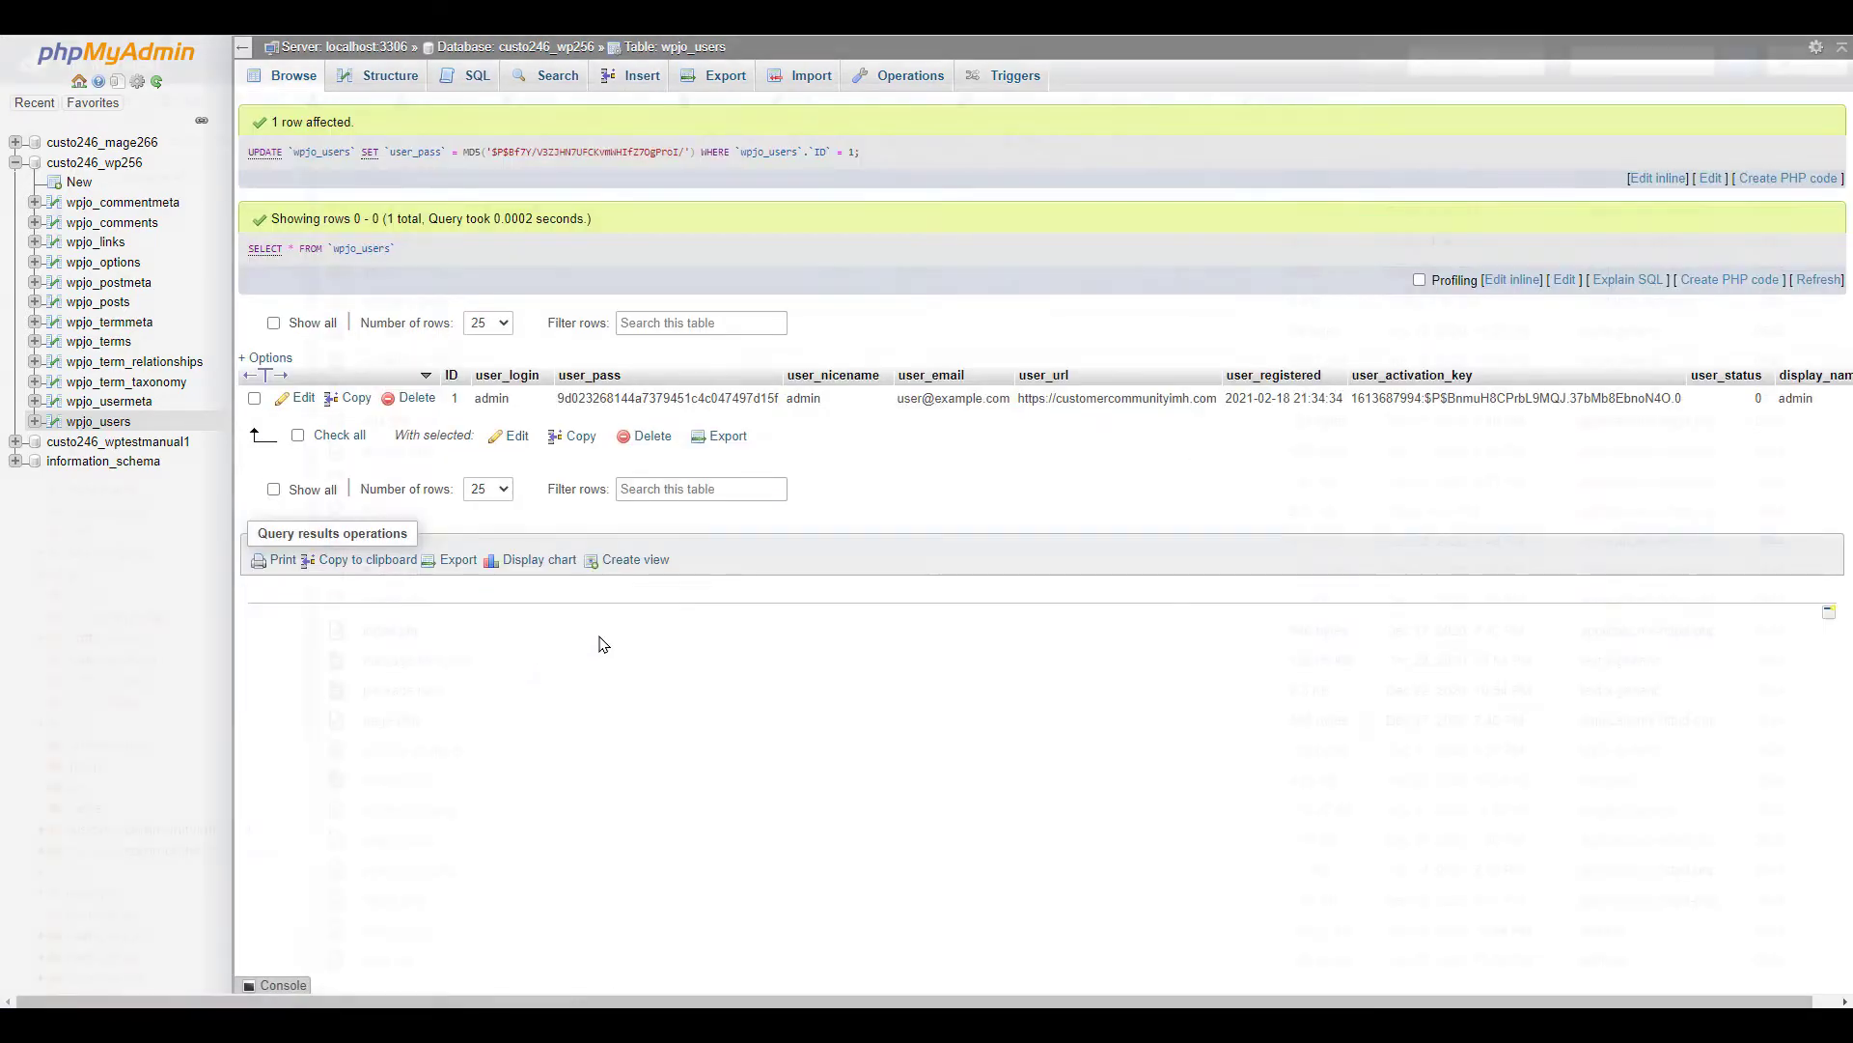
left_click(467, 144)
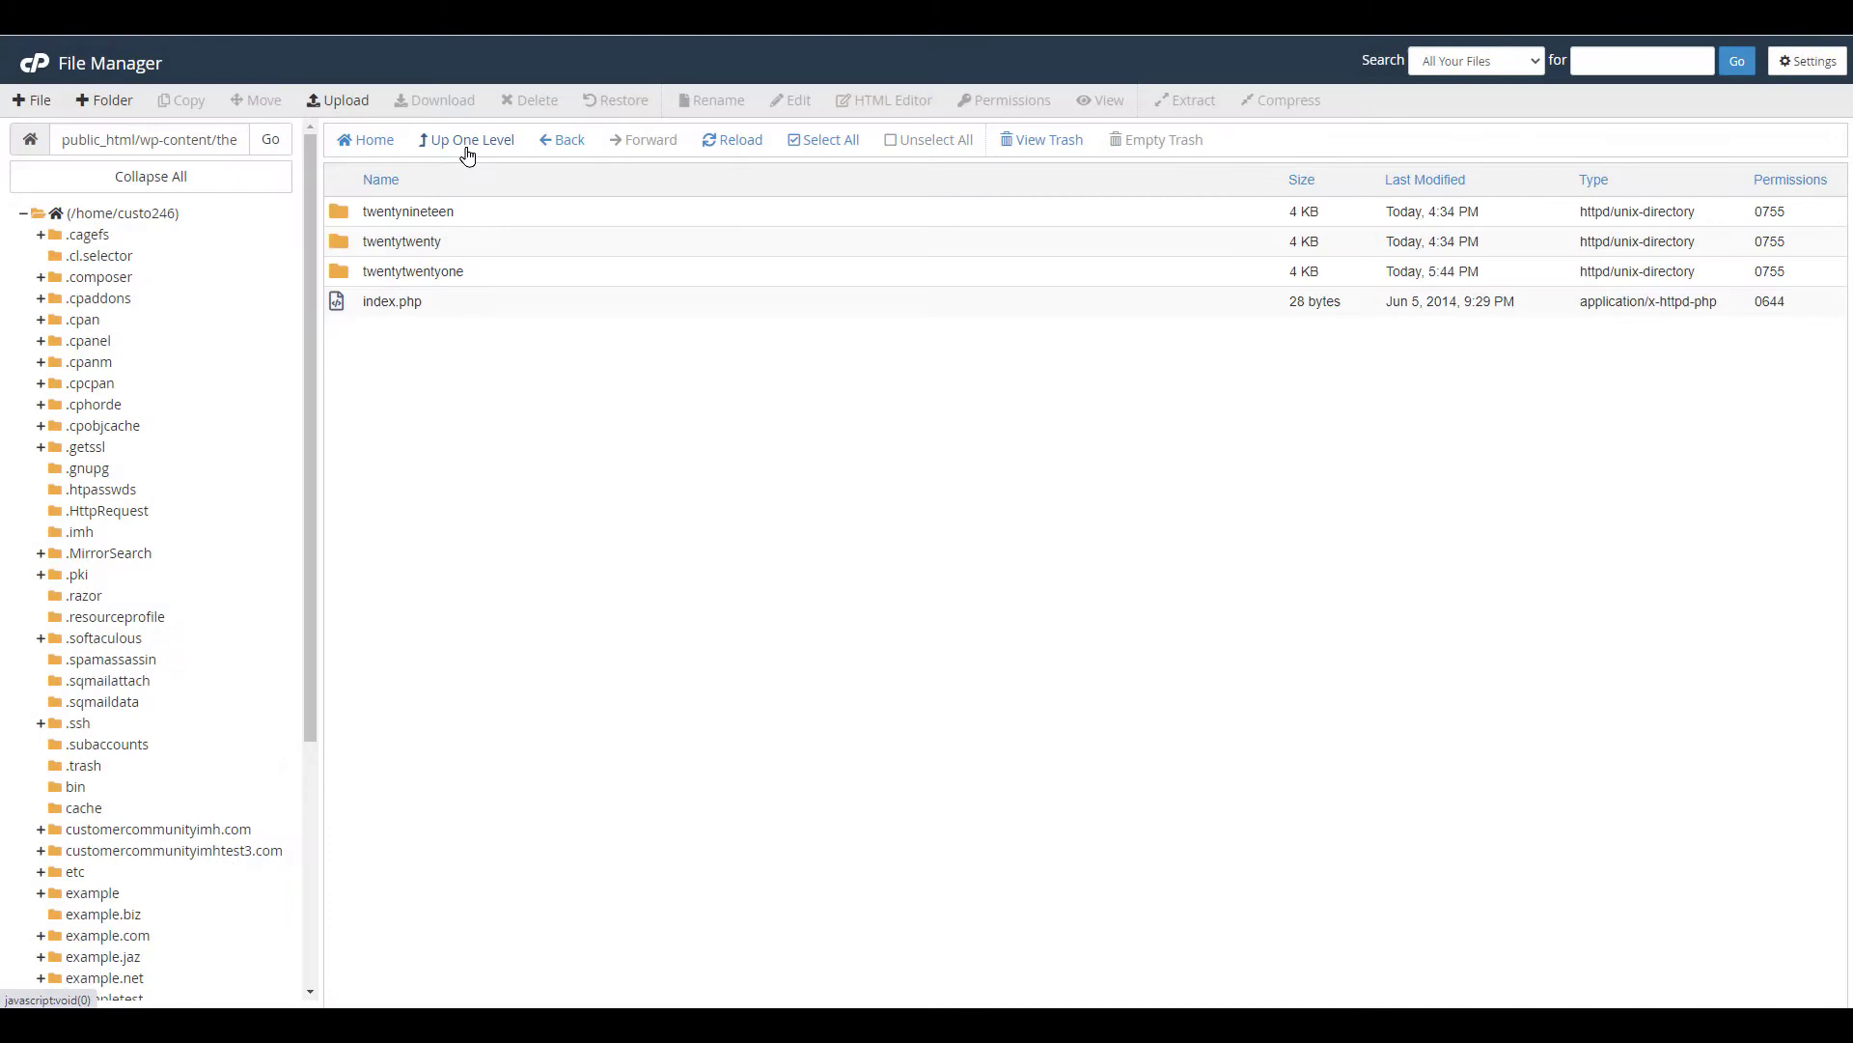
Navigate up to public_html and open wp-config.php in the code editor
left_click(468, 144)
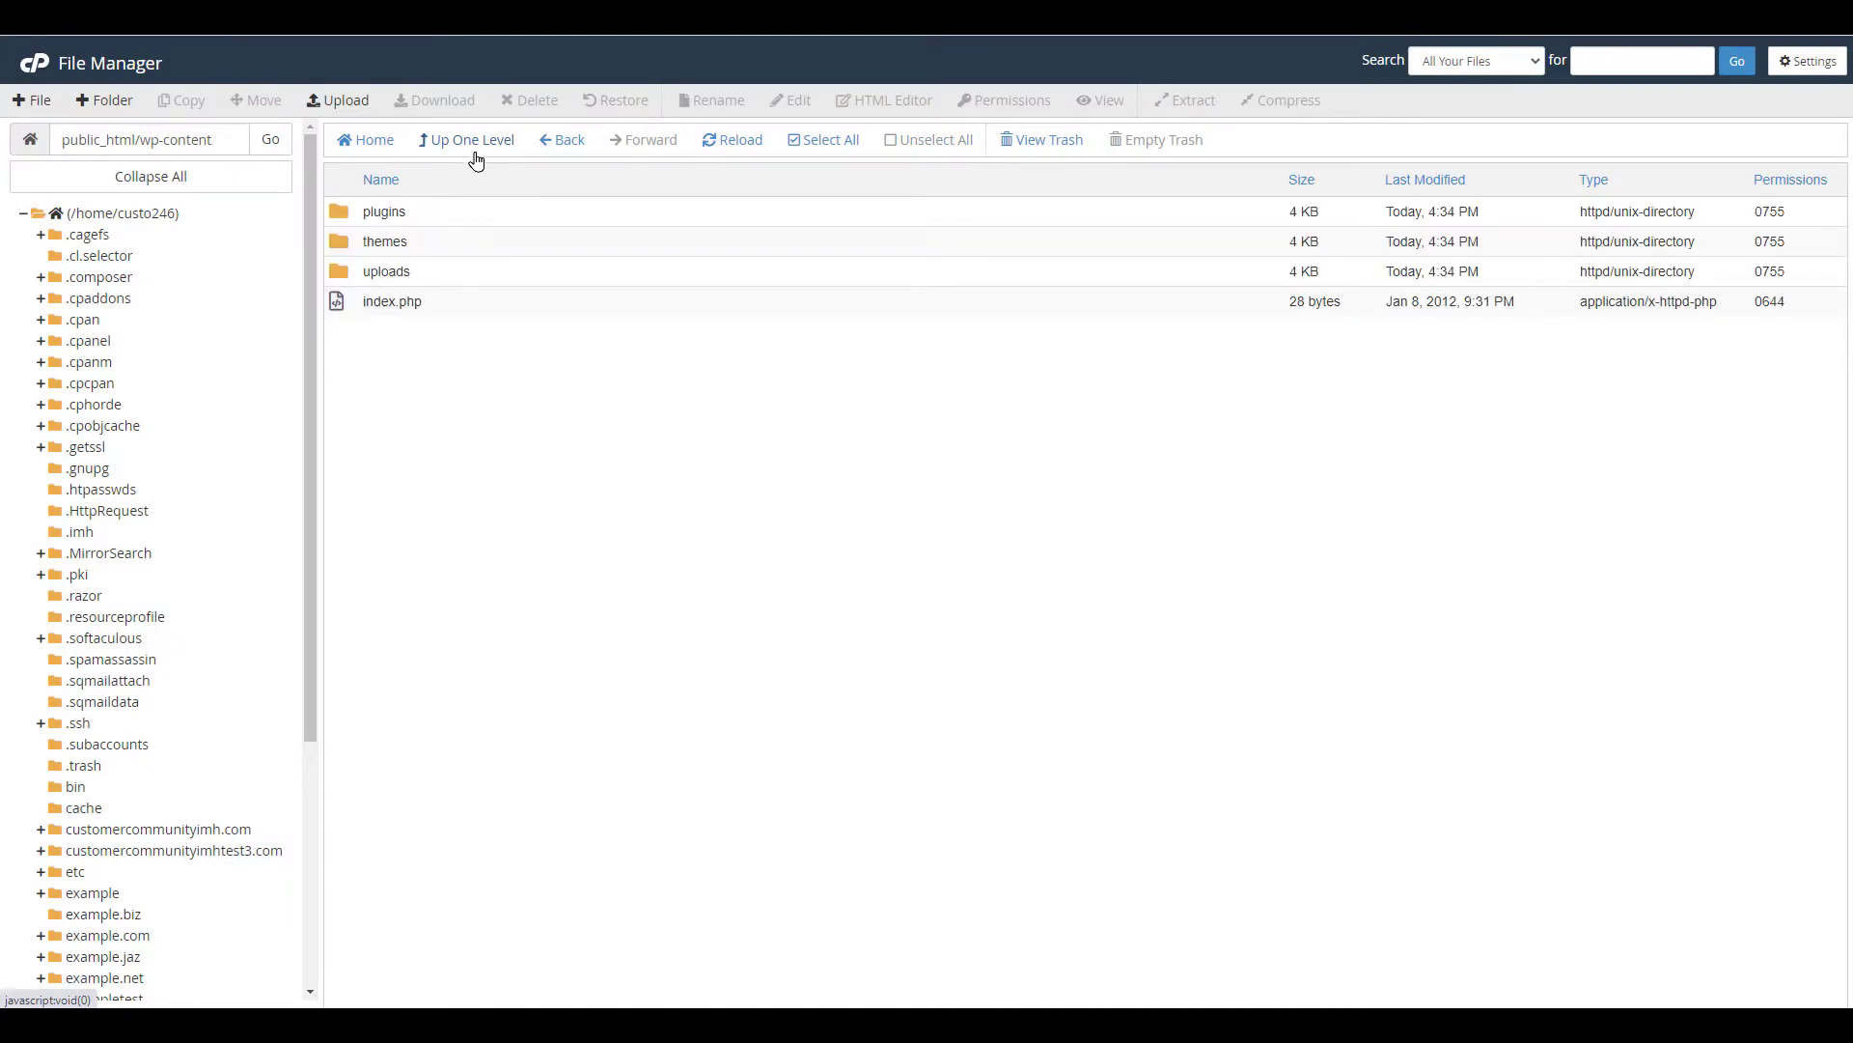
left_click(471, 145)
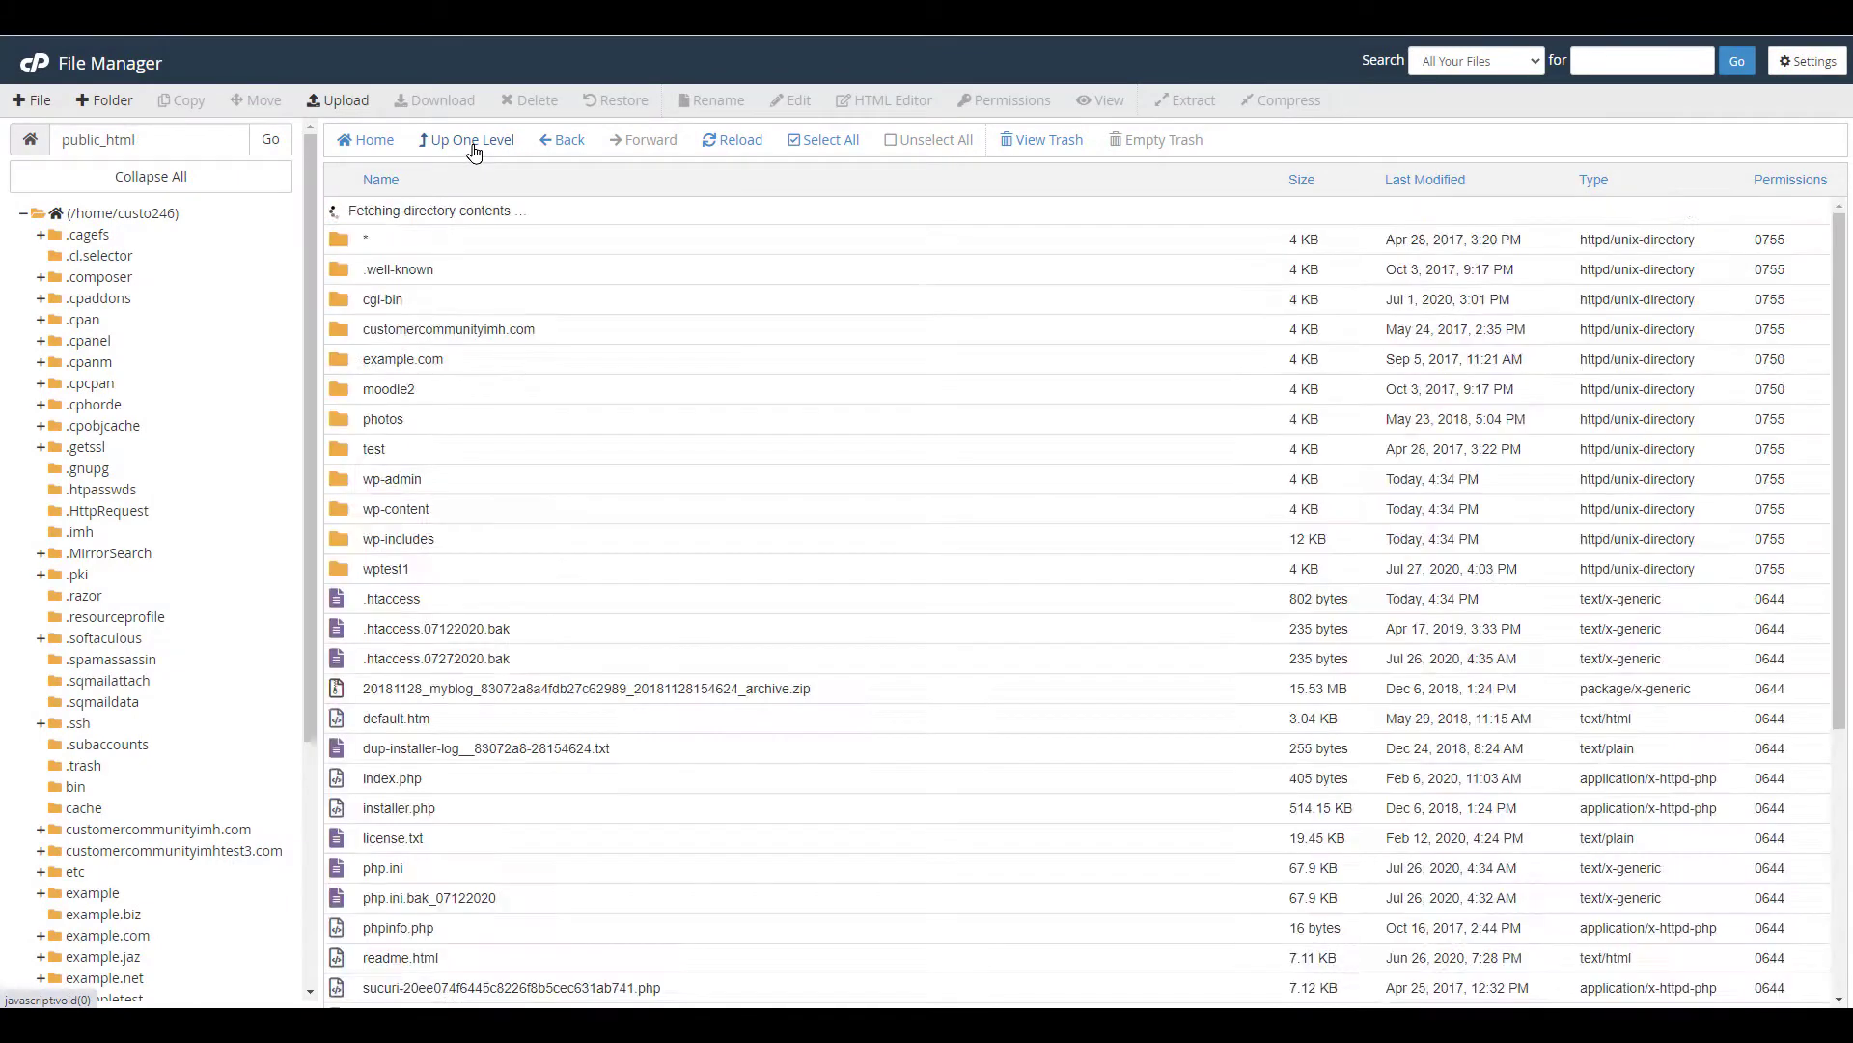
scroll(522, 586, "down", 5)
scroll(523, 586, "down", 5)
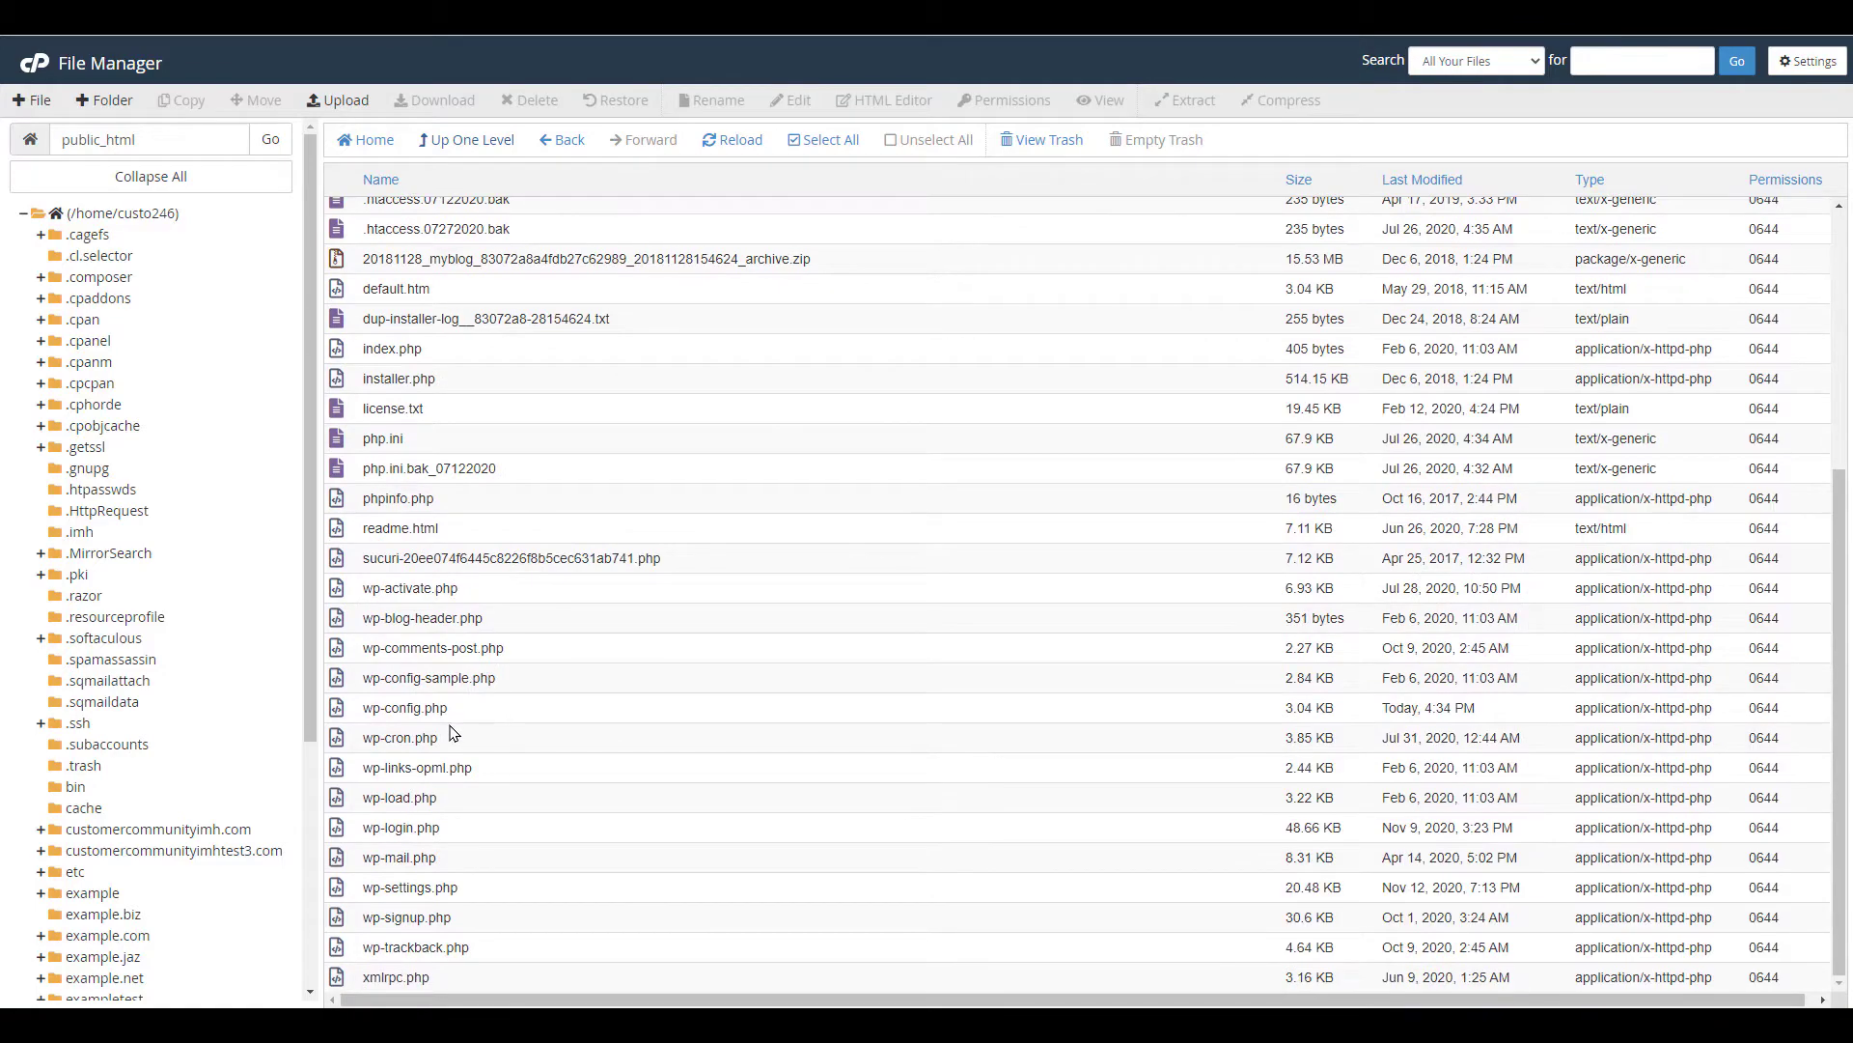
right_click(415, 708)
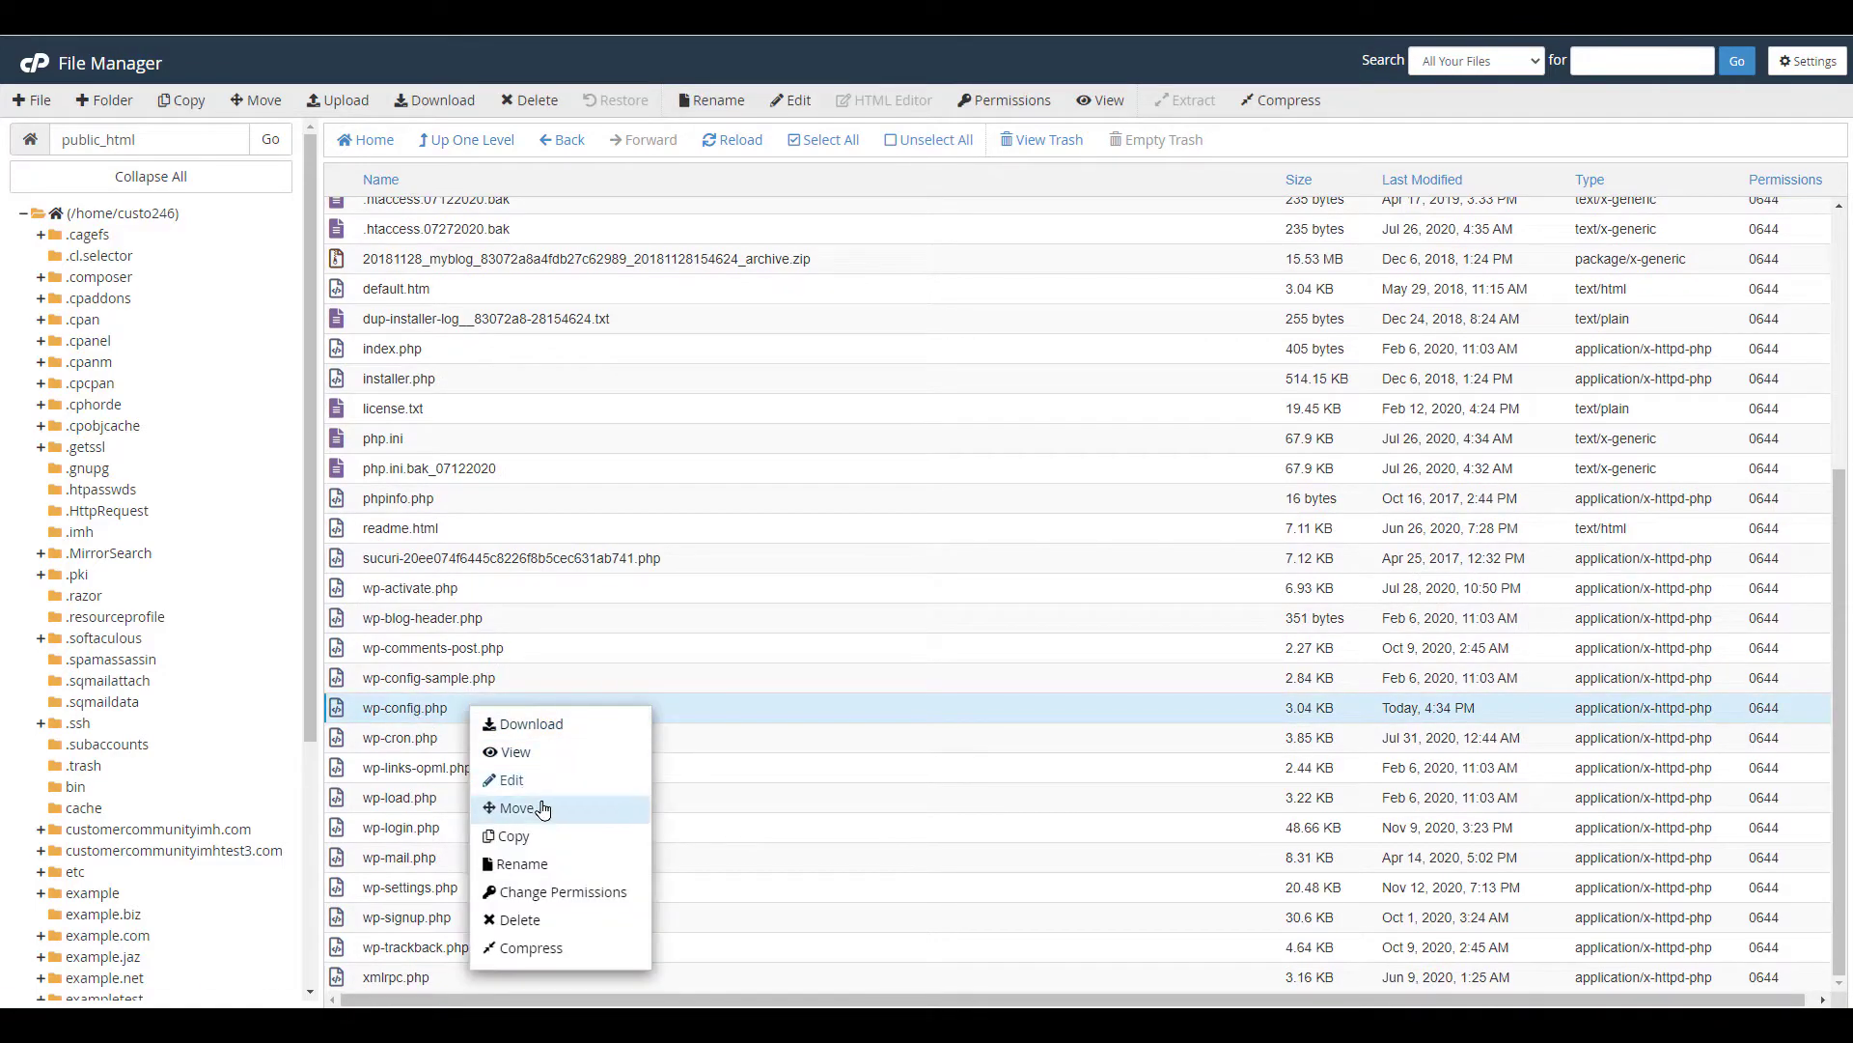
left_click(511, 779)
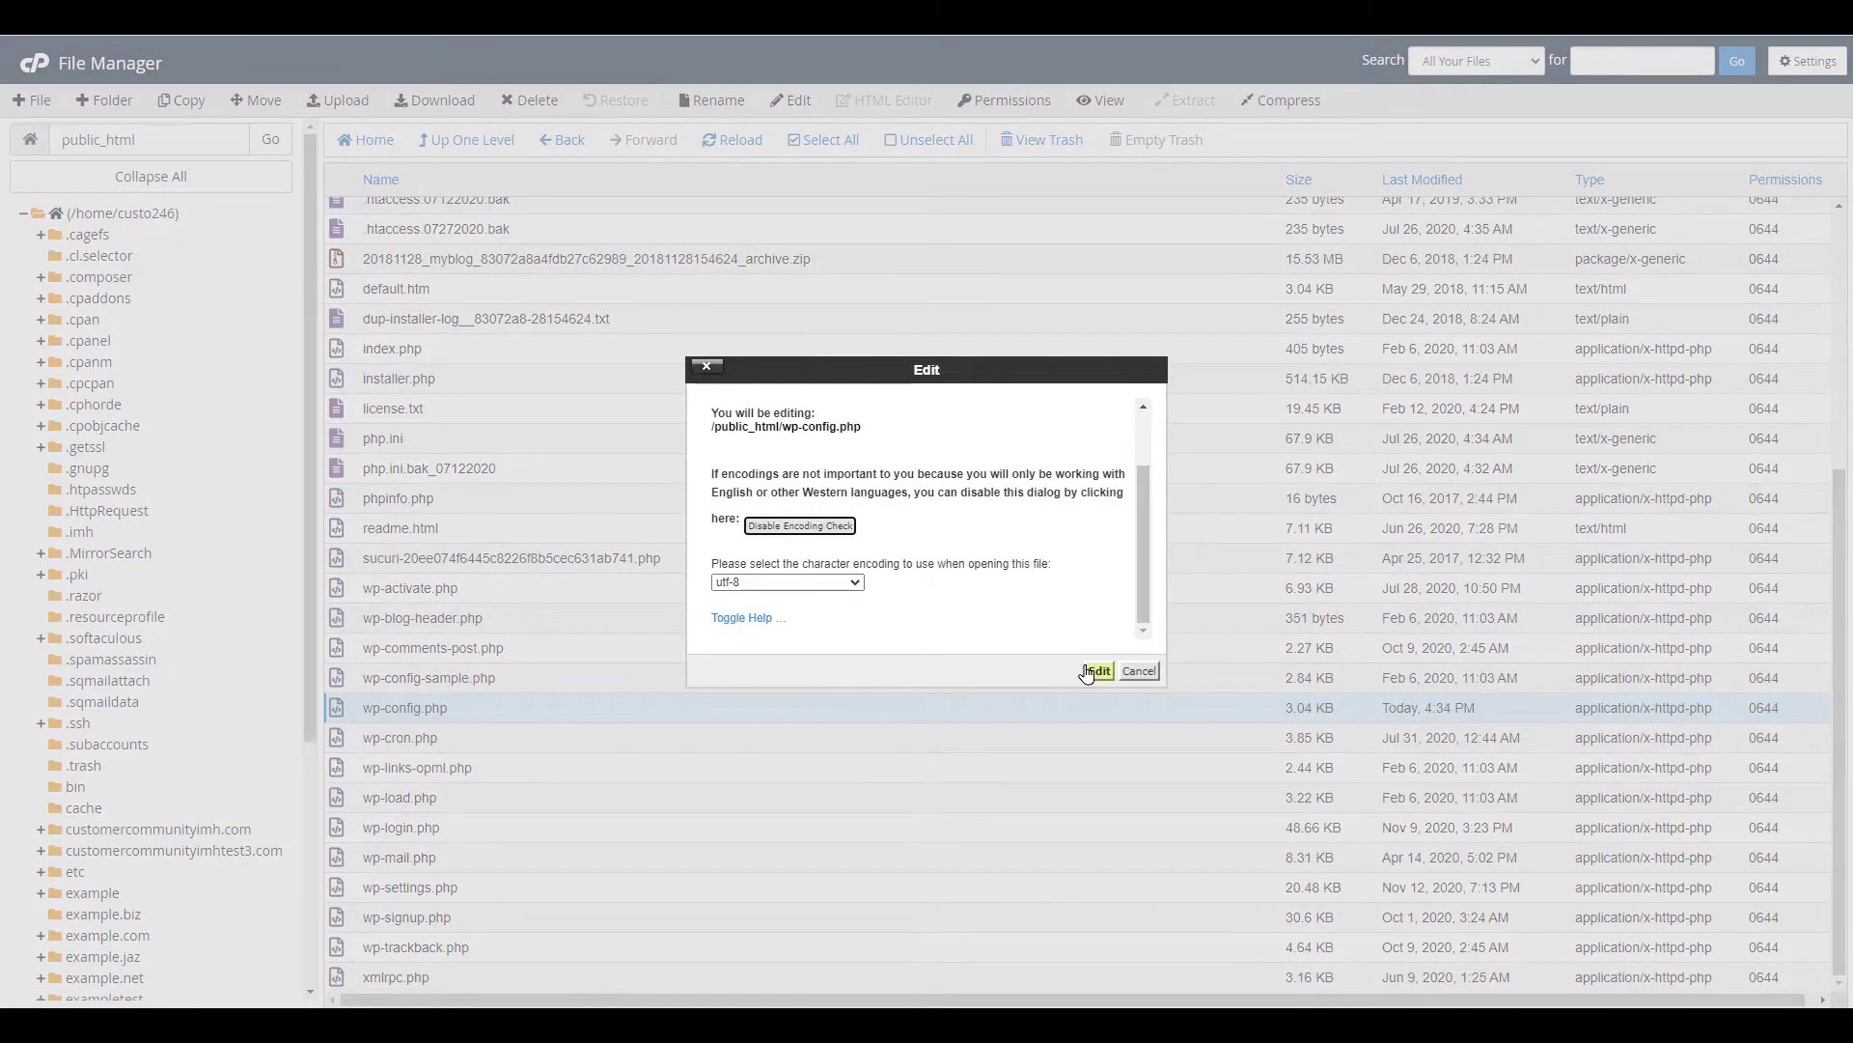
left_click(1096, 671)
scroll(412, 580, "down", 5)
scroll(413, 776, "down", 5)
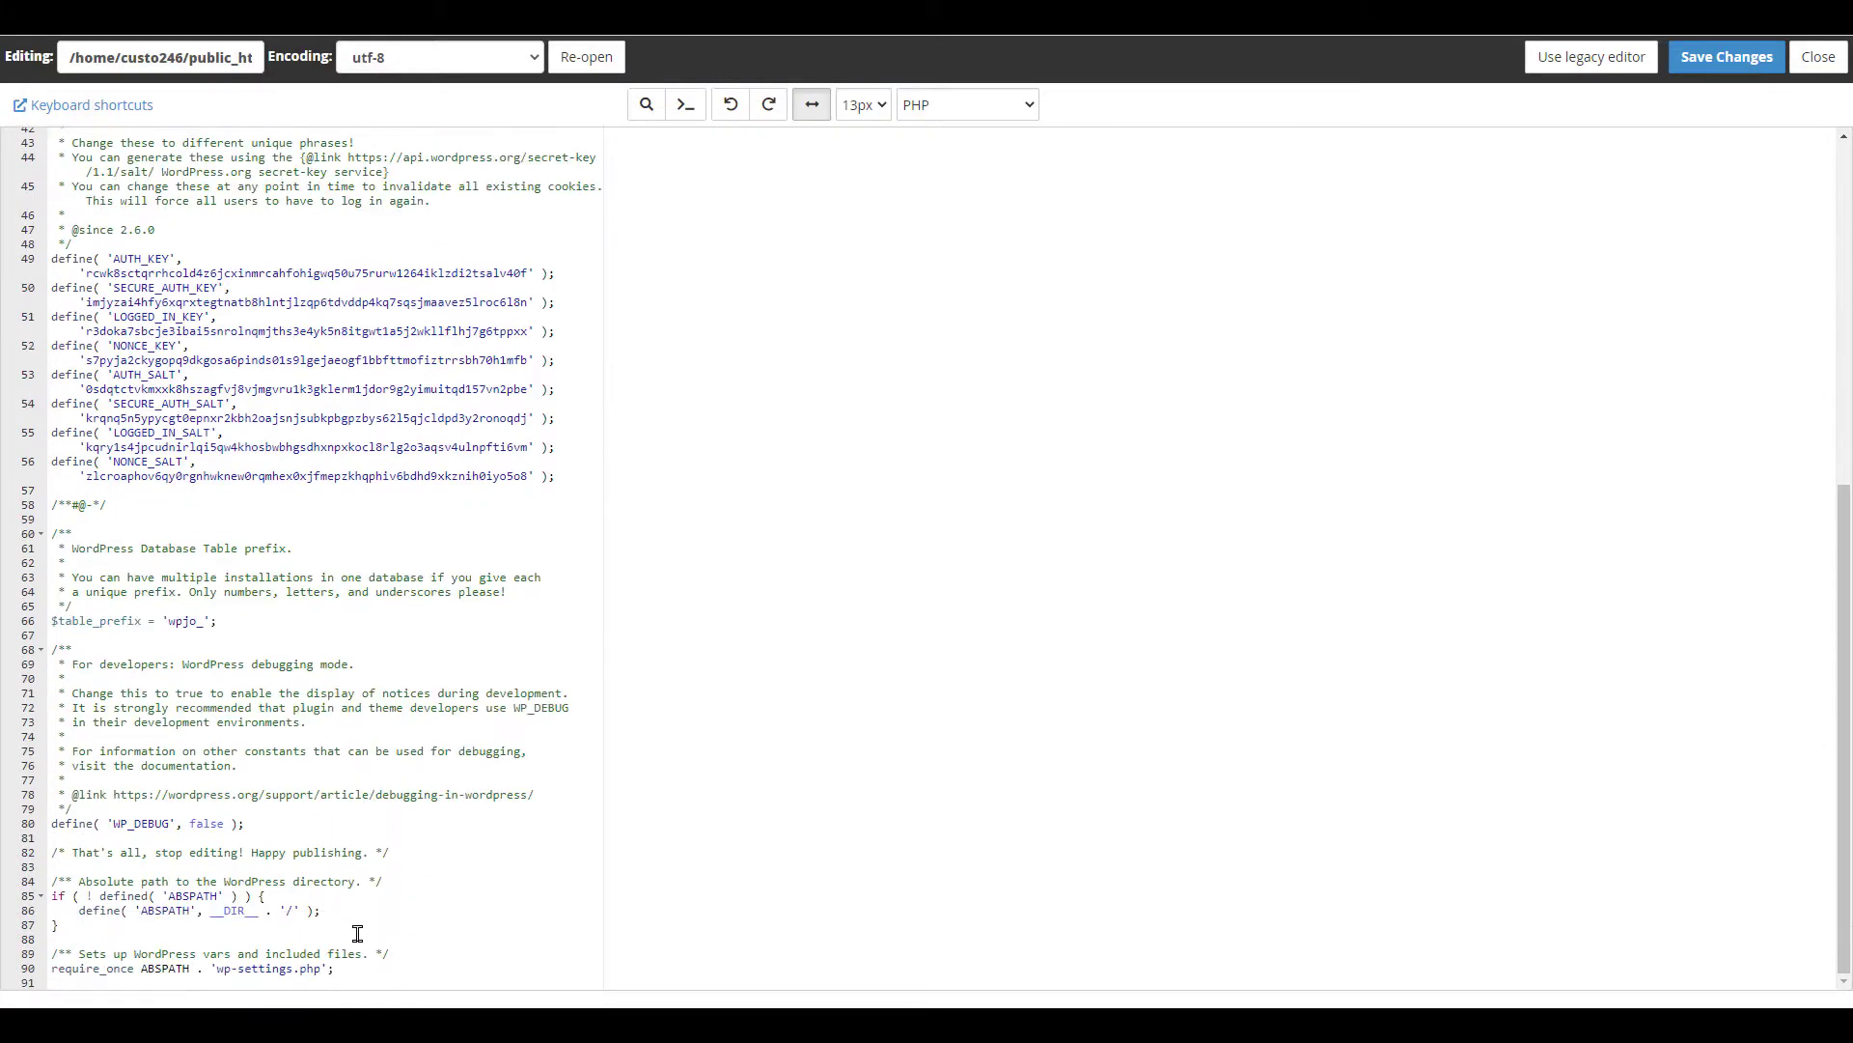
Append the WP_DEBUG and SCRIPT_DEBUG define lines at the end of wp-config.php and save
left_click(370, 965)
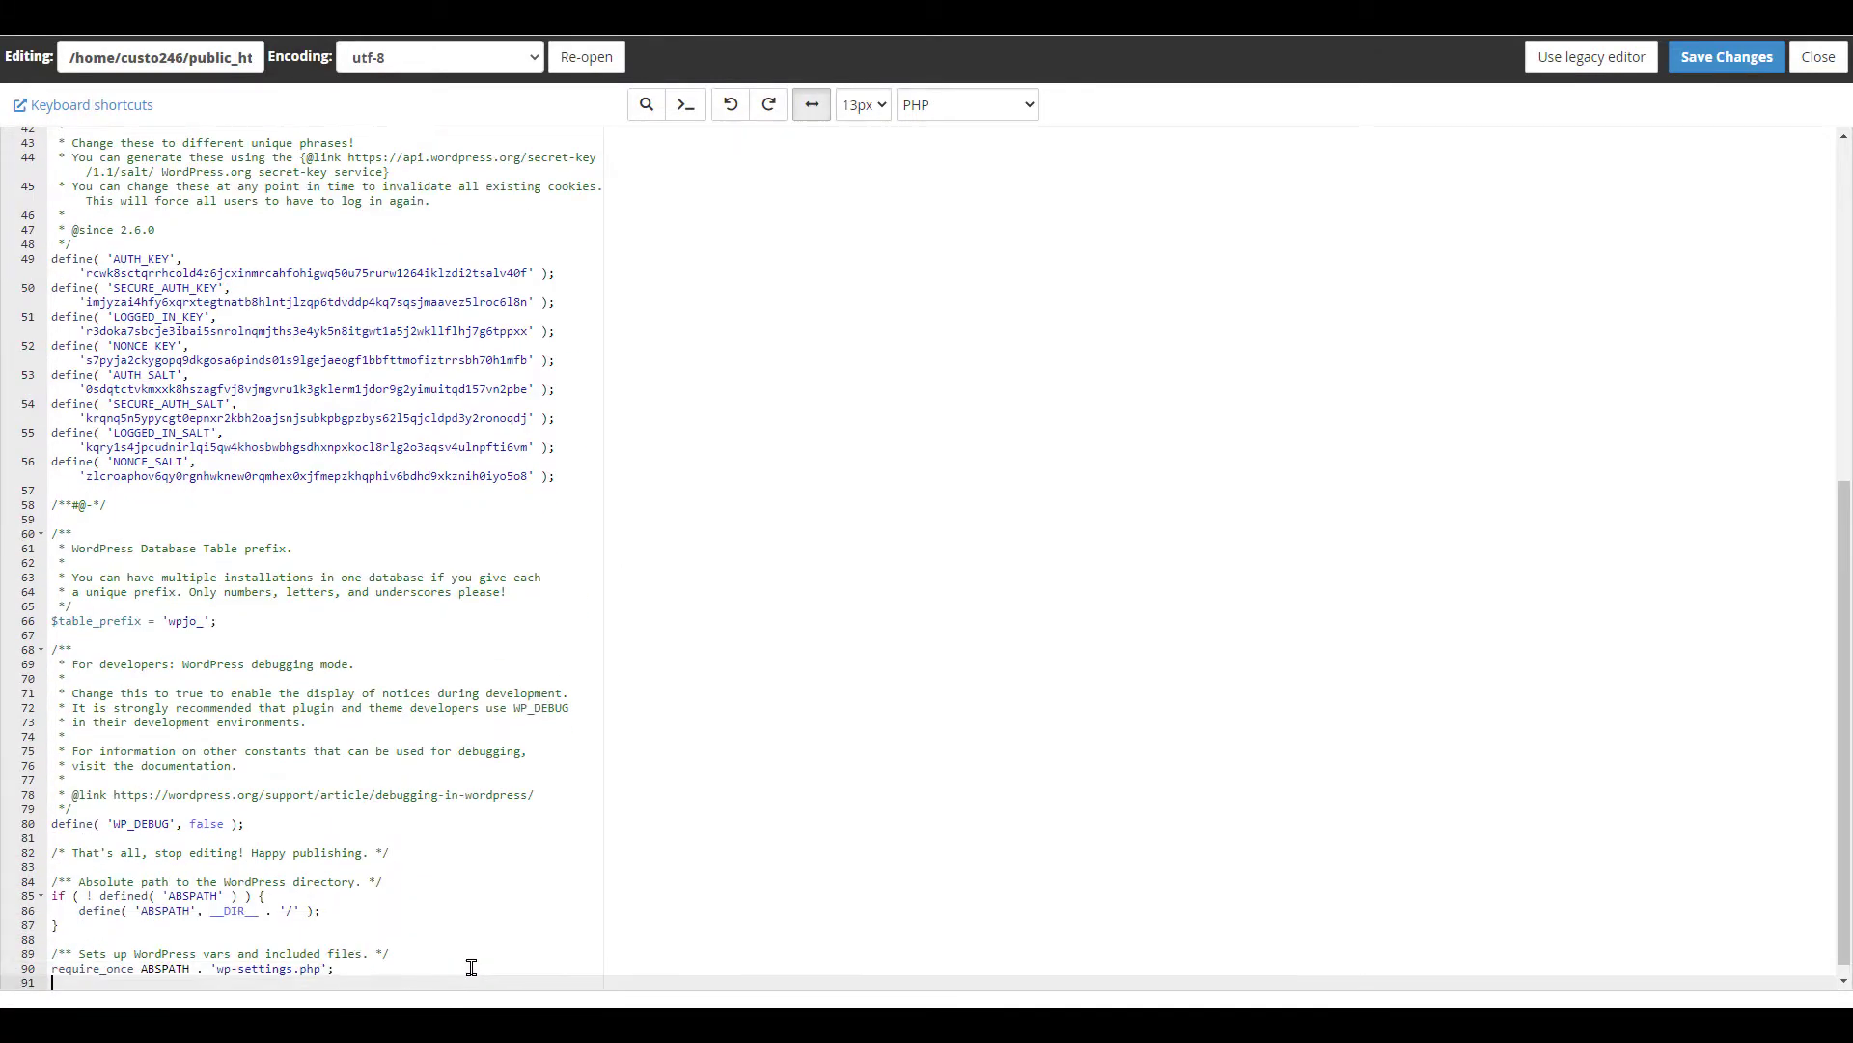
key("Return")
key("Return")
type("define( 'WP_DEBUG', true ); define( 'SCRIPT_DEBUG', true );")
left_click_drag(470, 983, 28, 967)
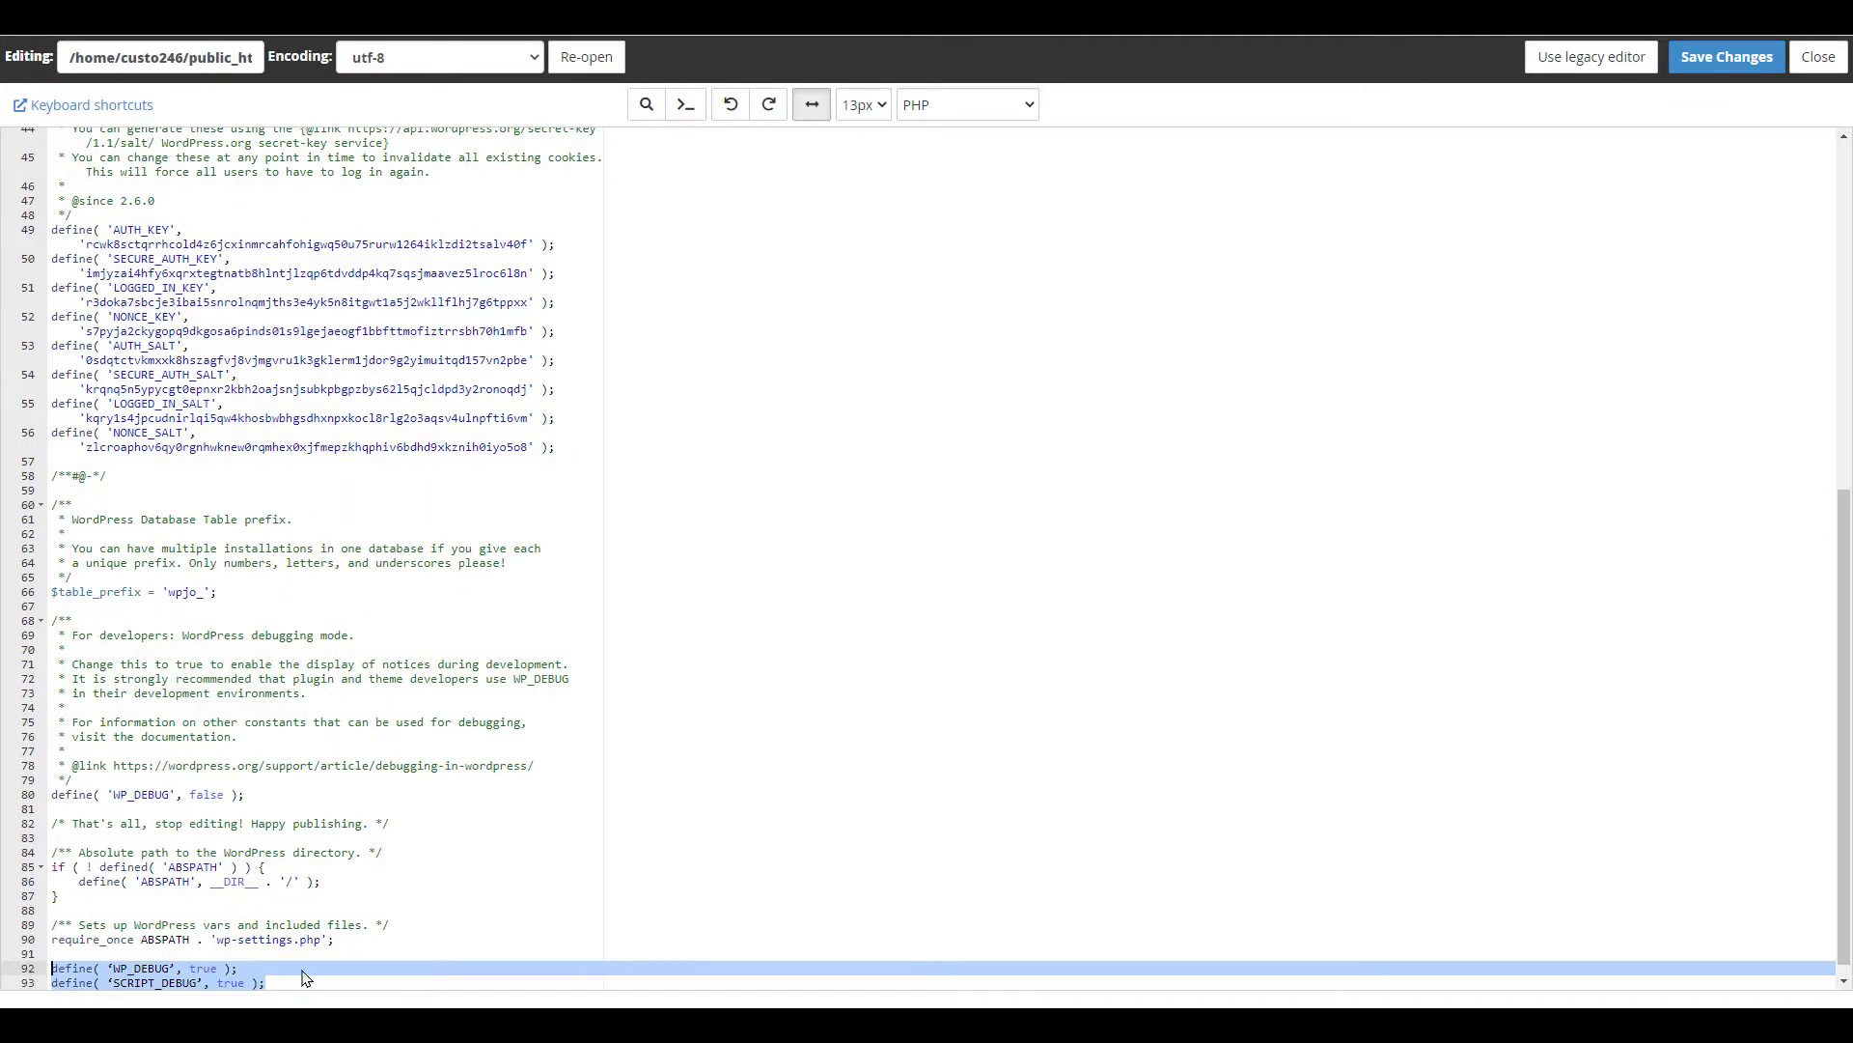
left_click(1728, 57)
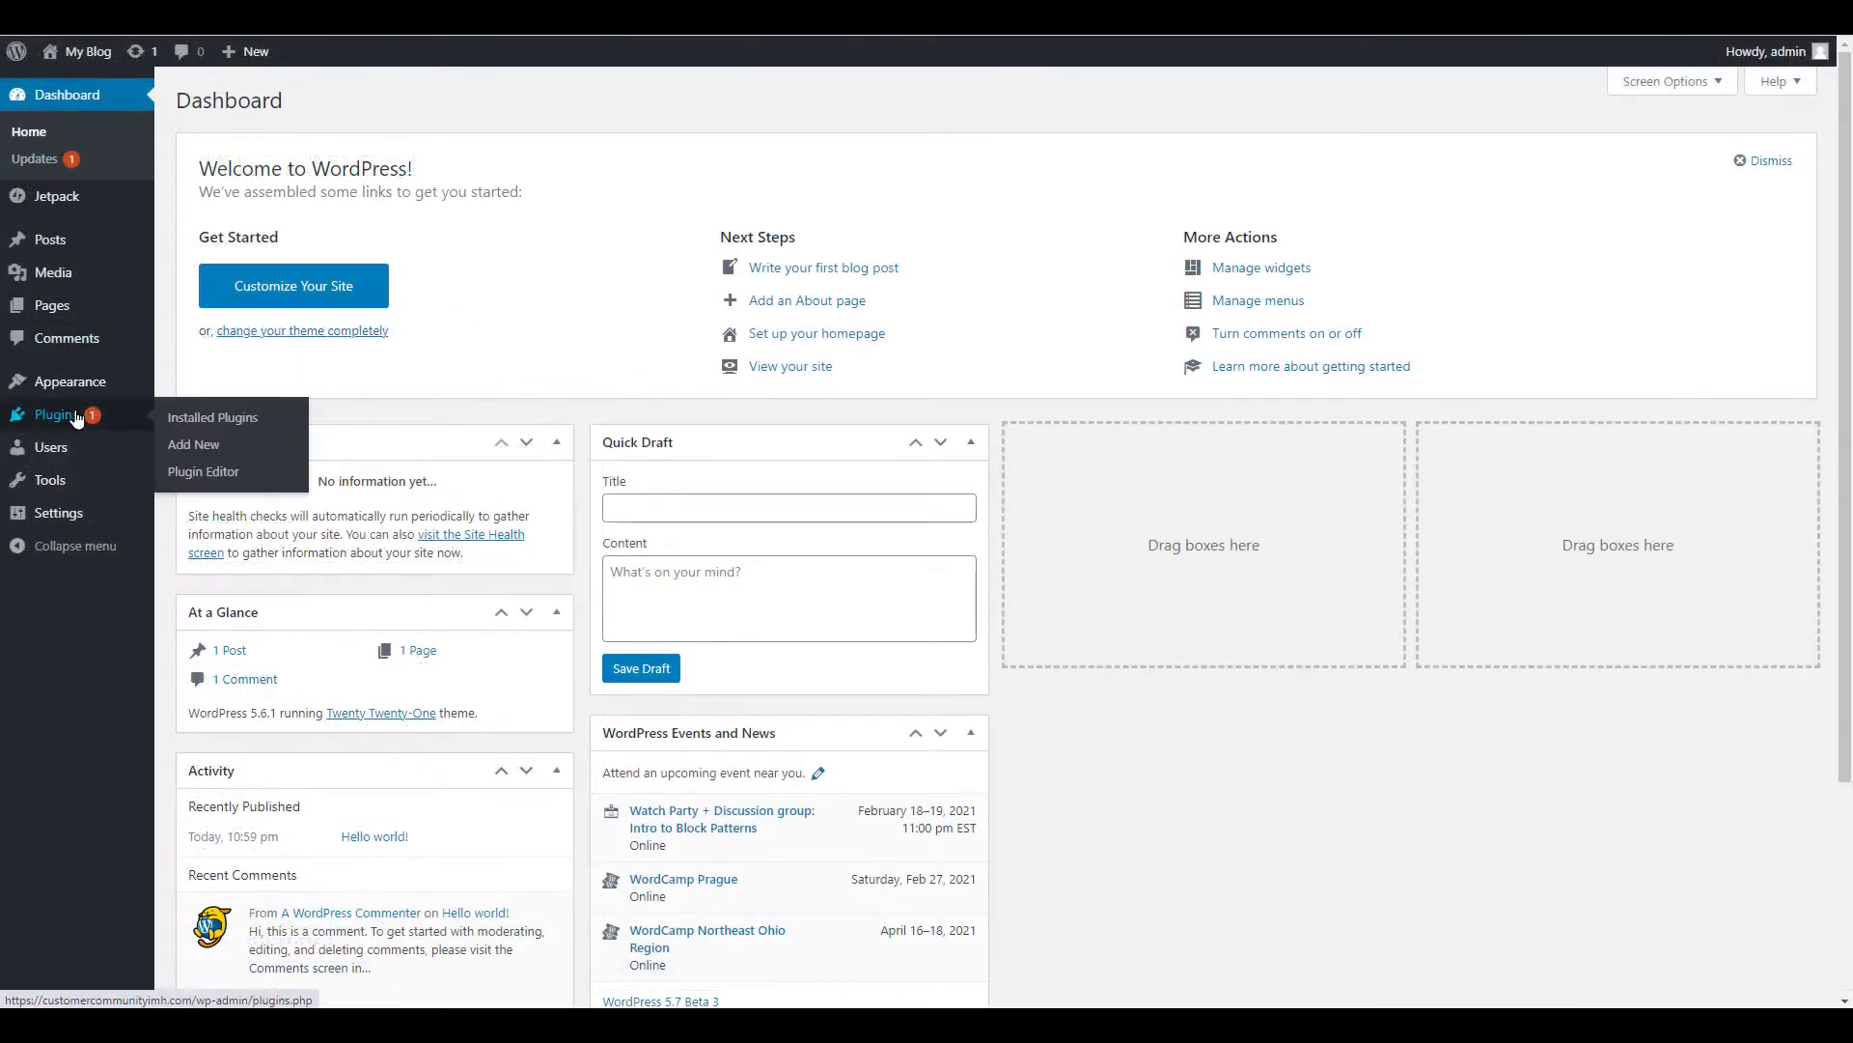
Update the Jetpack plugin to version 9.4 via the bulk Update action
left_click(75, 417)
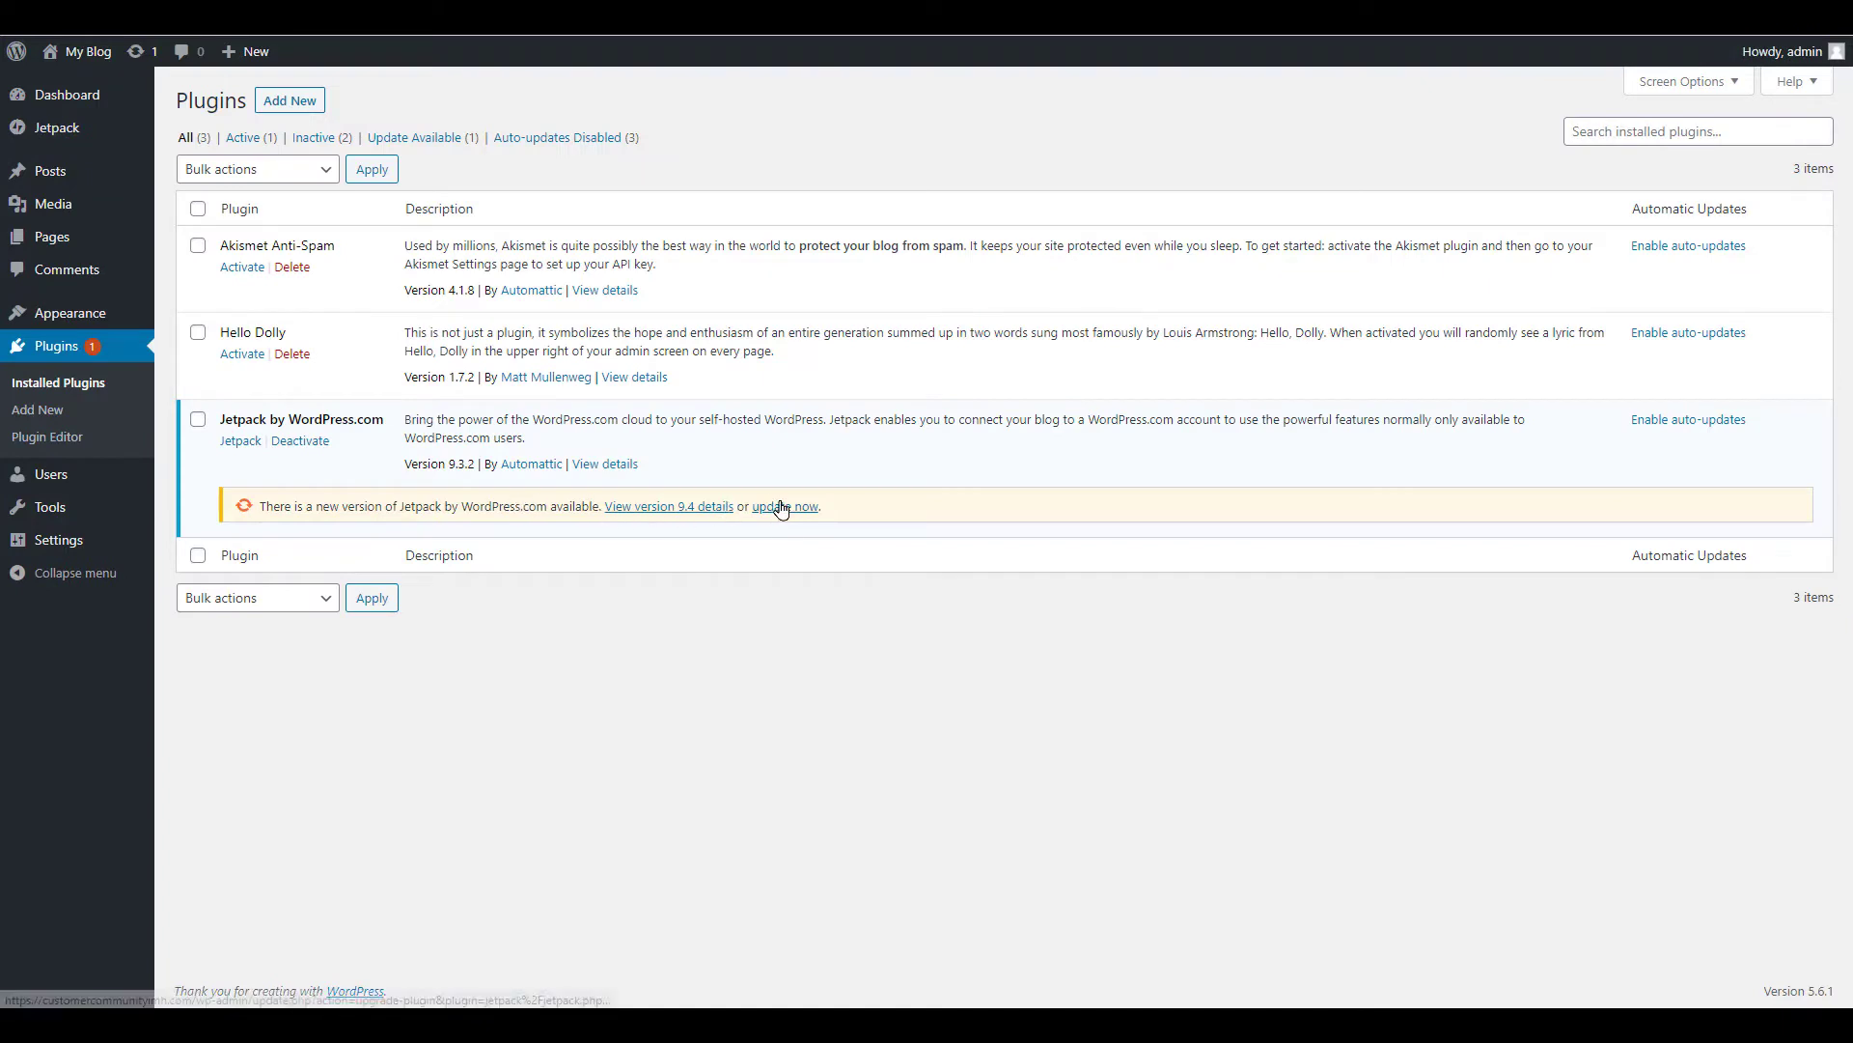
left_click(198, 418)
left_click(257, 169)
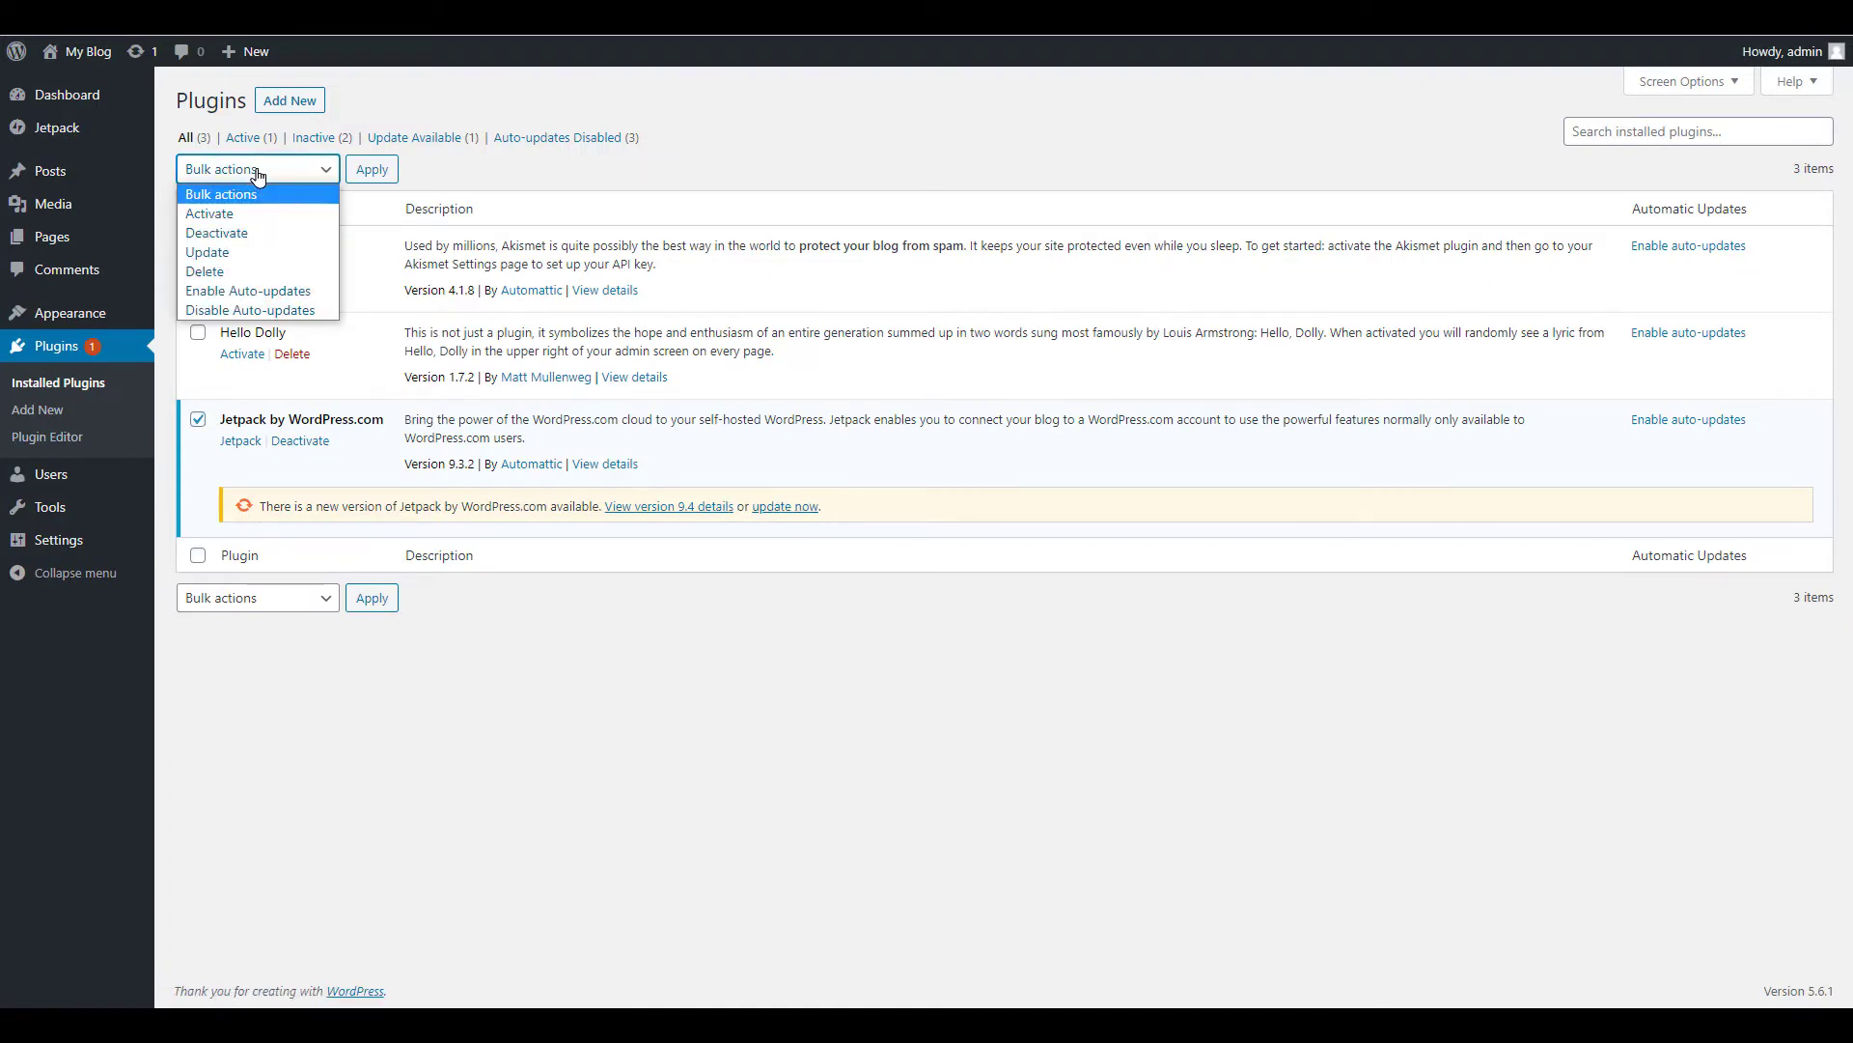
left_click(207, 252)
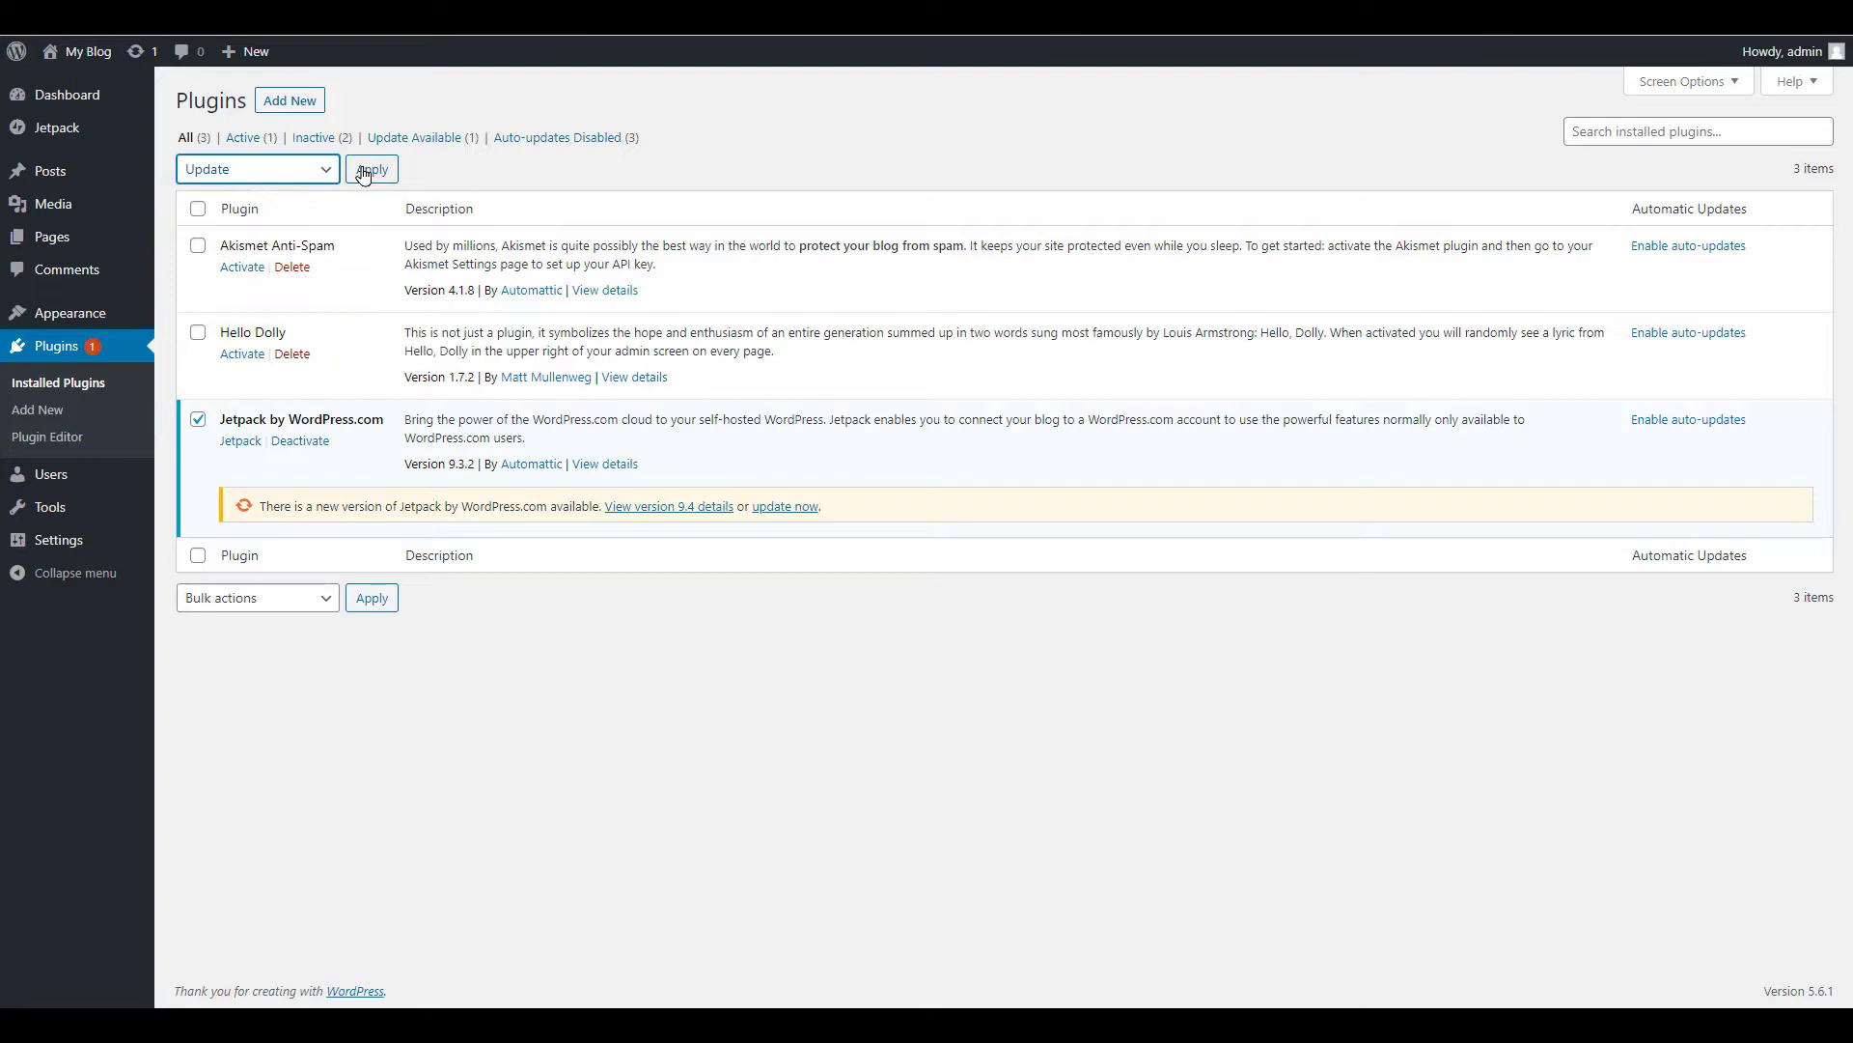
left_click(370, 170)
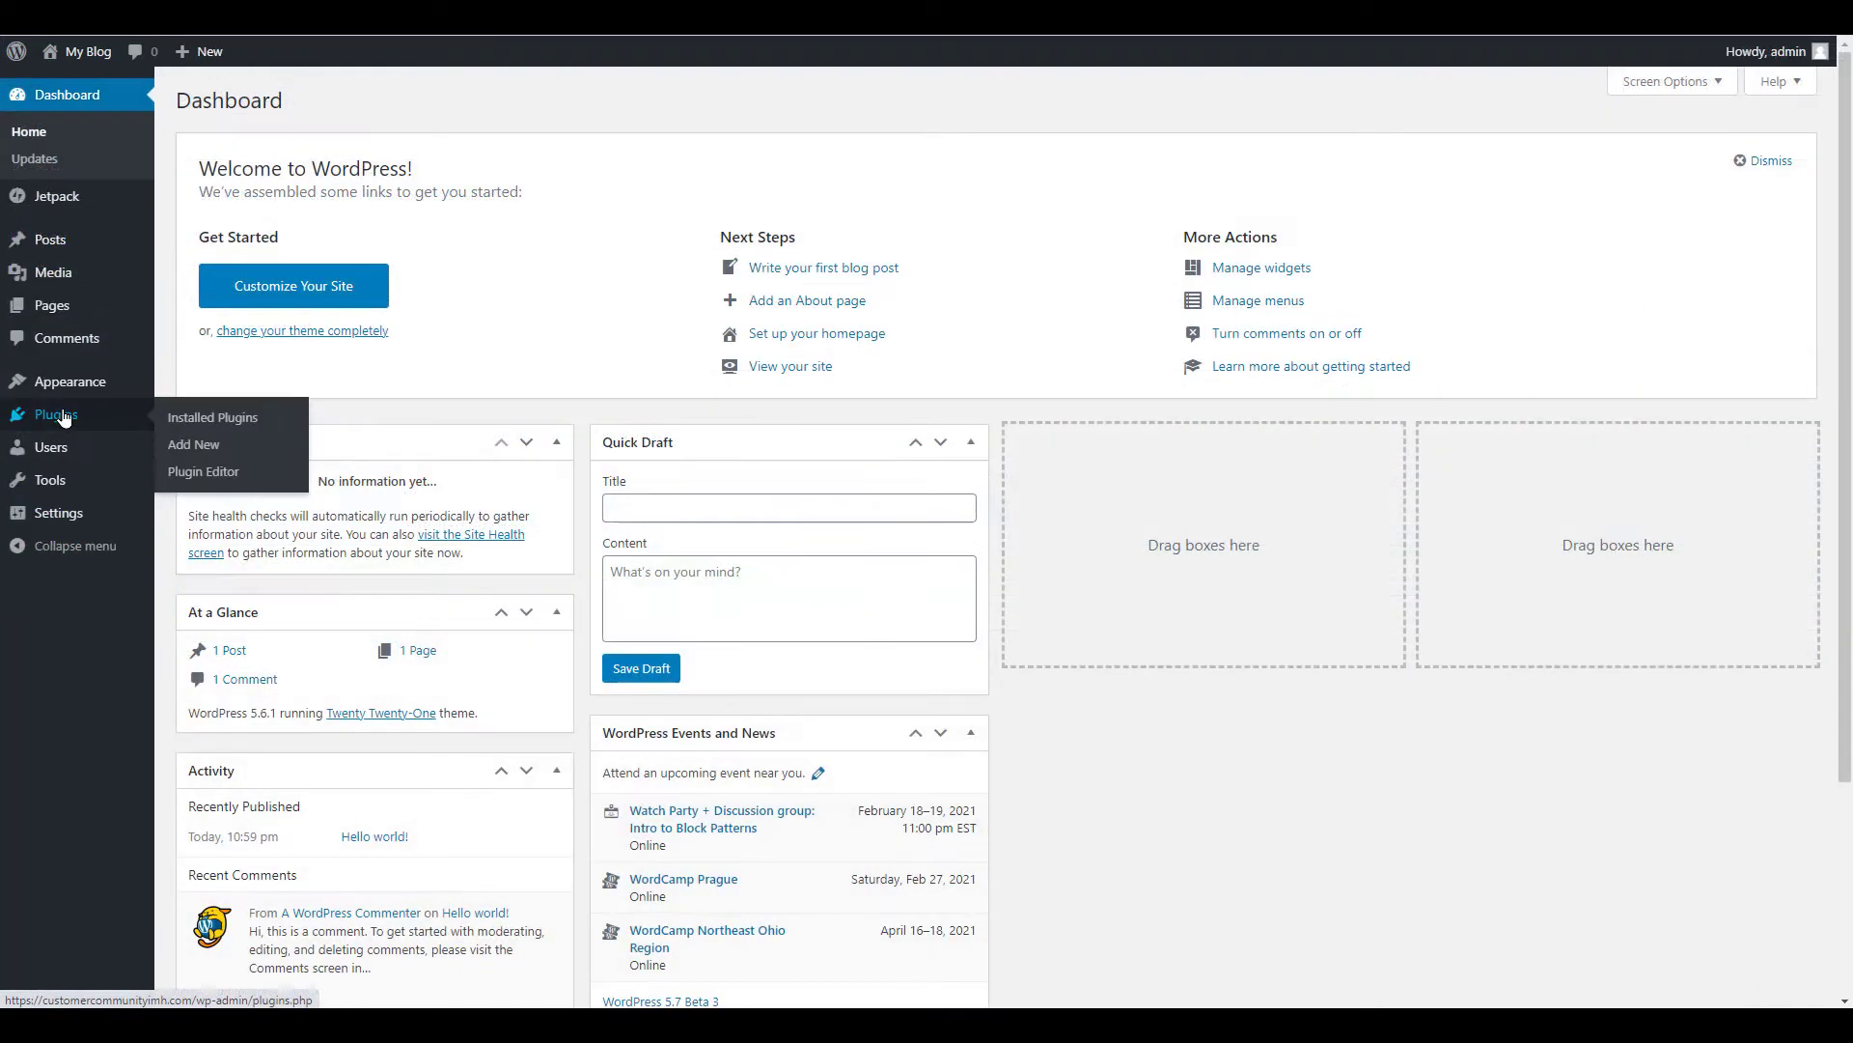
Deactivate Jetpack, leaving all three installed plugins inactive
left_click(61, 417)
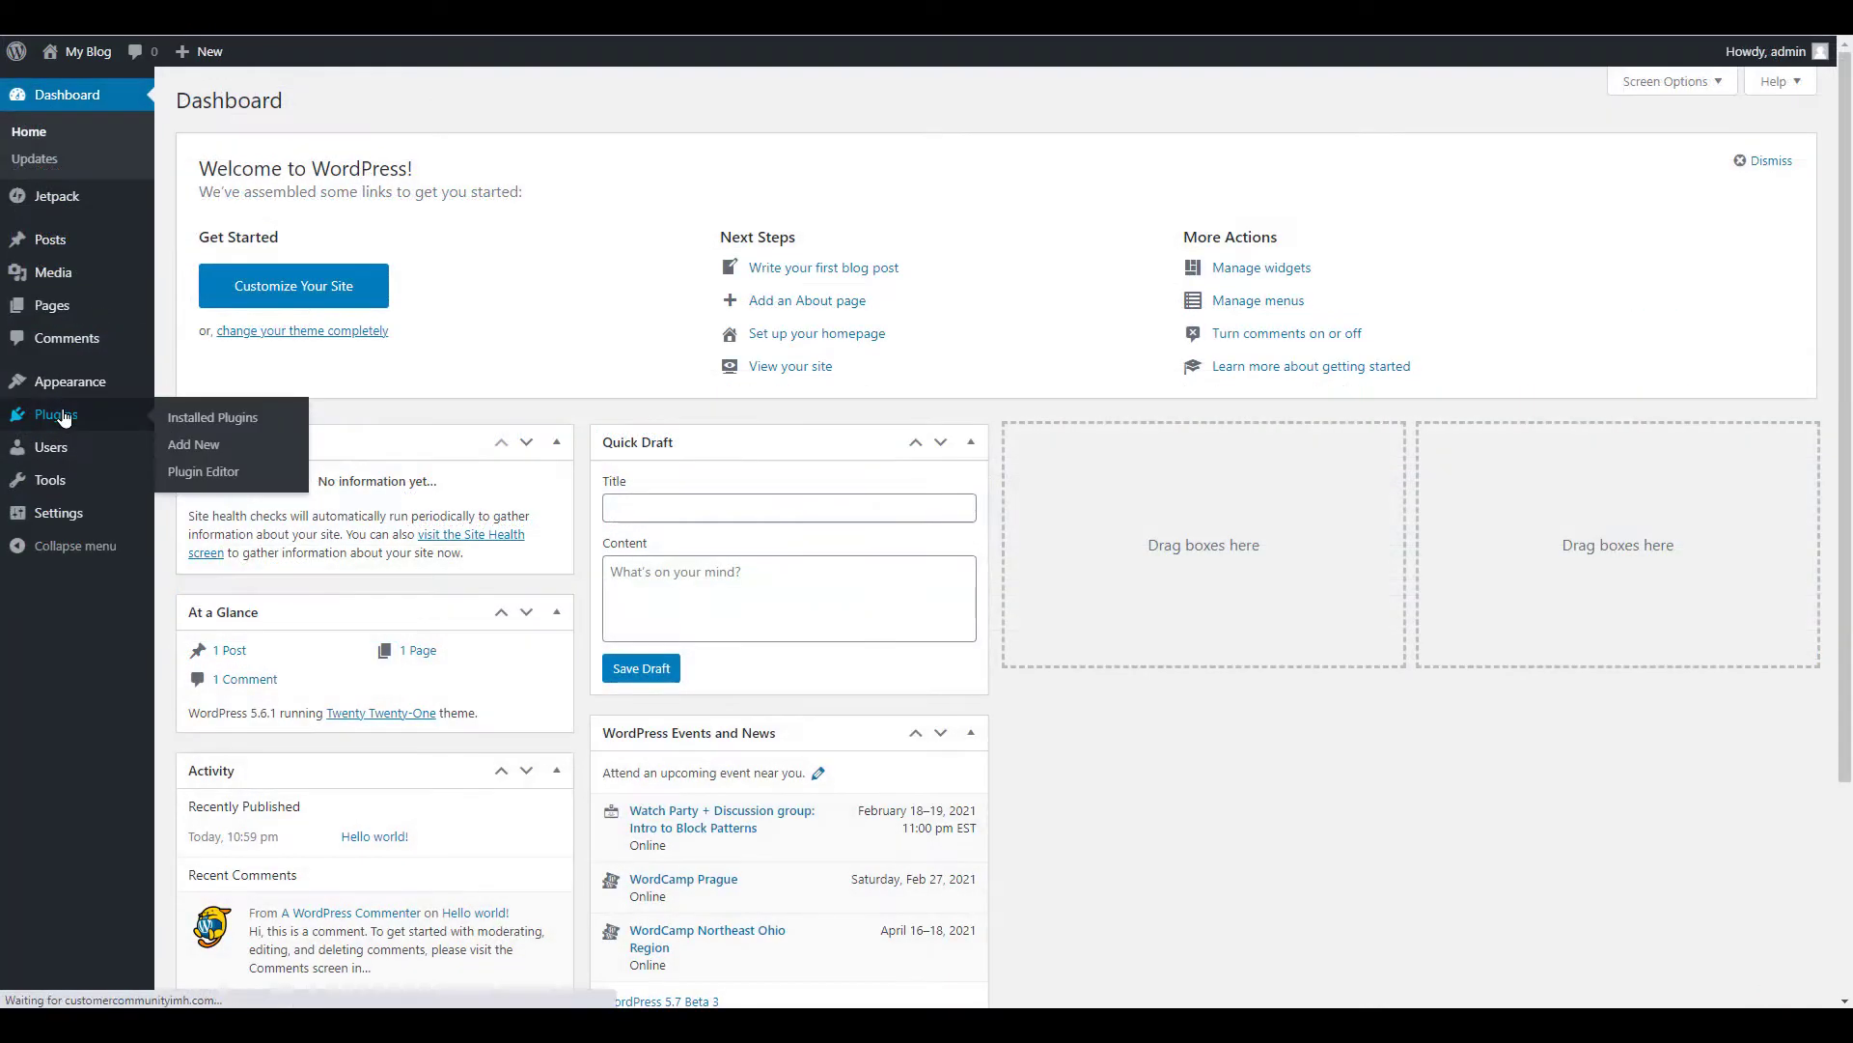
left_click(300, 440)
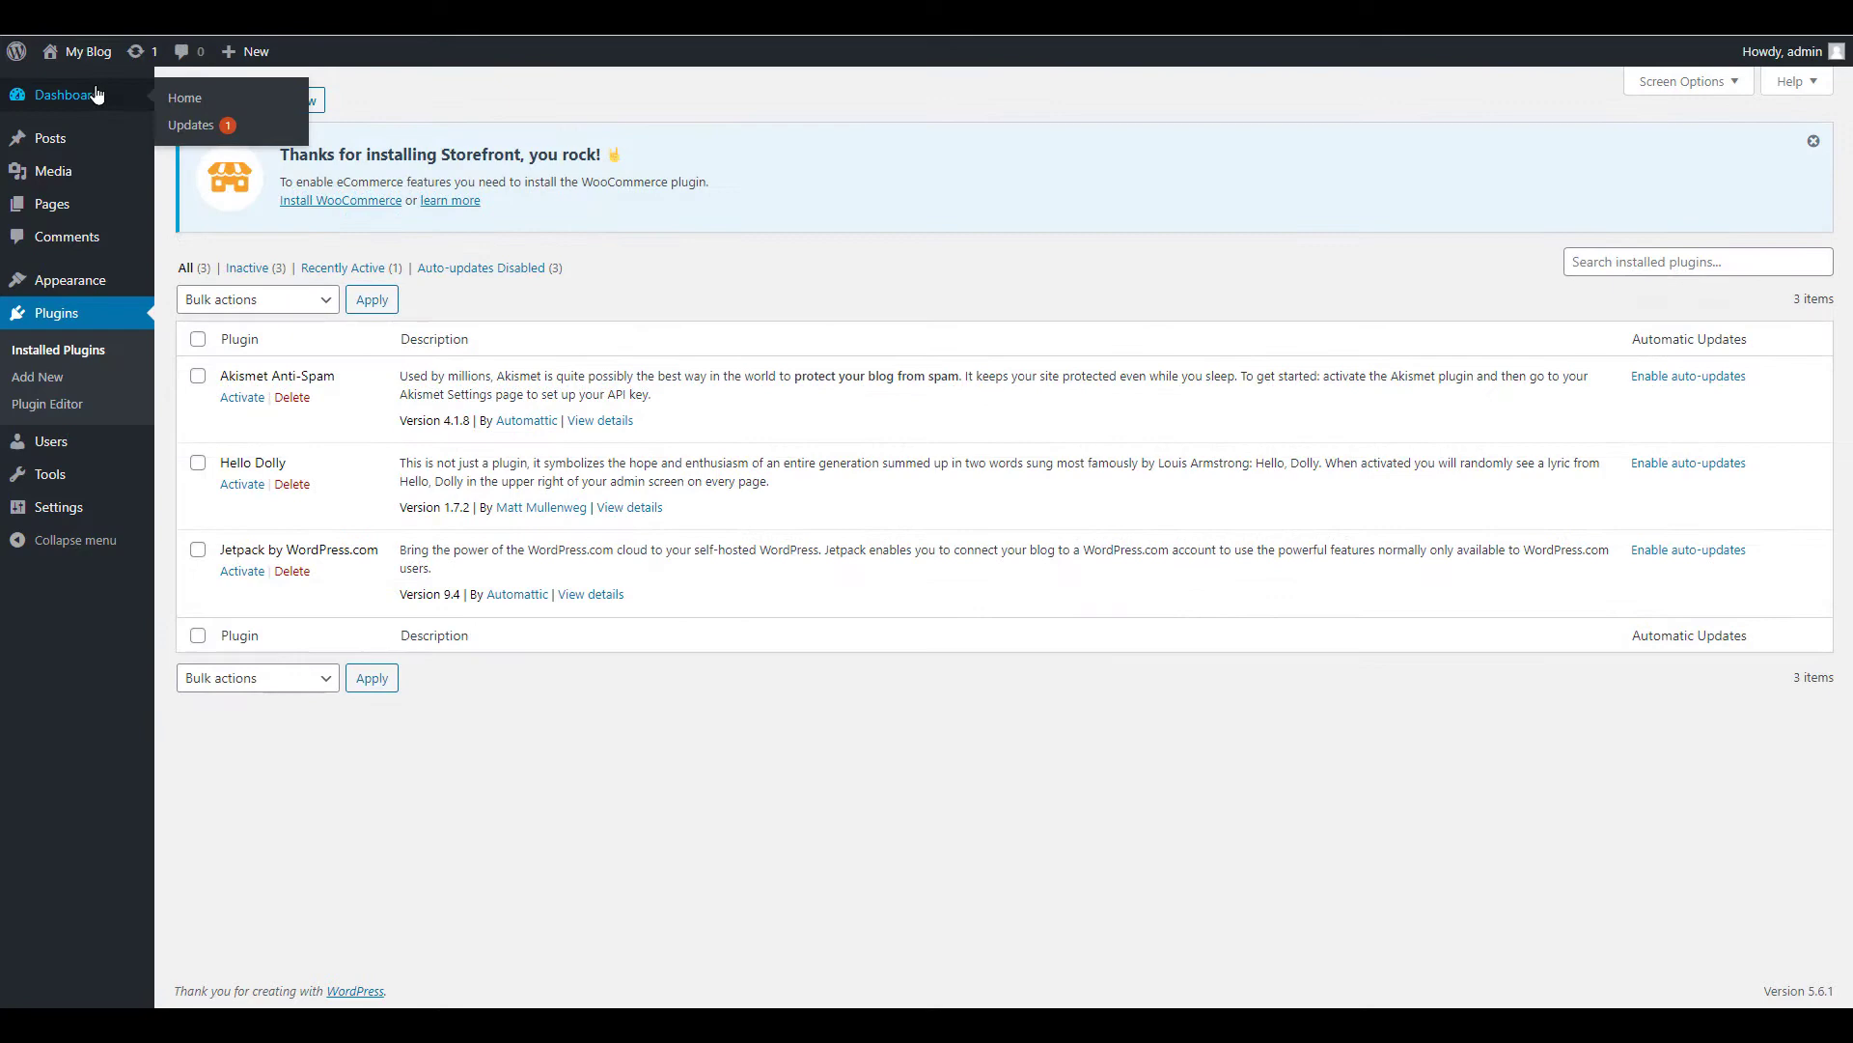
Update the Storefront theme, then activate Twenty Twenty-One as the site theme
left_click(66, 95)
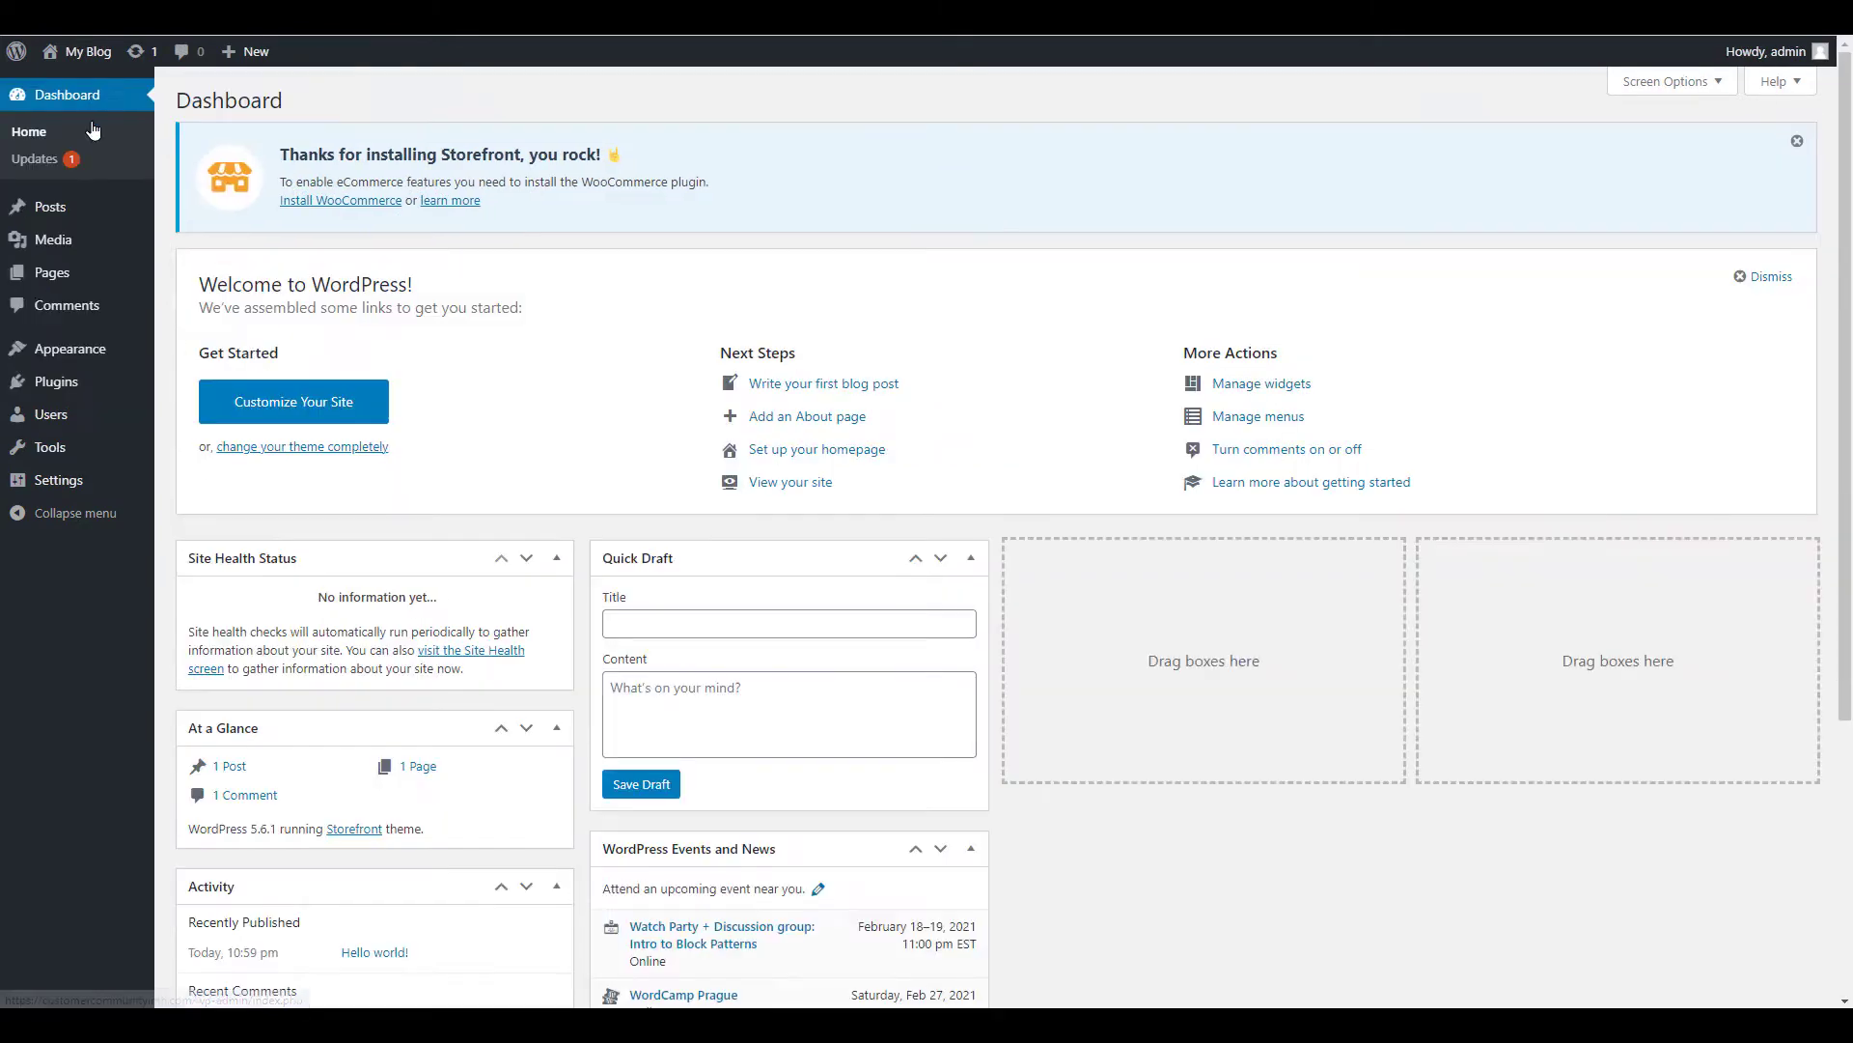
left_click(71, 348)
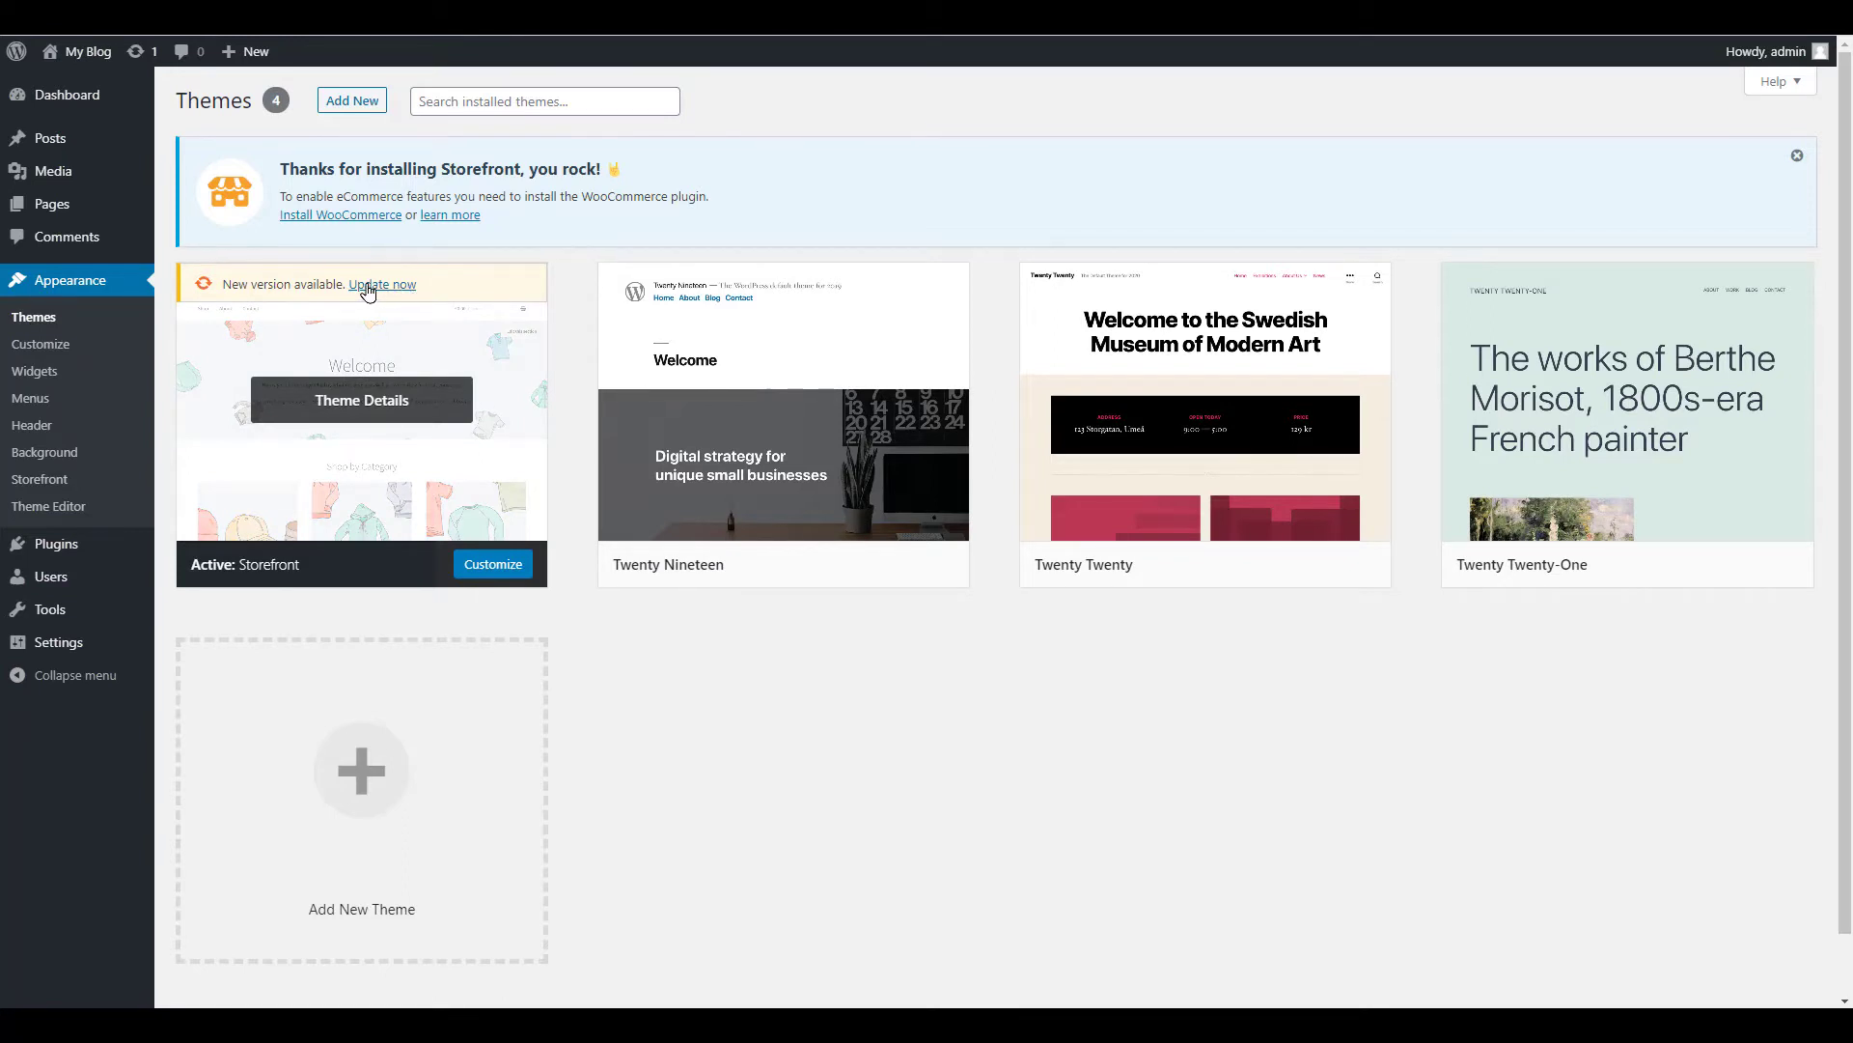
left_click(367, 289)
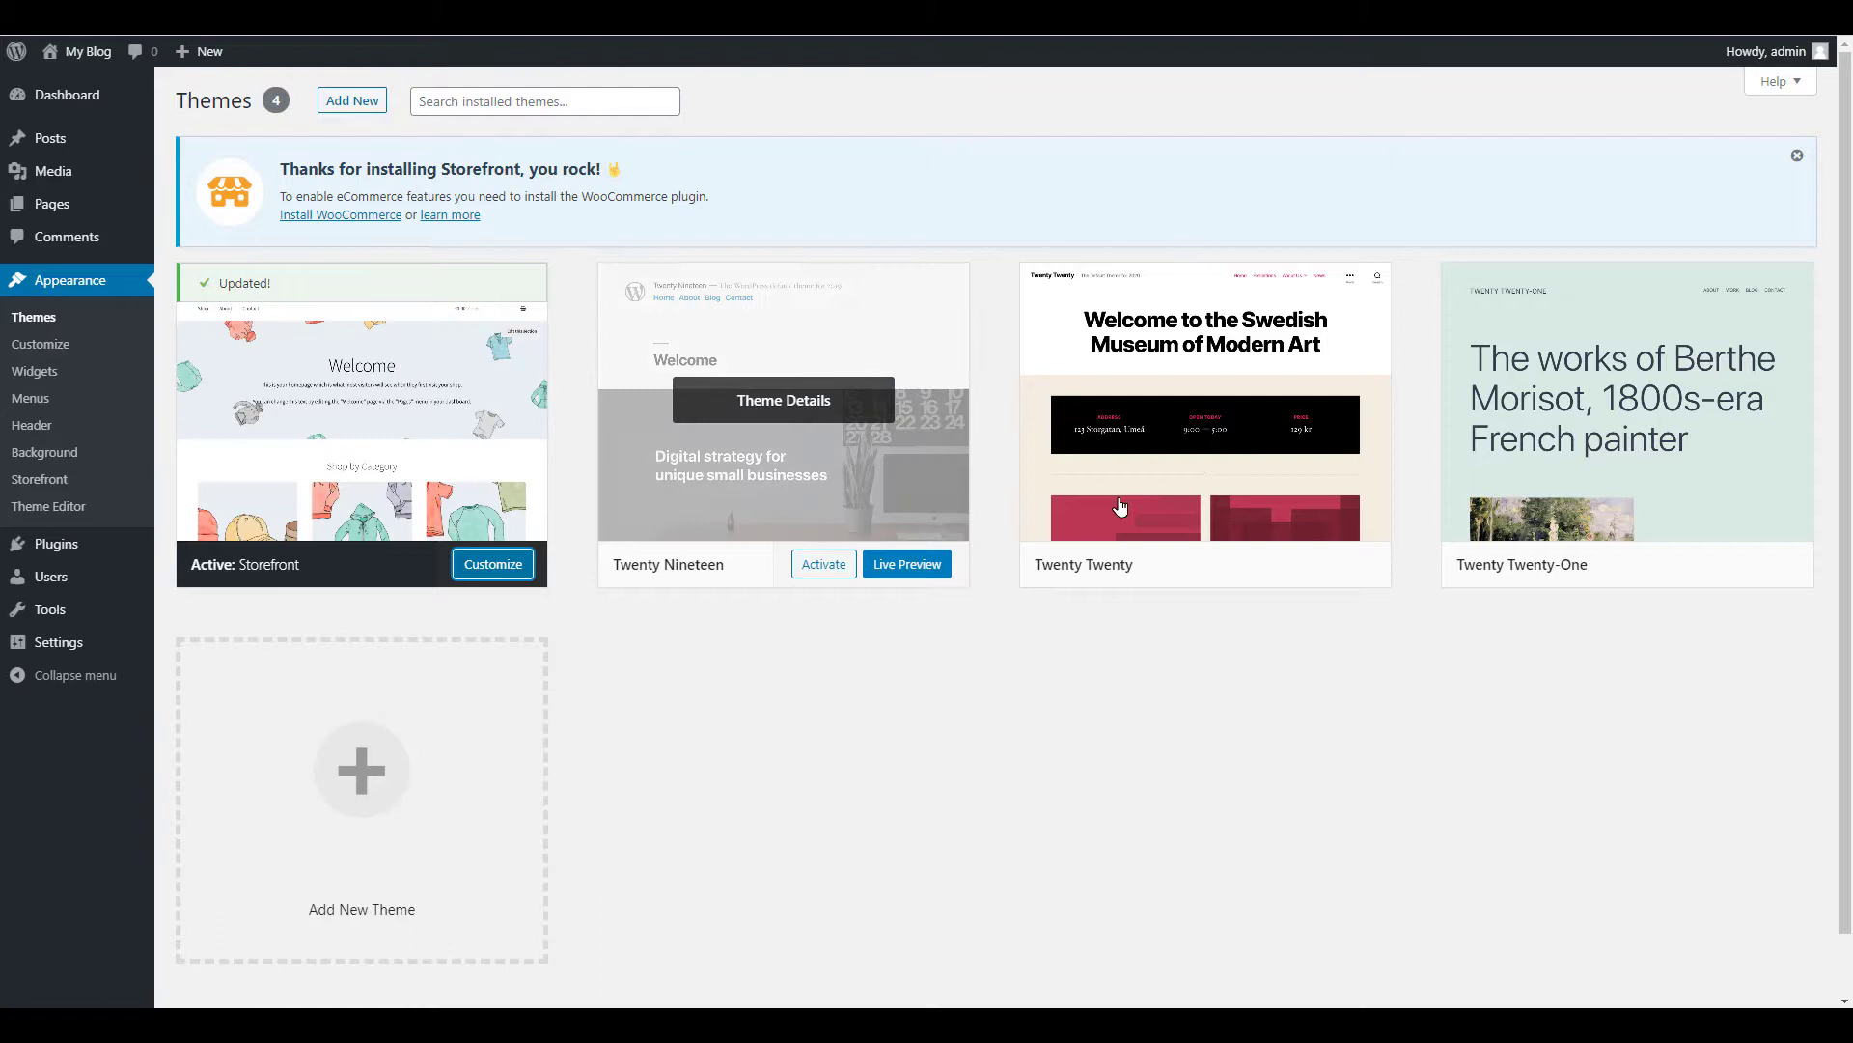
mouse_move(1628, 421)
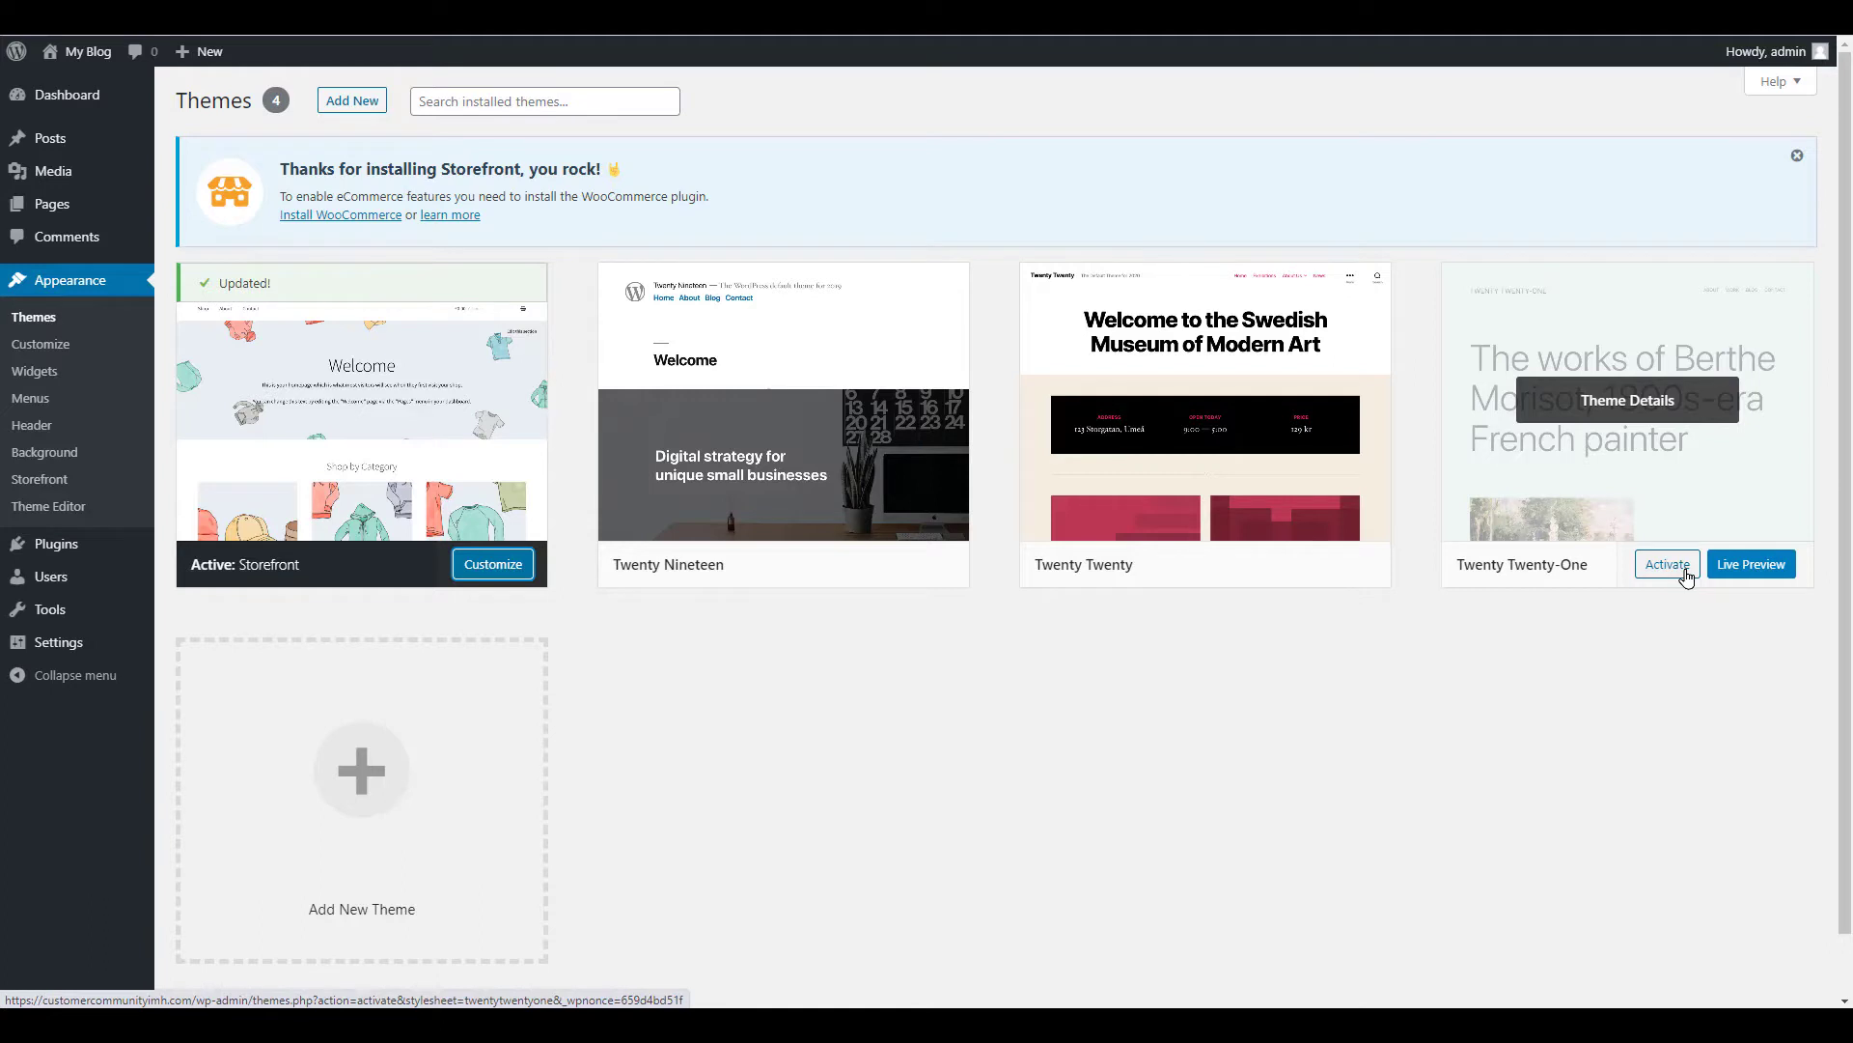
left_click(1683, 575)
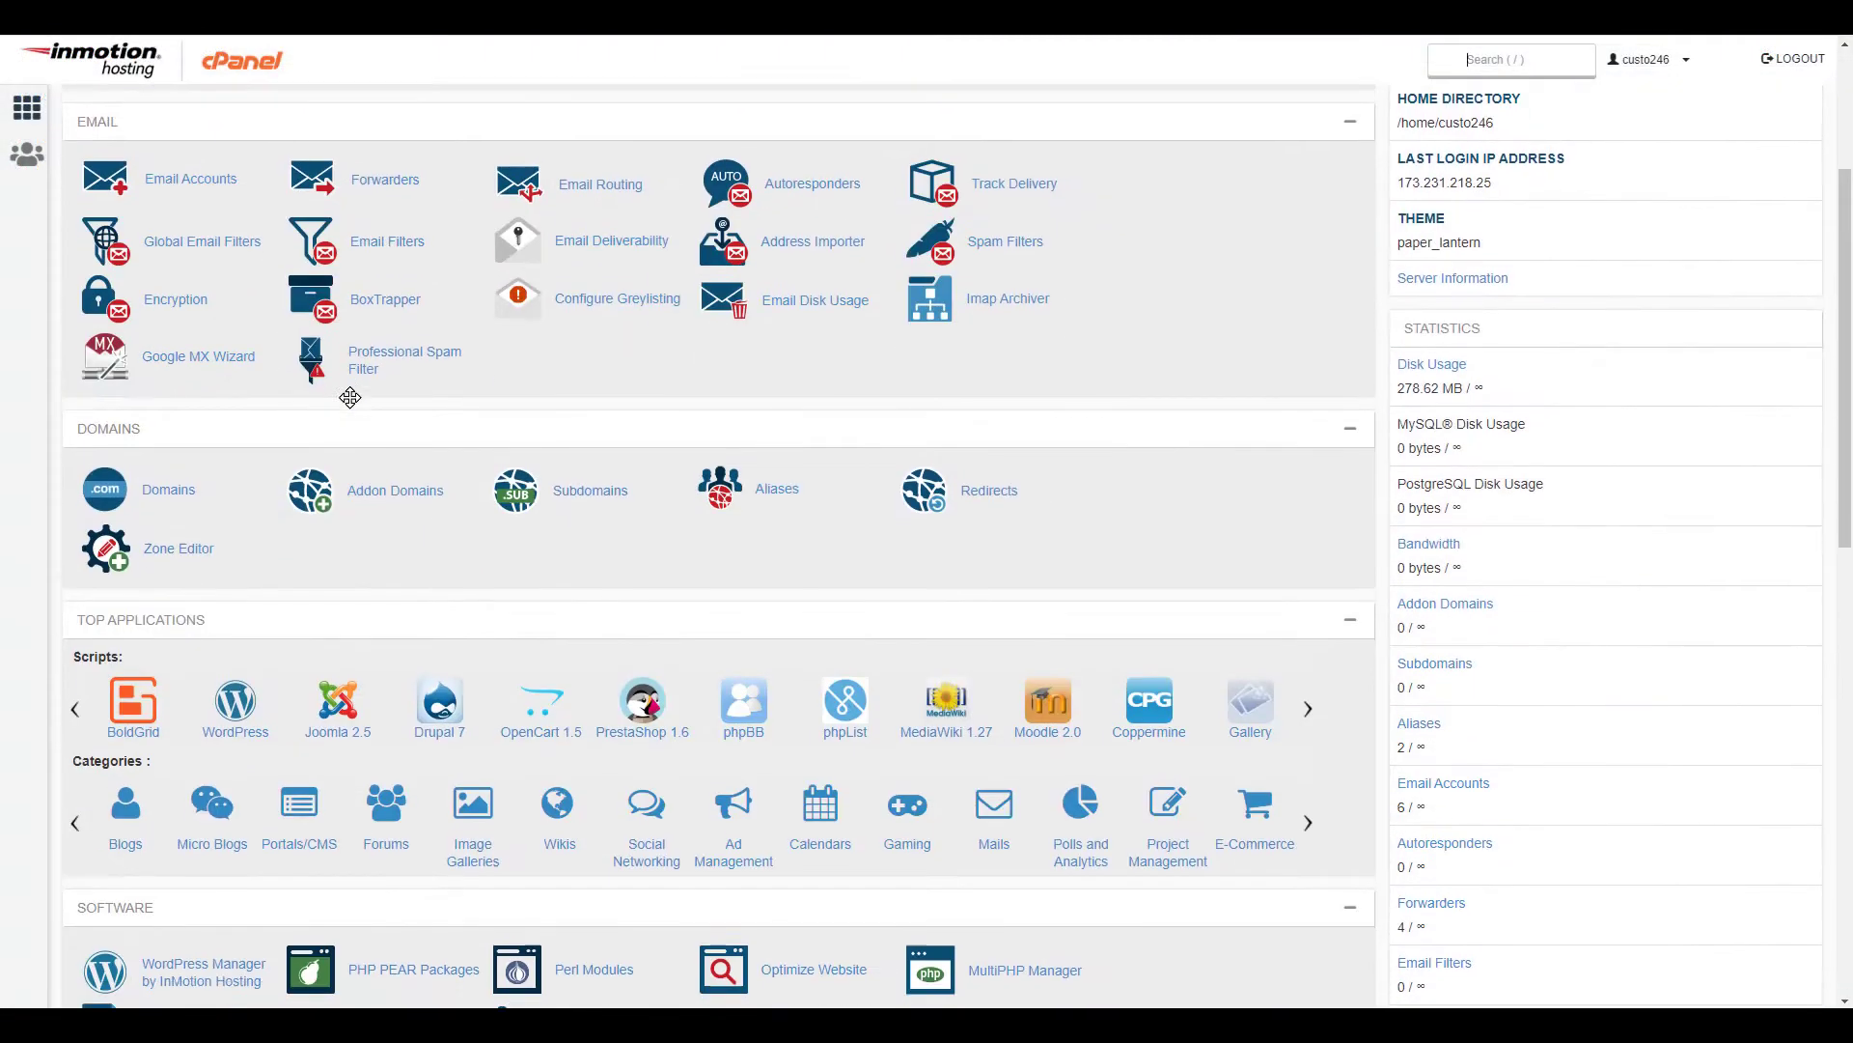
scroll(349, 397, "down", 5)
scroll(349, 396, "down", 5)
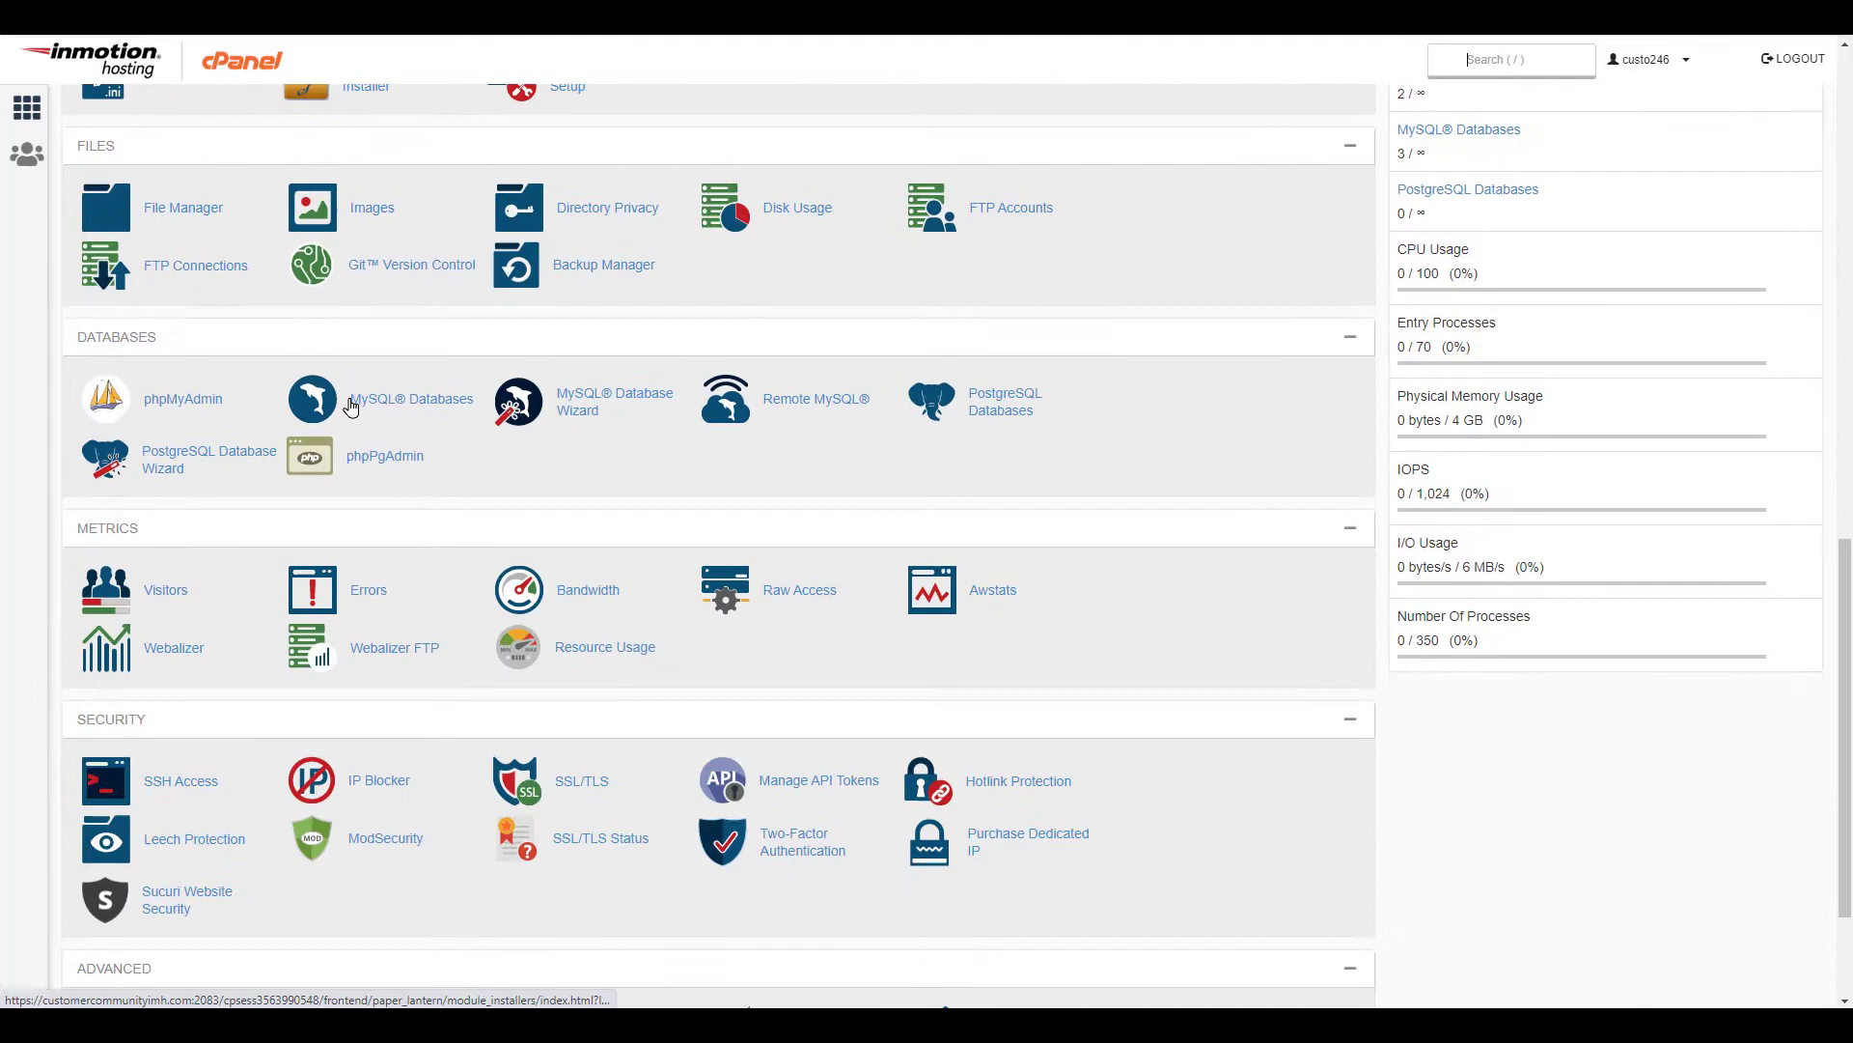
Open wp-config.php in the File Manager editor and mark the DB_USER and DB_PASSWORD lines
left_click(183, 207)
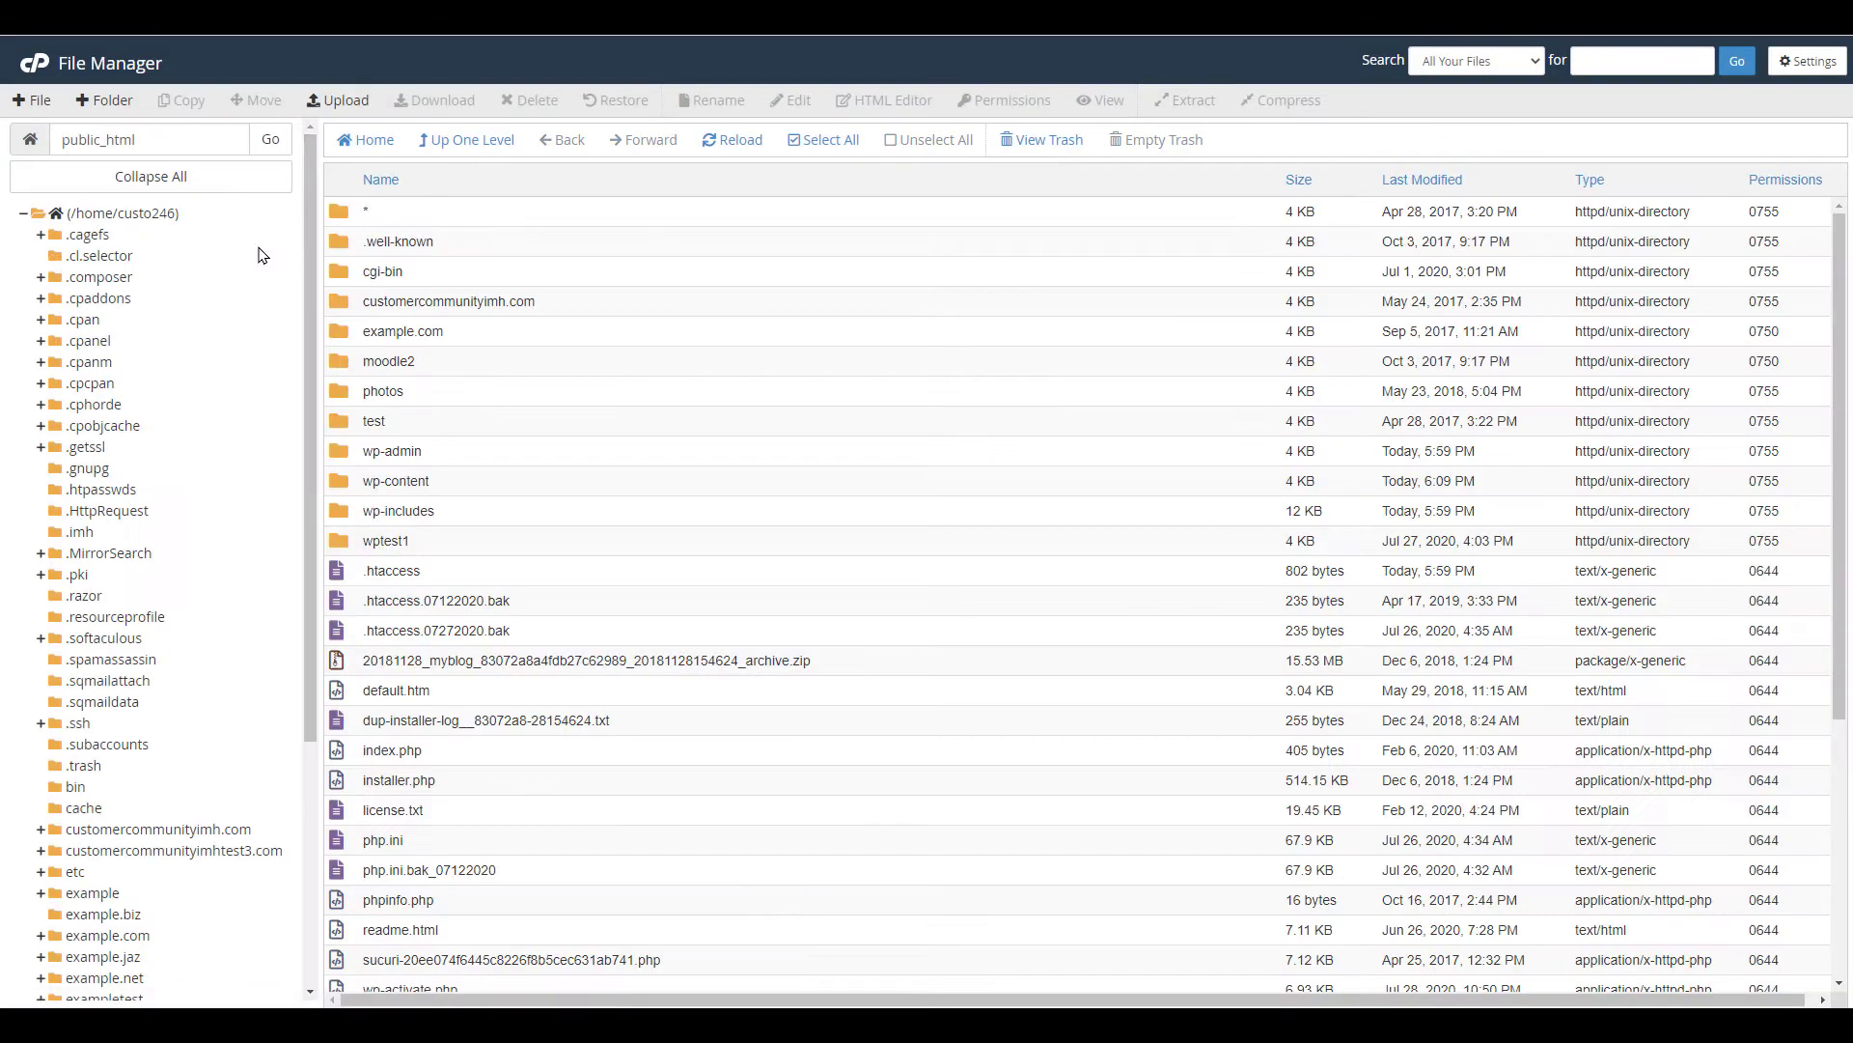
scroll(463, 572, "down", 3)
scroll(442, 637, "down", 5)
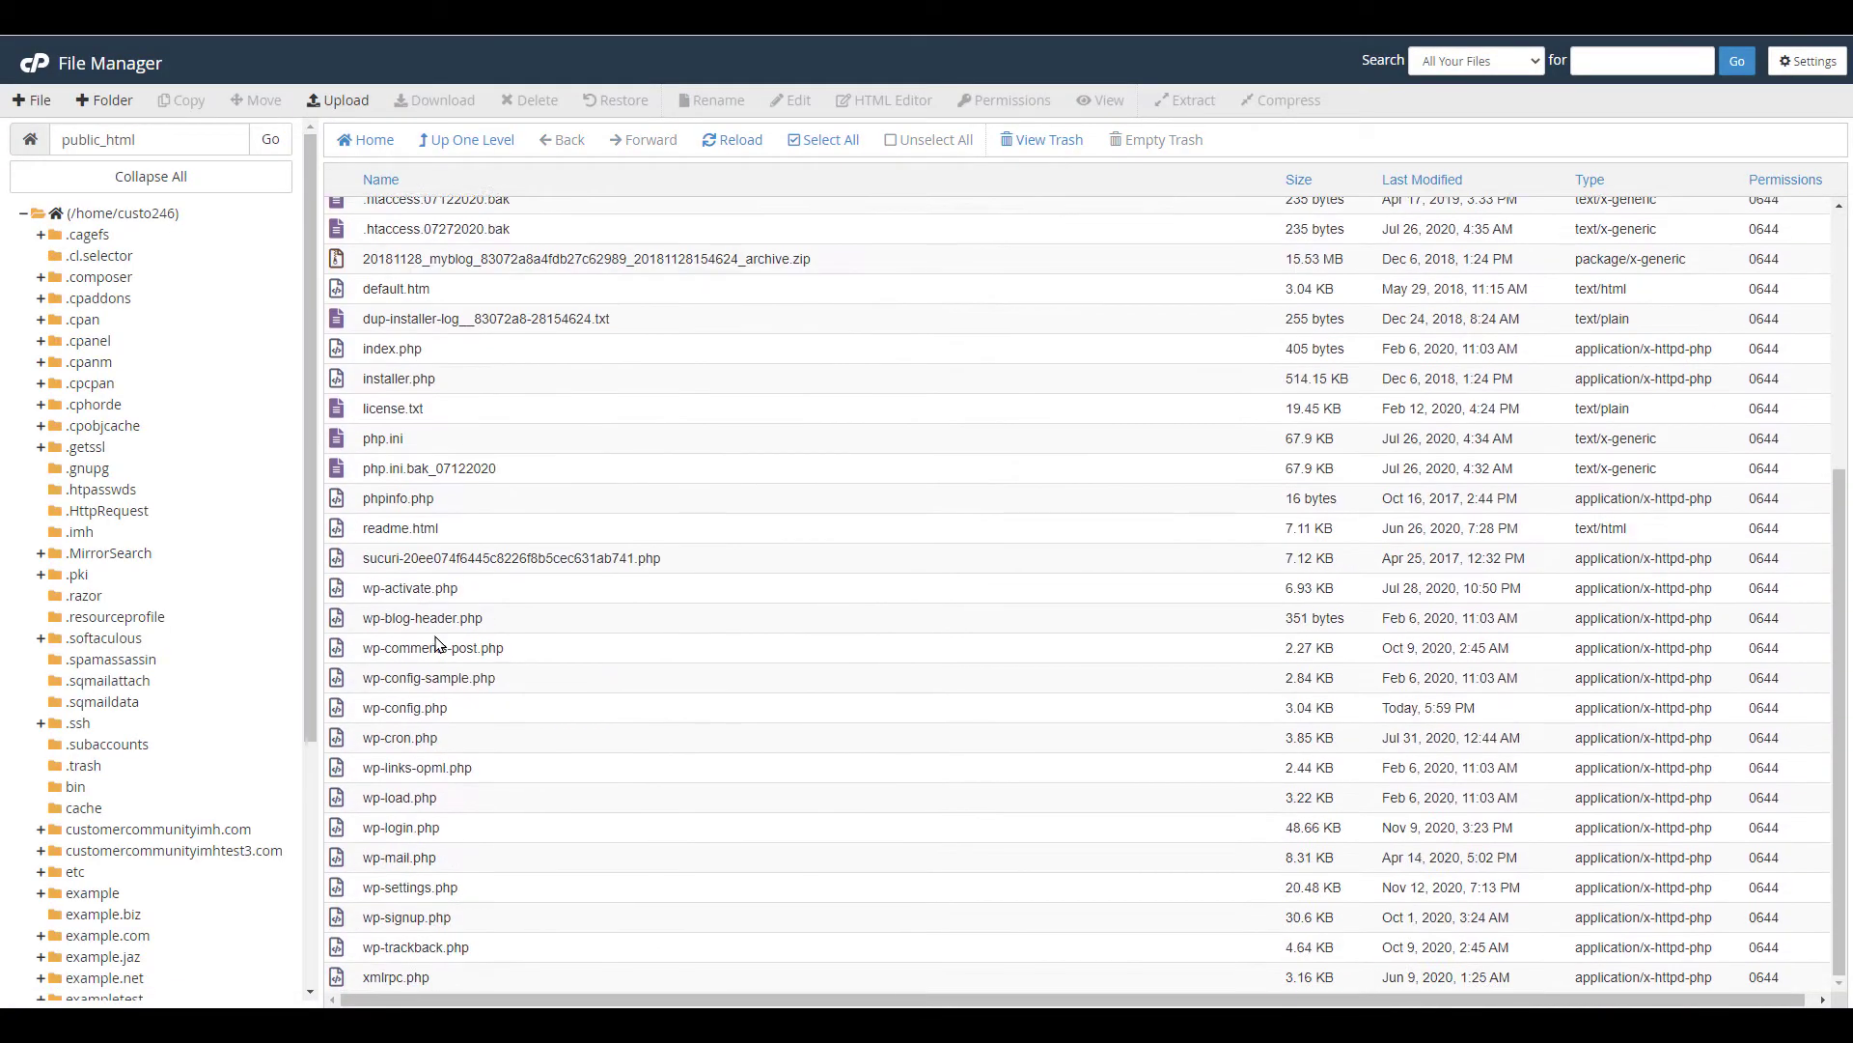
right_click(415, 707)
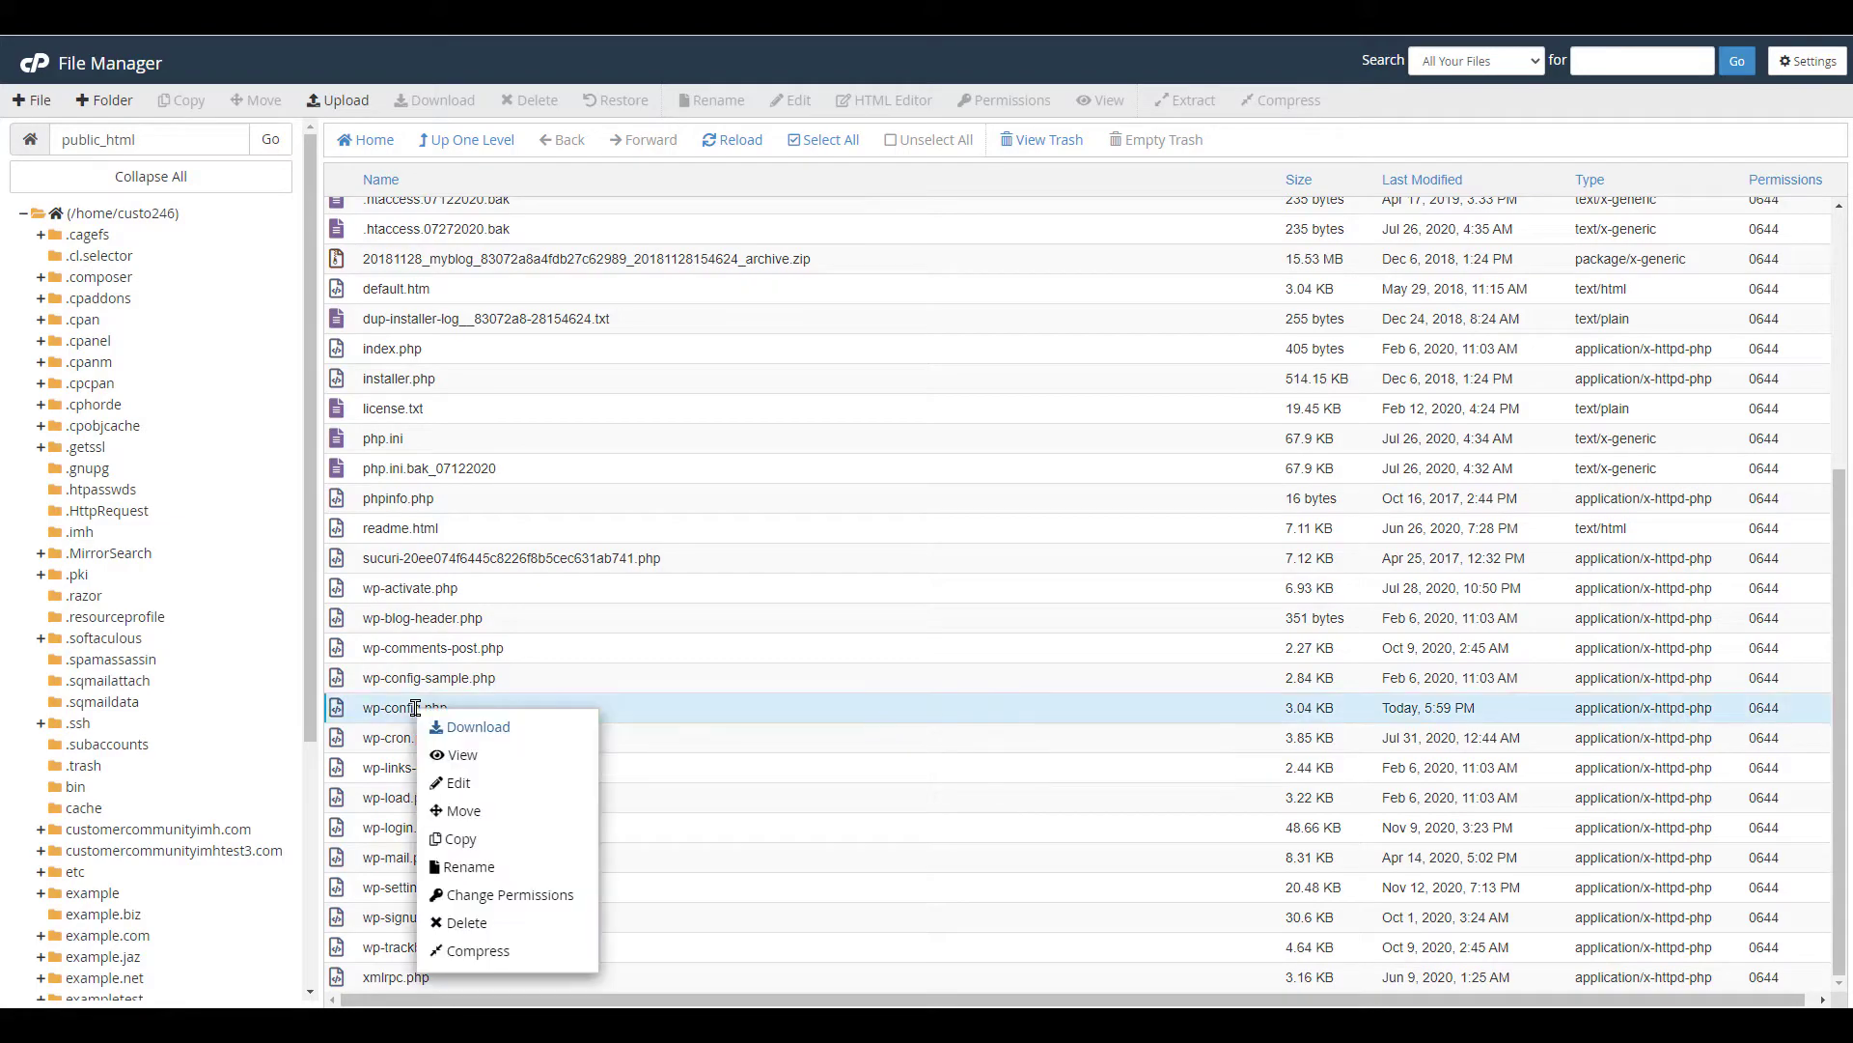
left_click(462, 782)
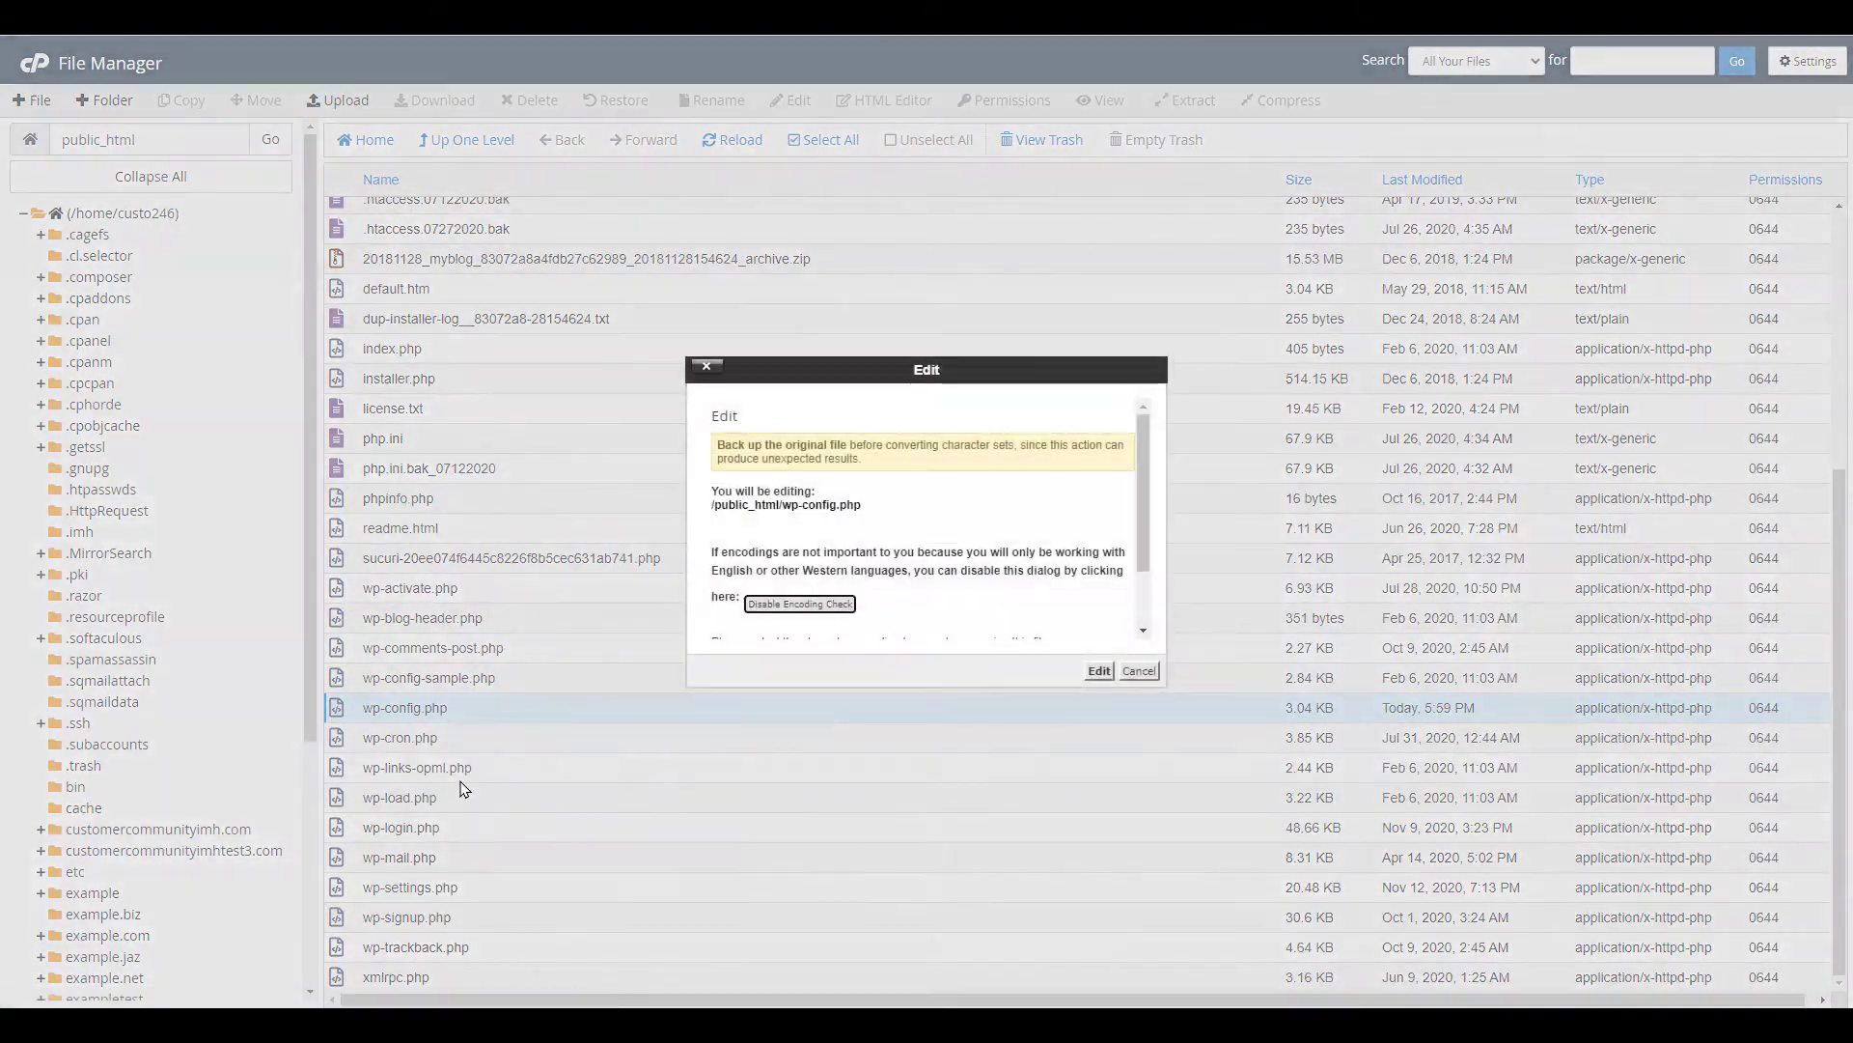
left_click(1101, 674)
left_click_drag(318, 541, 27, 452)
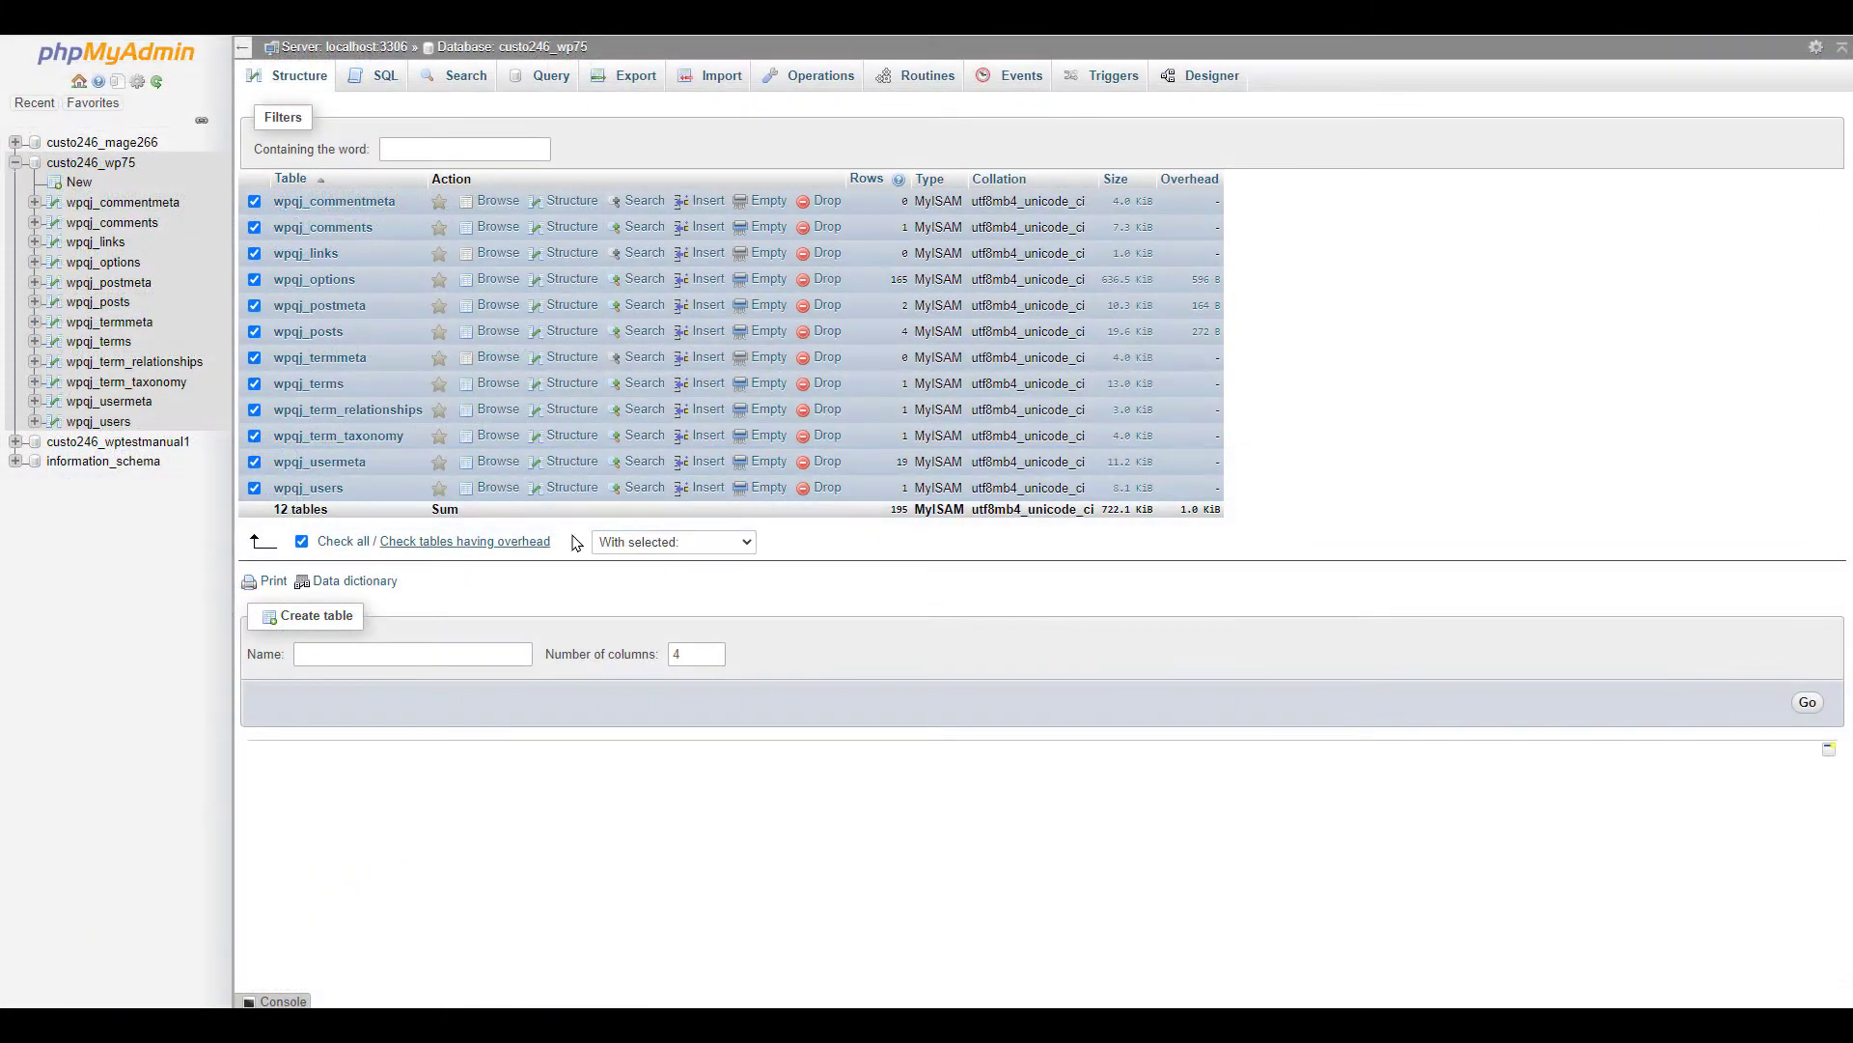
Run Check table on all 12 WordPress tables, then Repair table on all of them
left_click(673, 542)
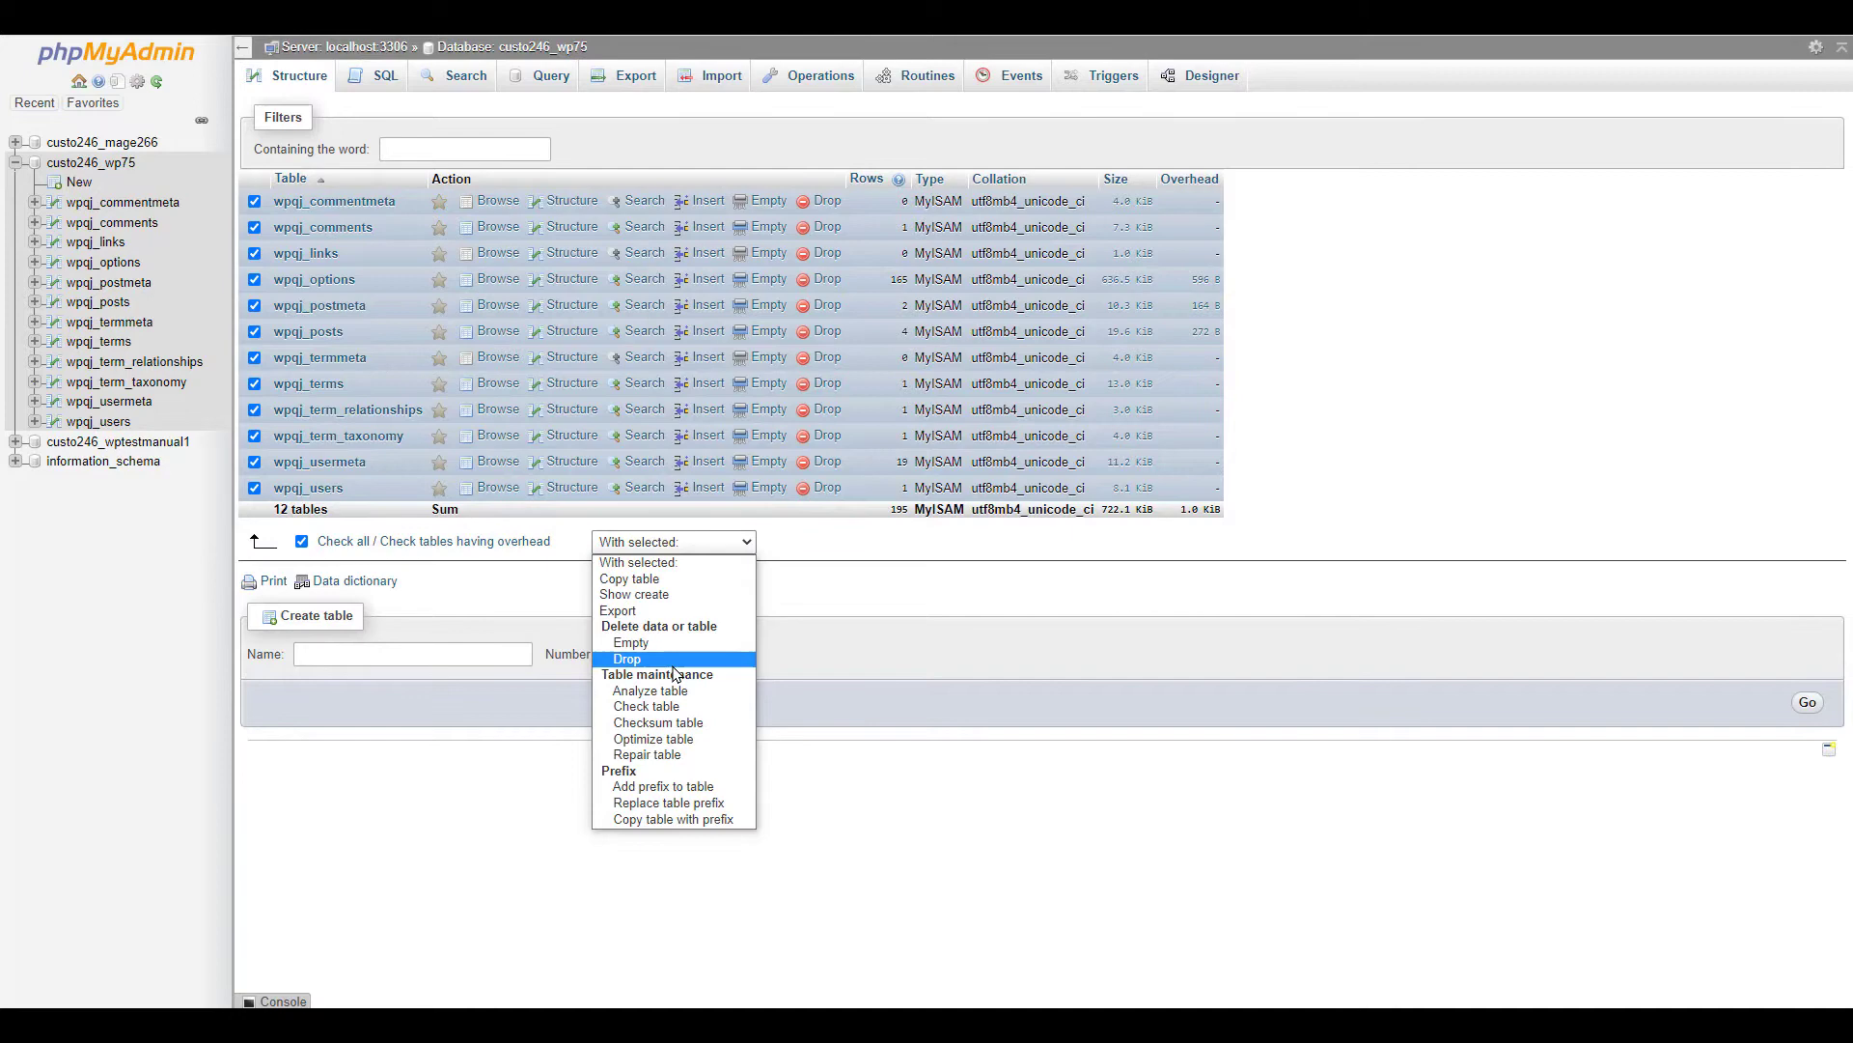
left_click(658, 707)
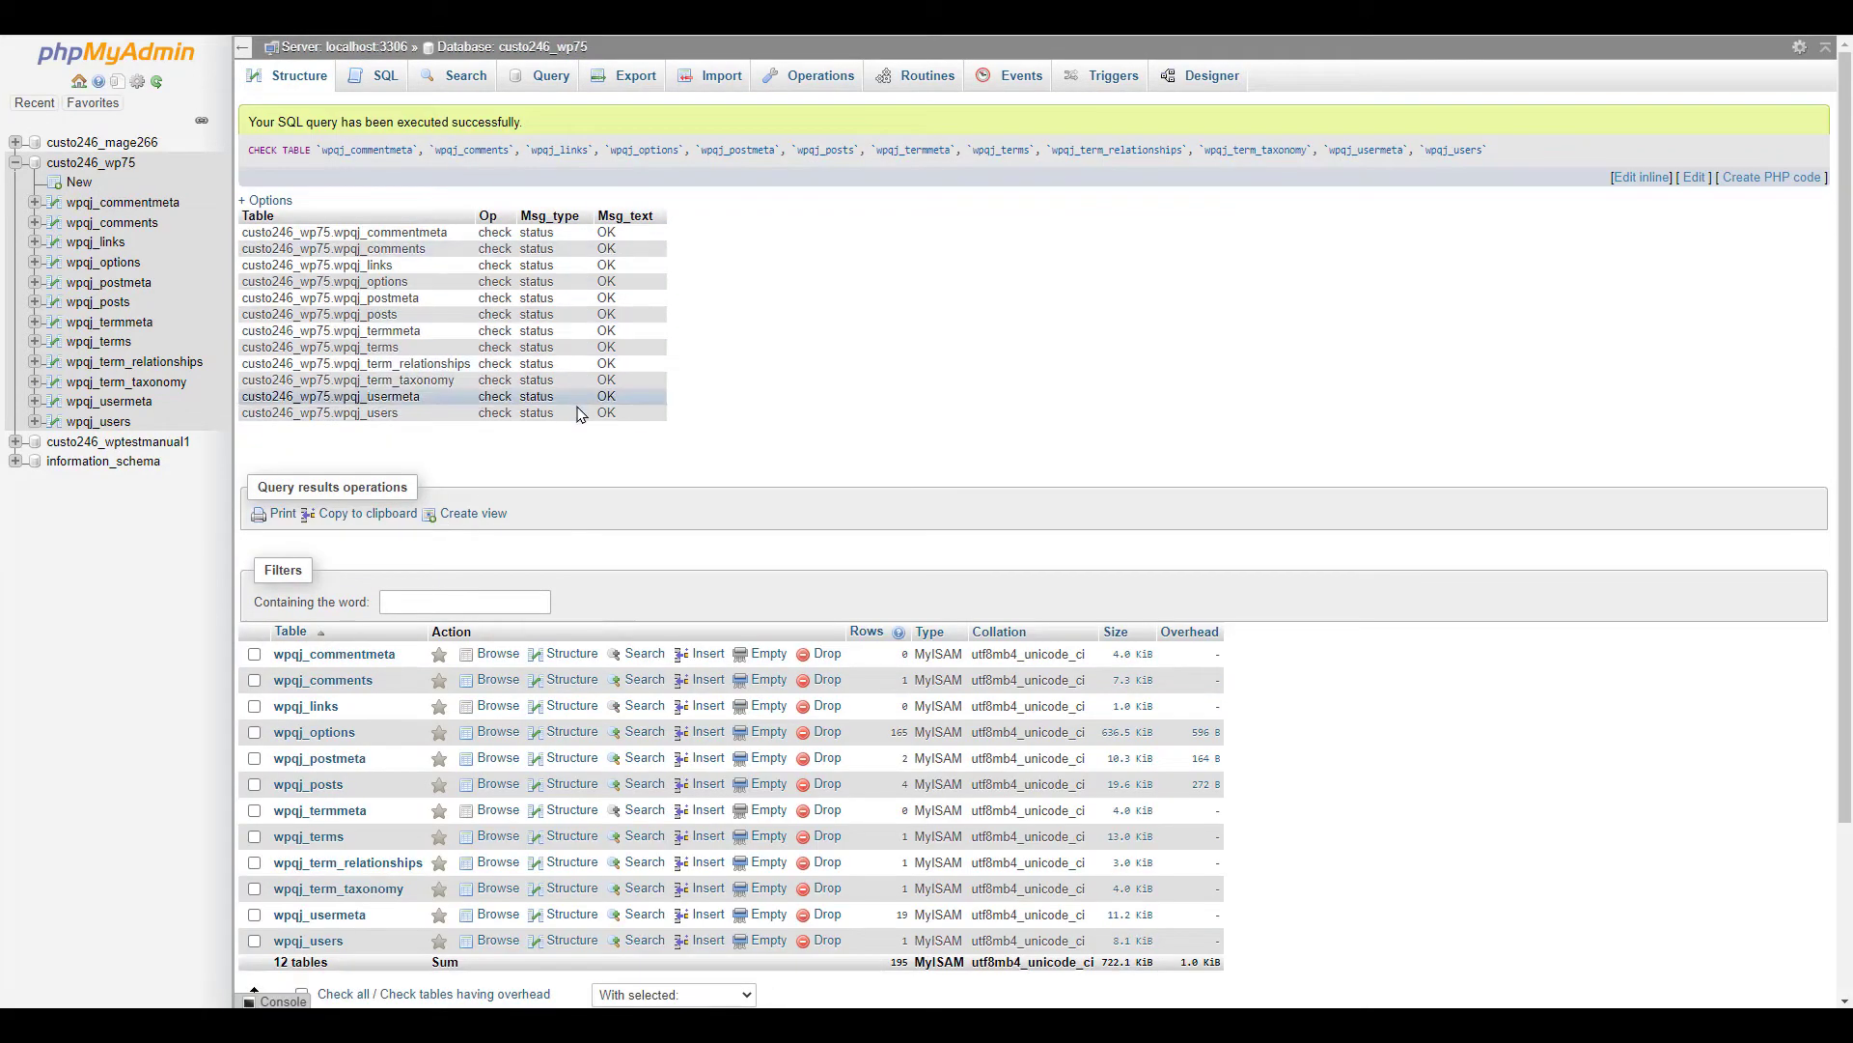
scroll(579, 414, "down", 3)
left_click(303, 778)
left_click(643, 779)
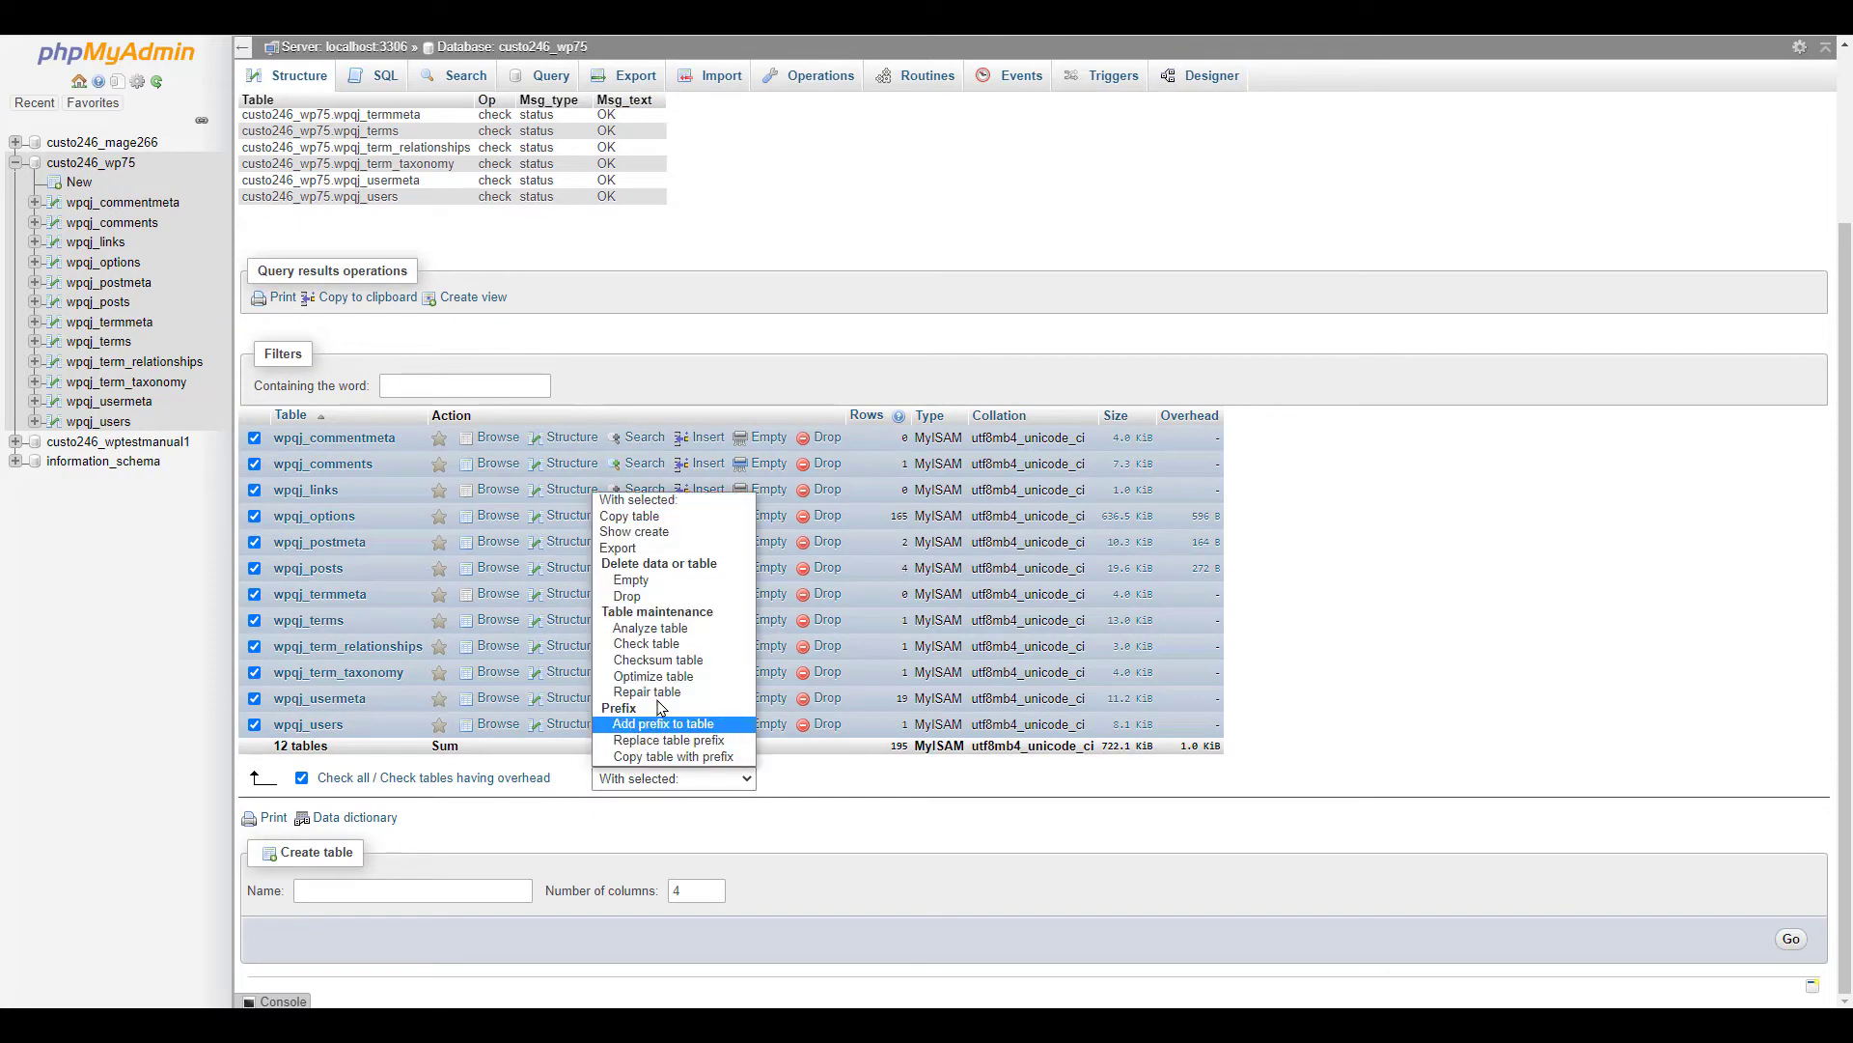
left_click(647, 692)
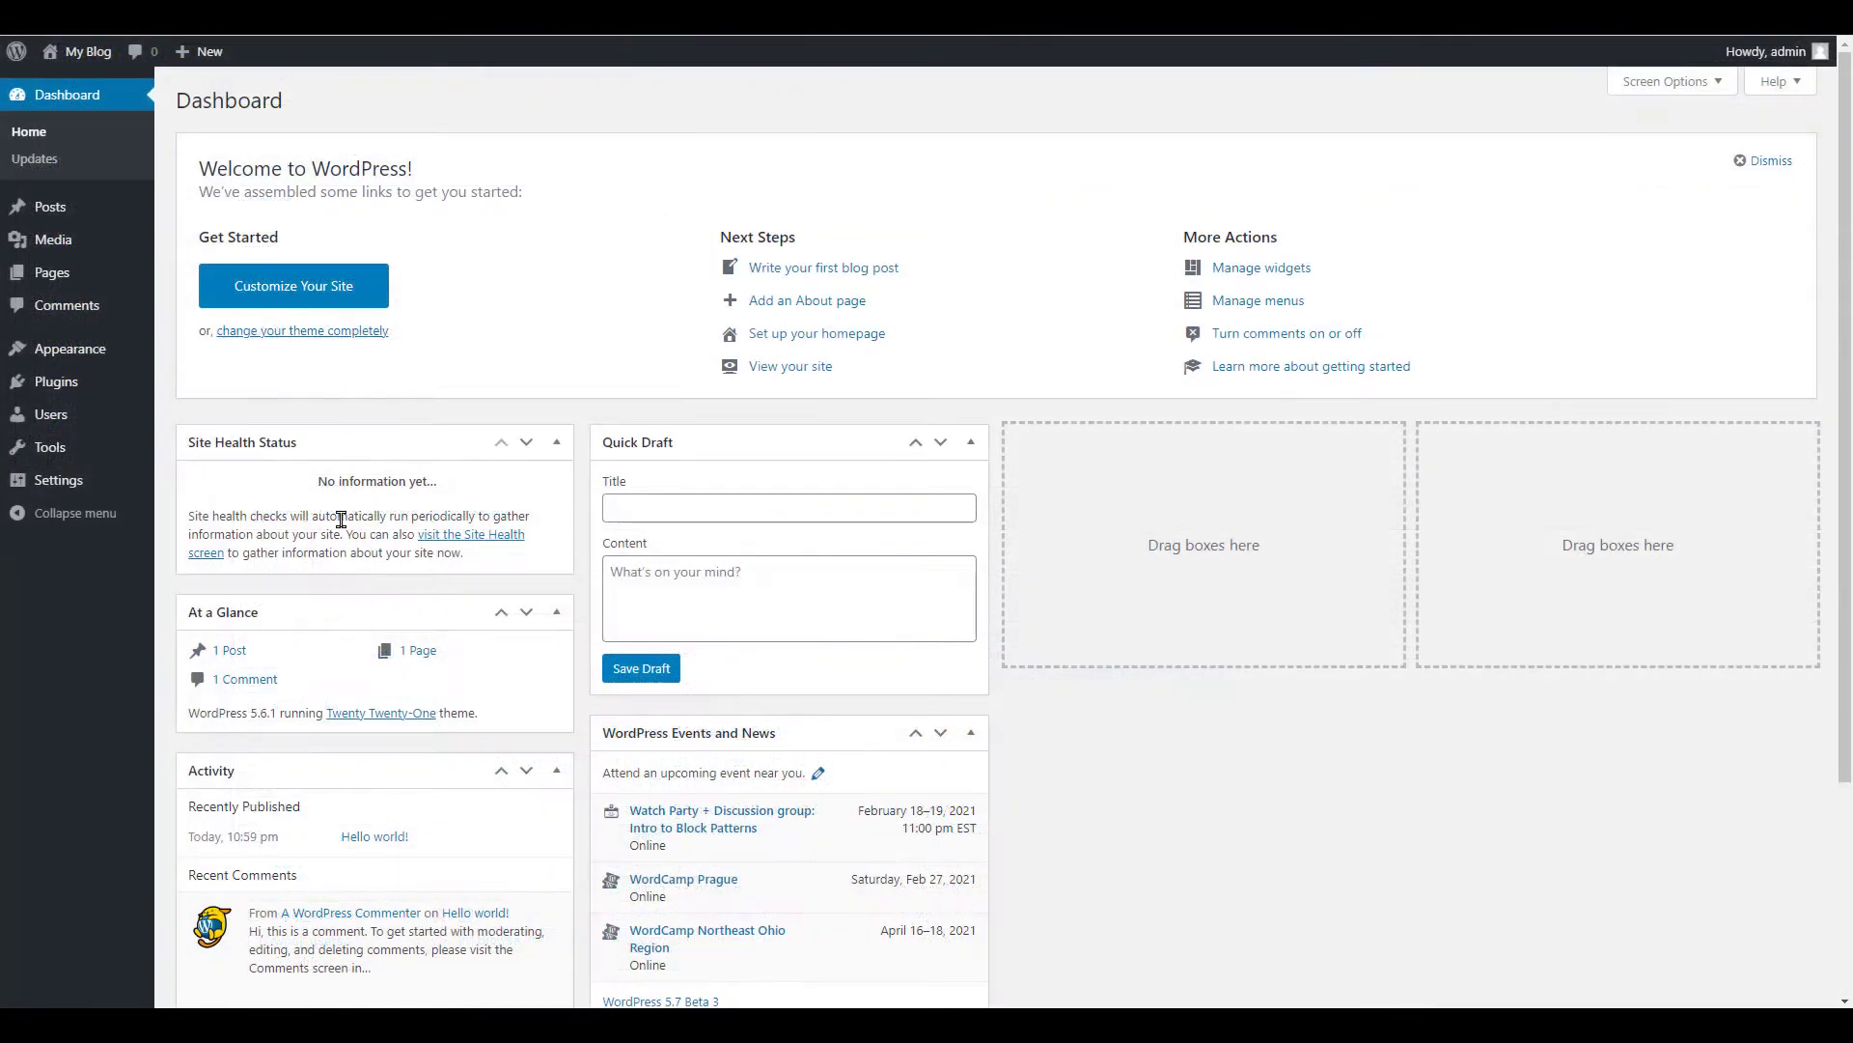
Open General Settings and mark the Administration Email Address text
left_click(58, 478)
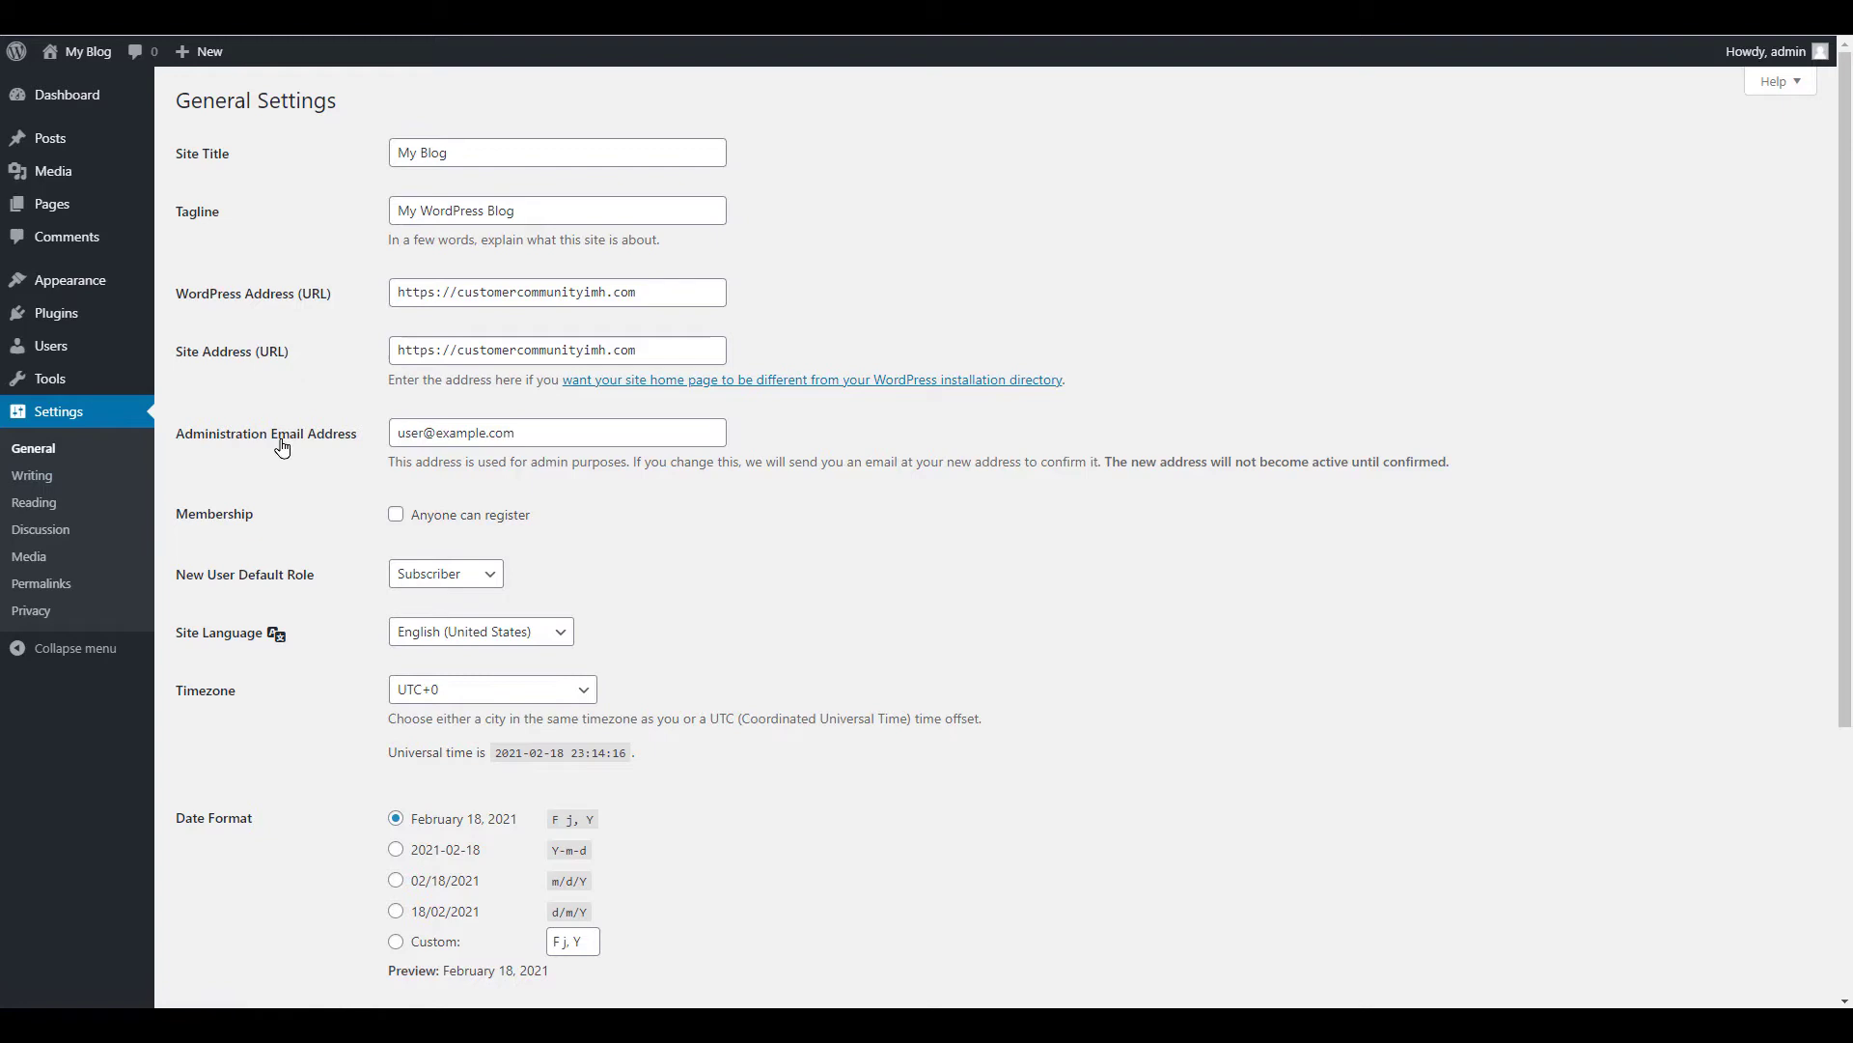
left_click_drag(523, 434, 412, 432)
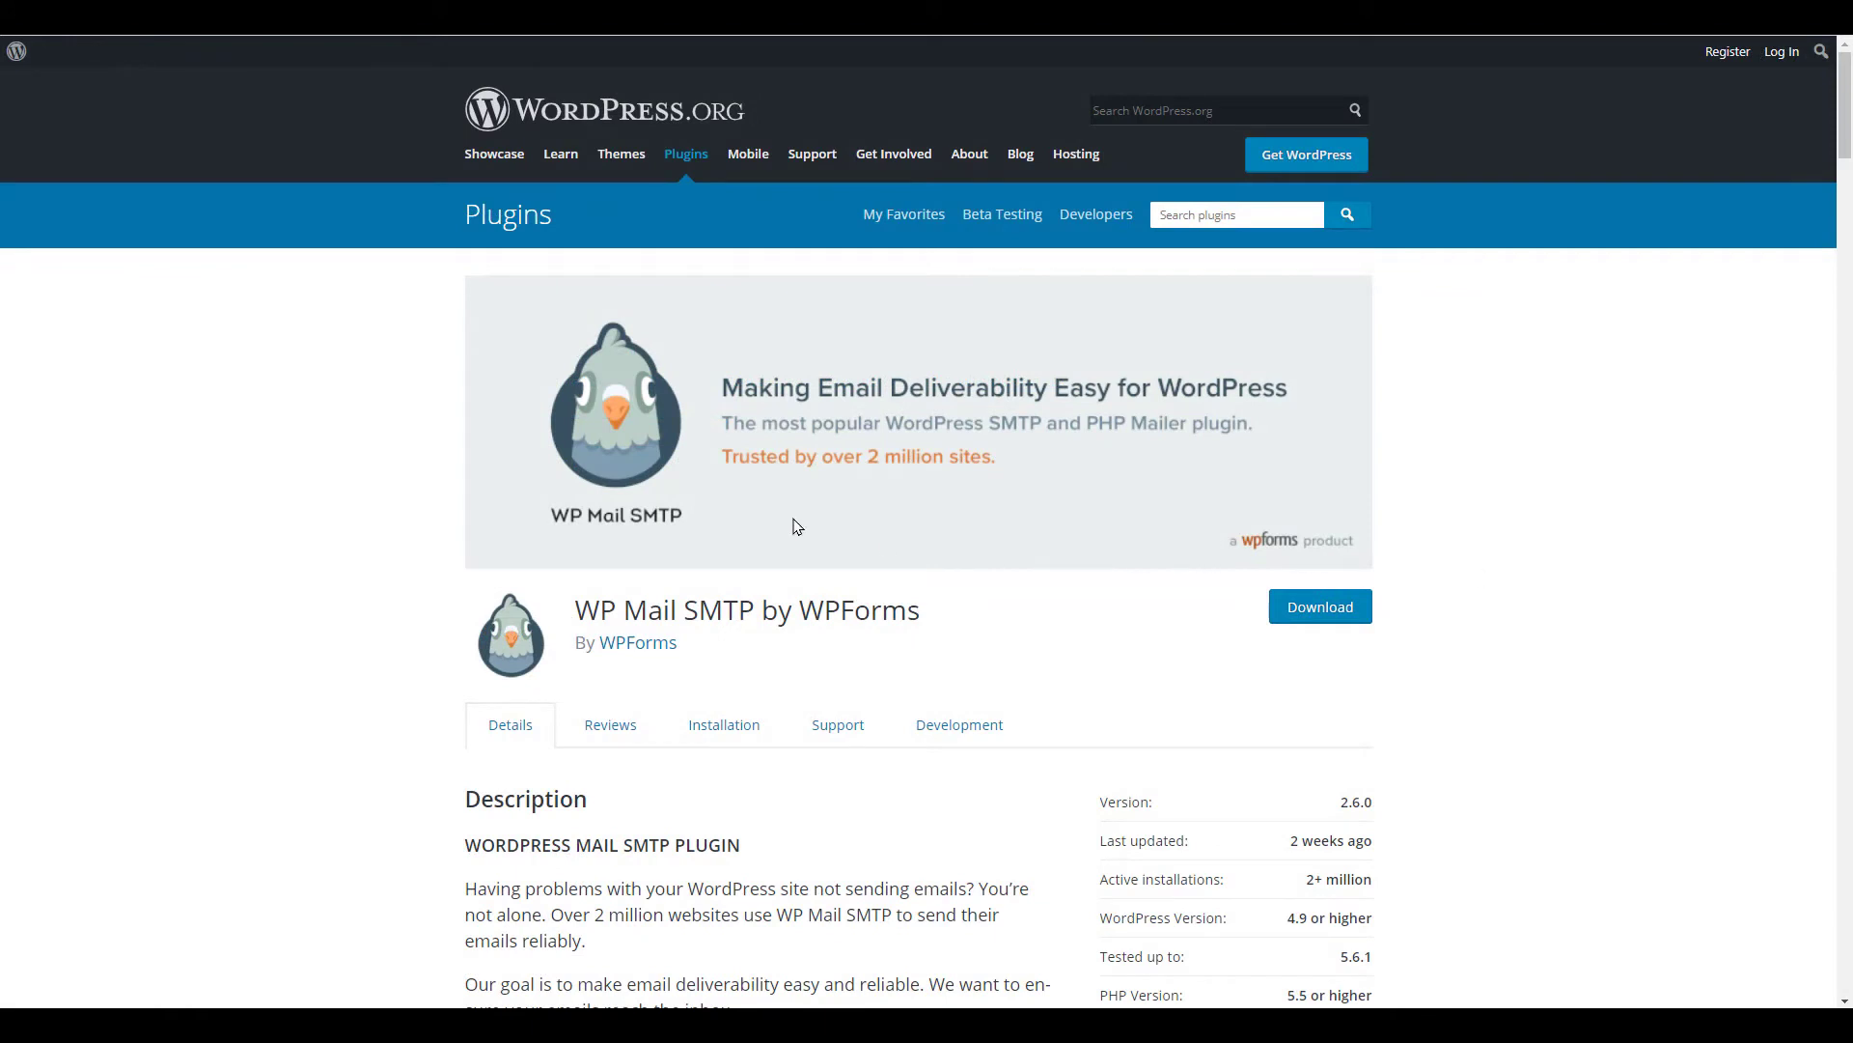
scroll(387, 429, "down", 3)
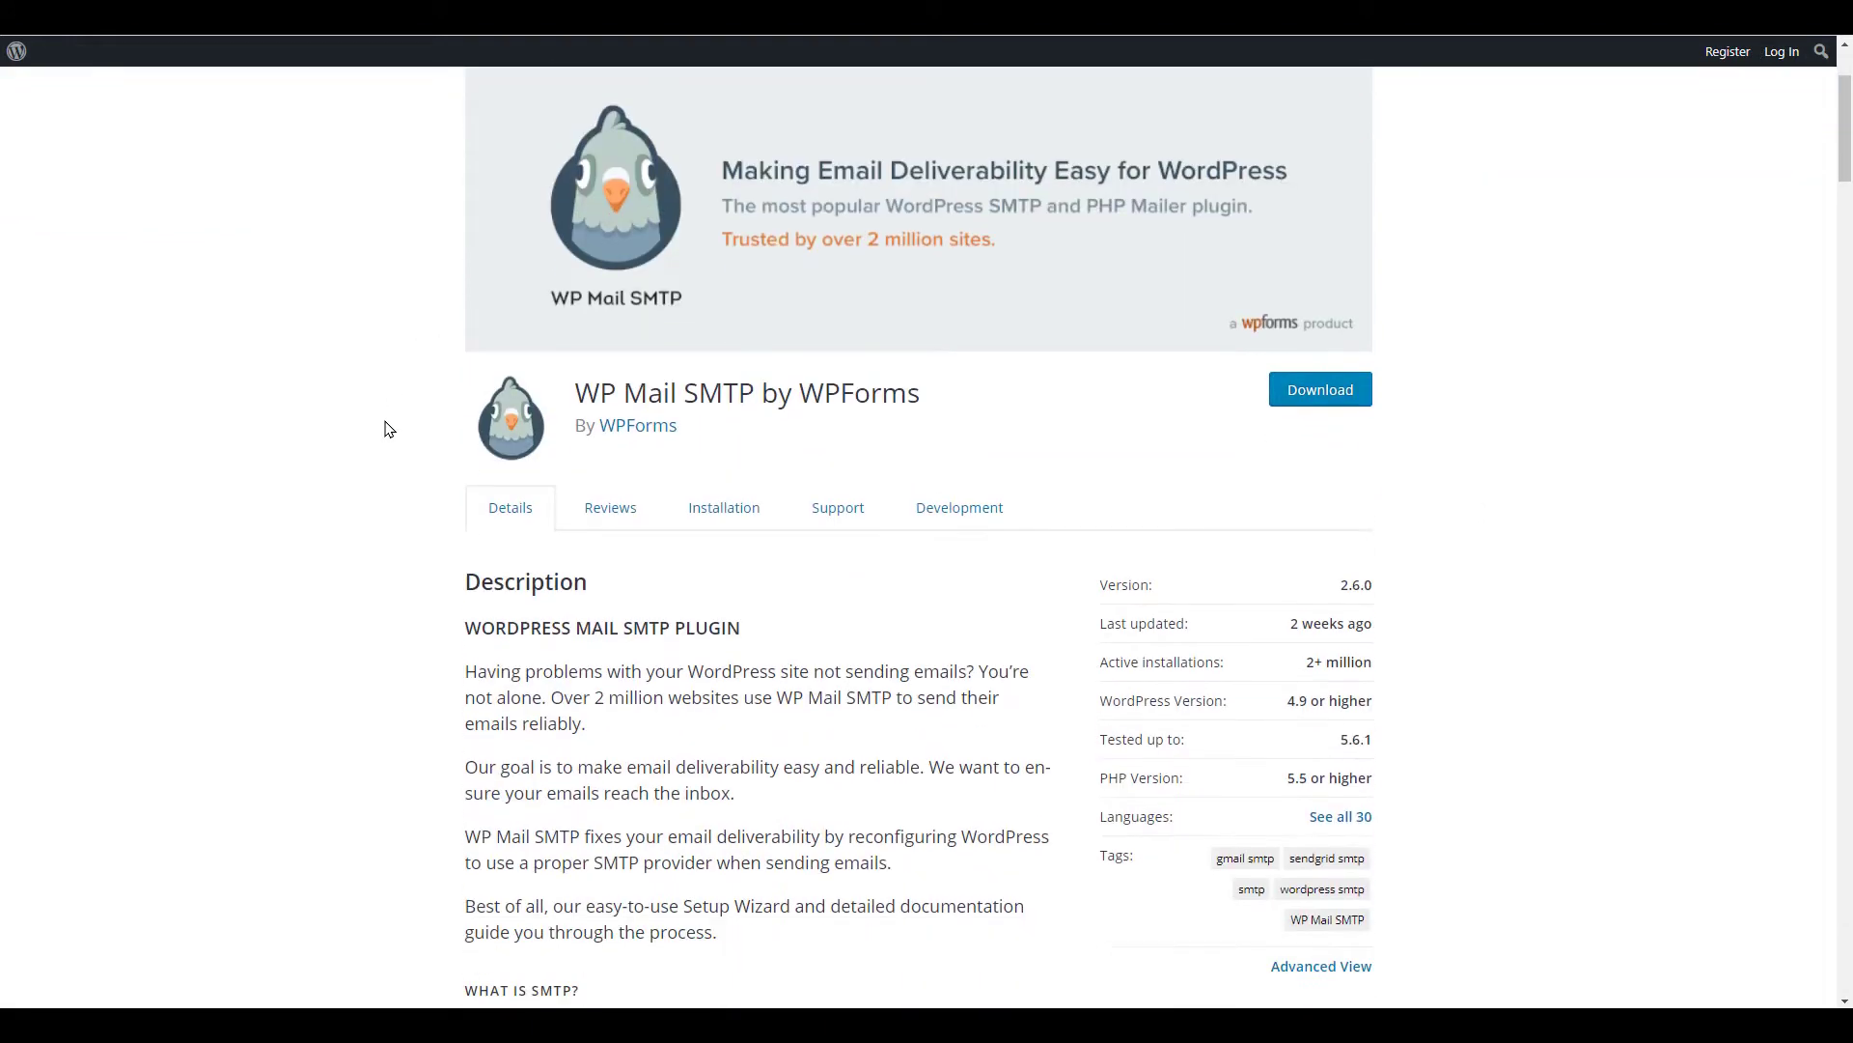
scroll(387, 429, "down", 2)
scroll(387, 429, "down", 1)
scroll(386, 430, "down", 1)
scroll(386, 430, "up", 3)
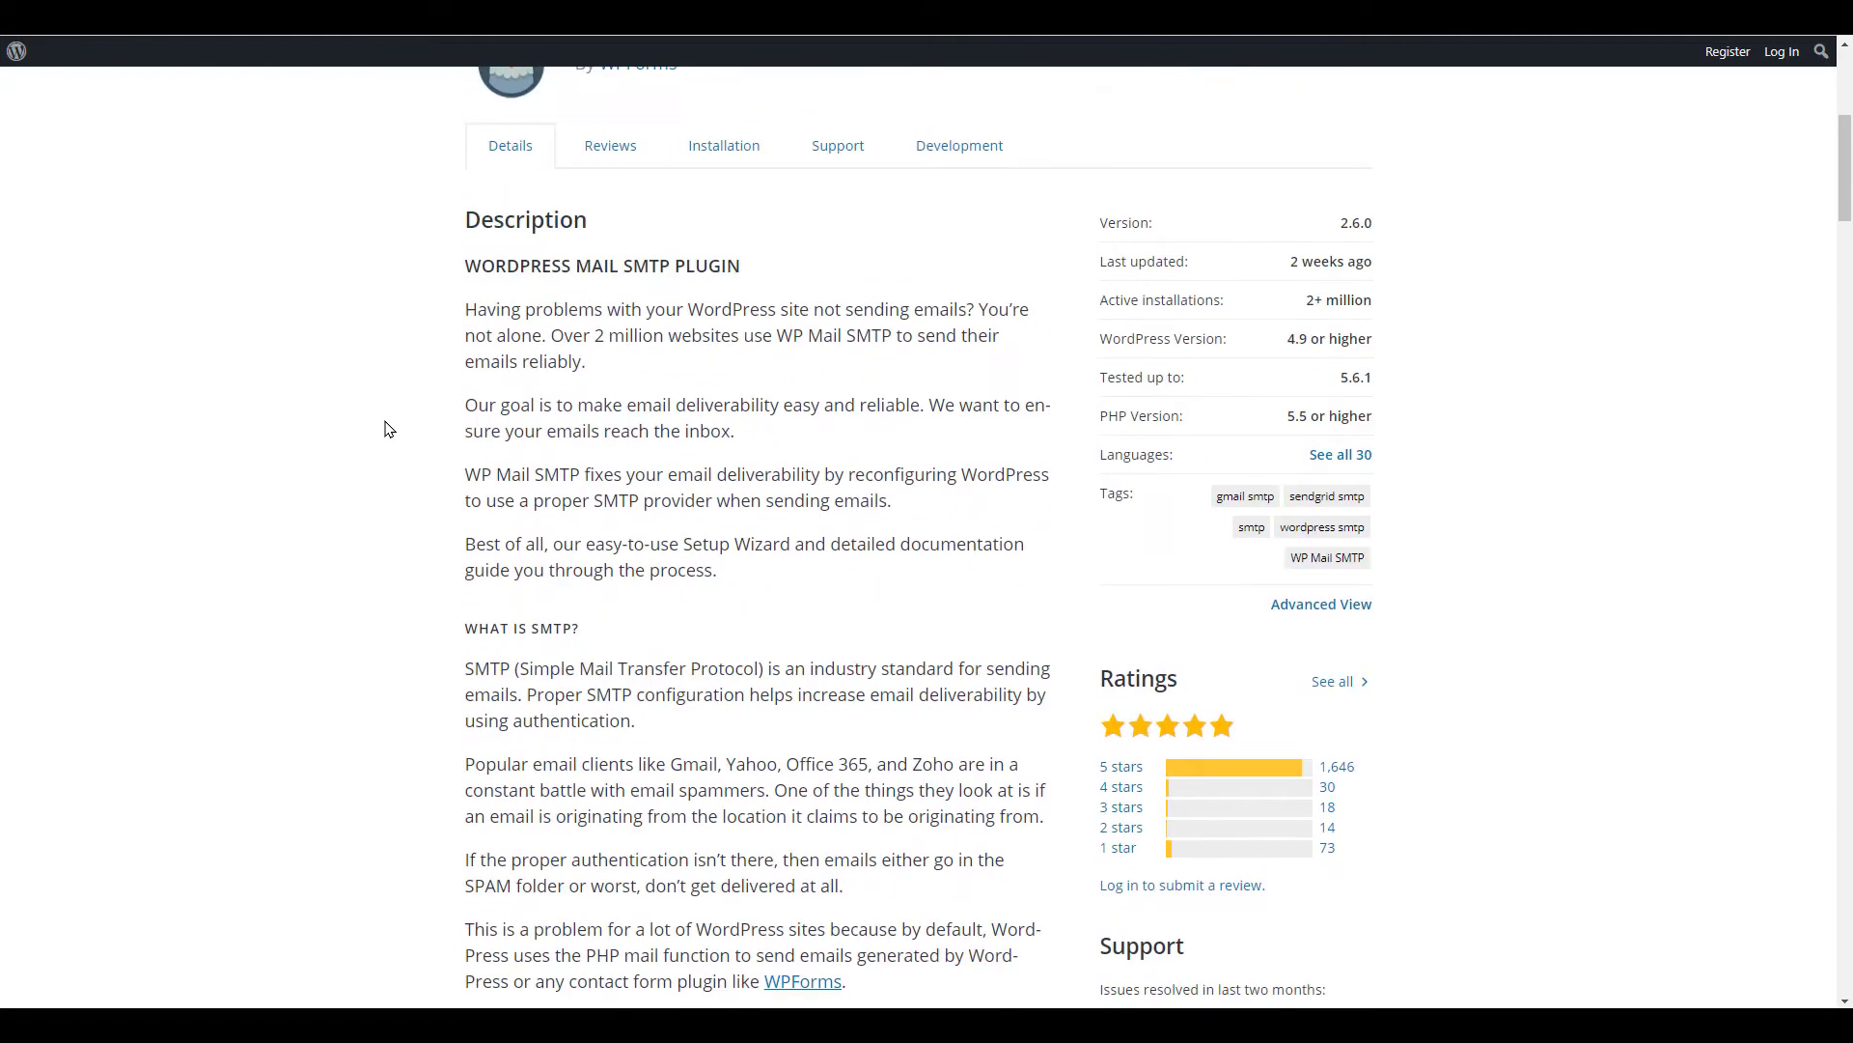
scroll(386, 429, "up", 3)
scroll(387, 428, "up", 2)
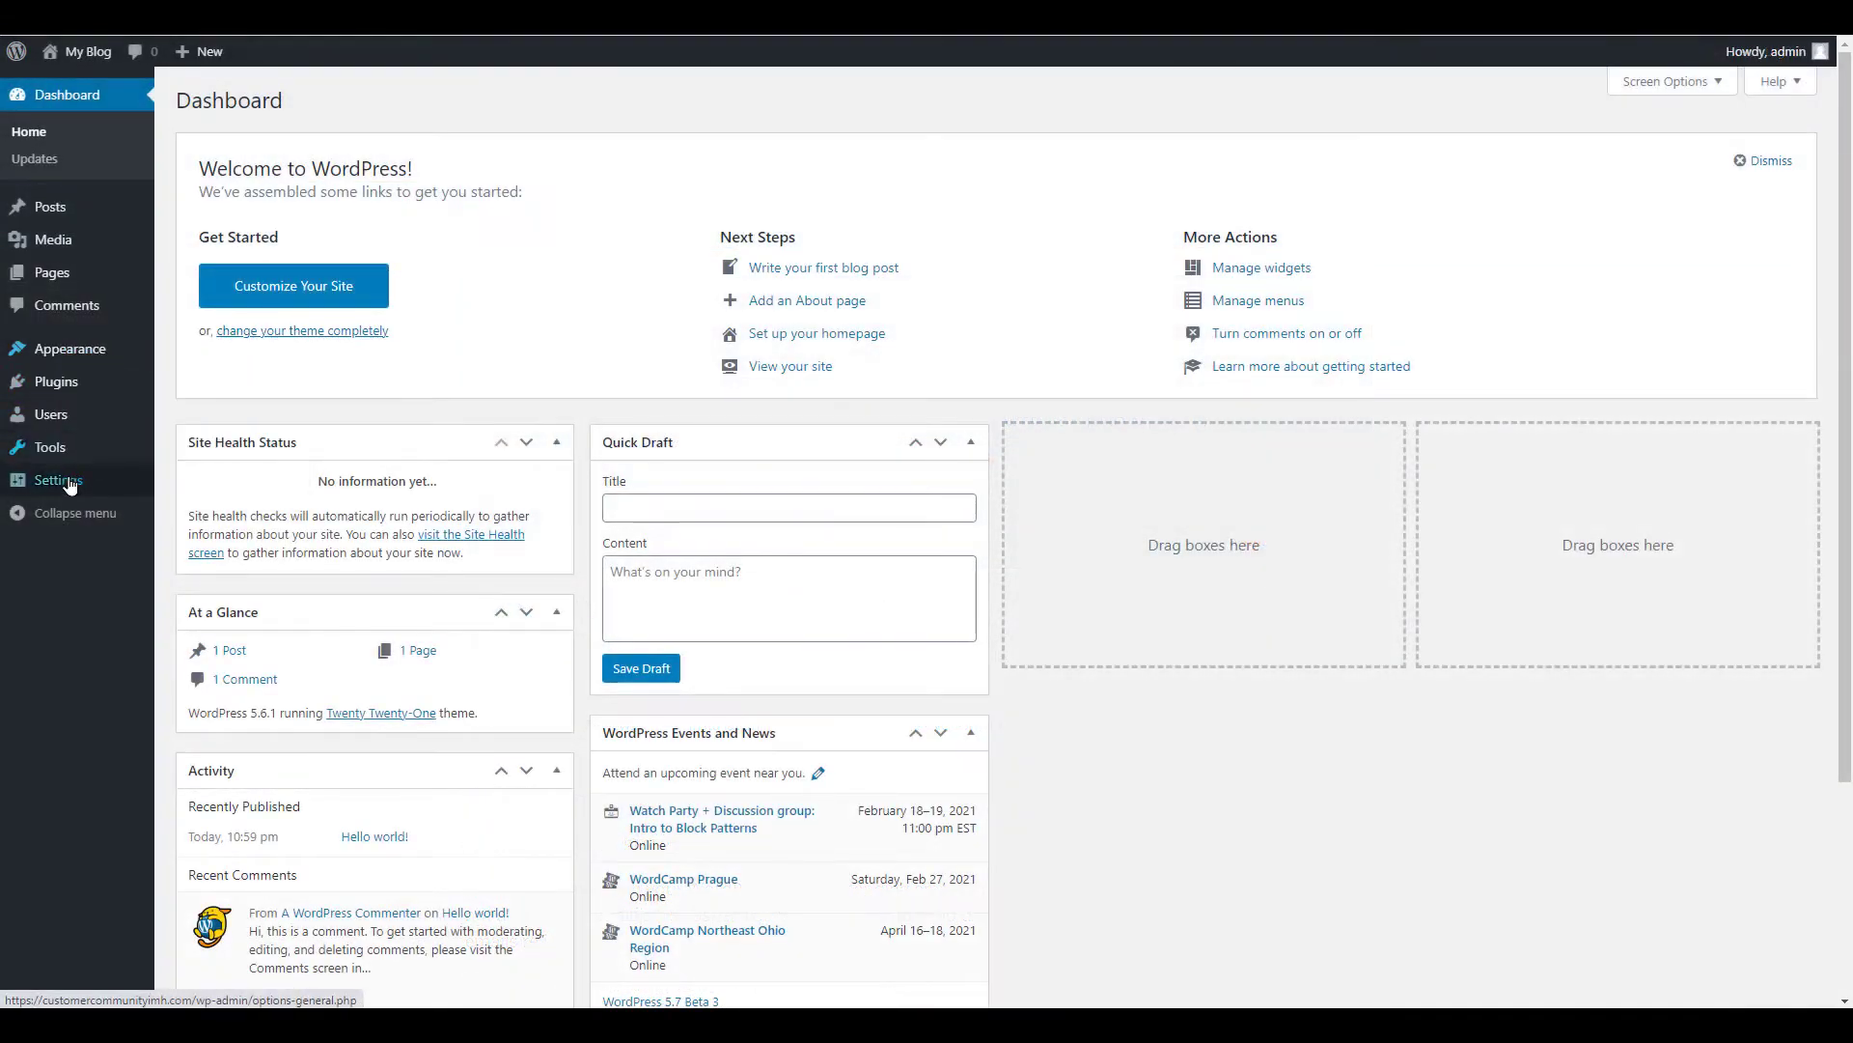
Save permalinks as Plain, then switch back to Day and name and save again
left_click(68, 484)
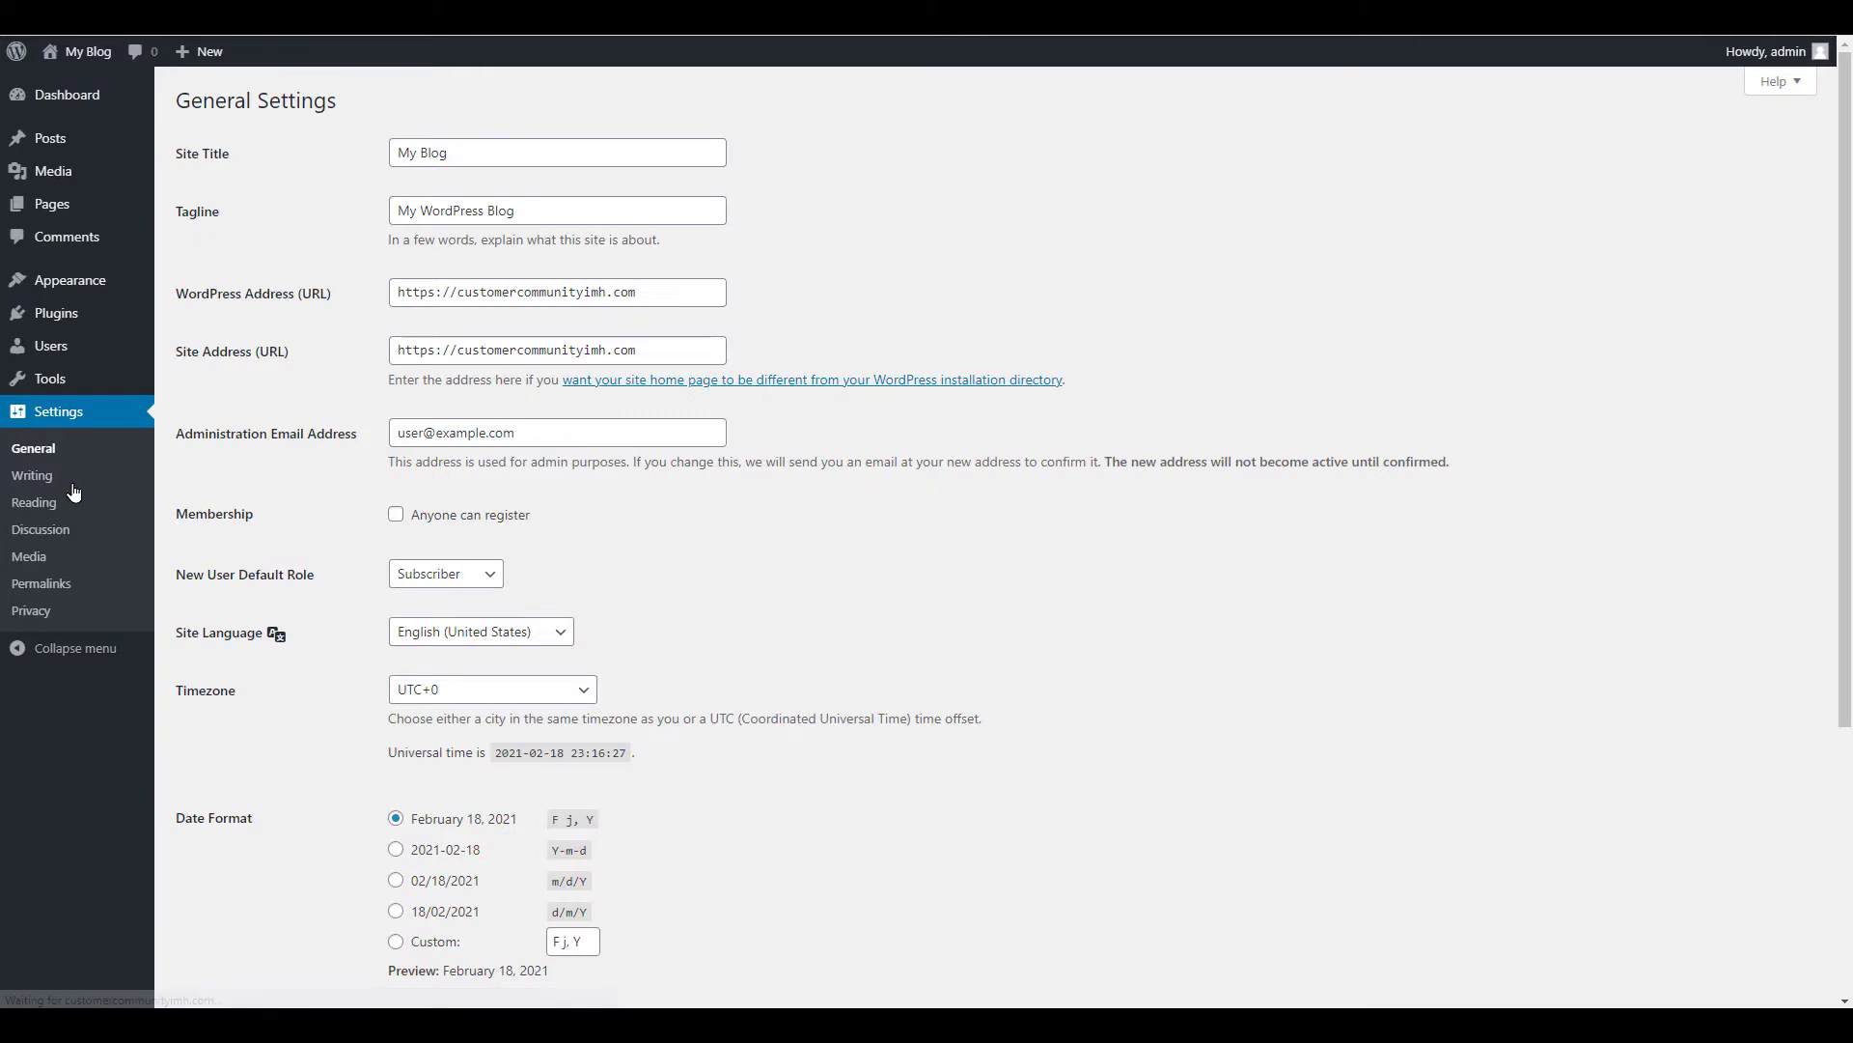
left_click(38, 585)
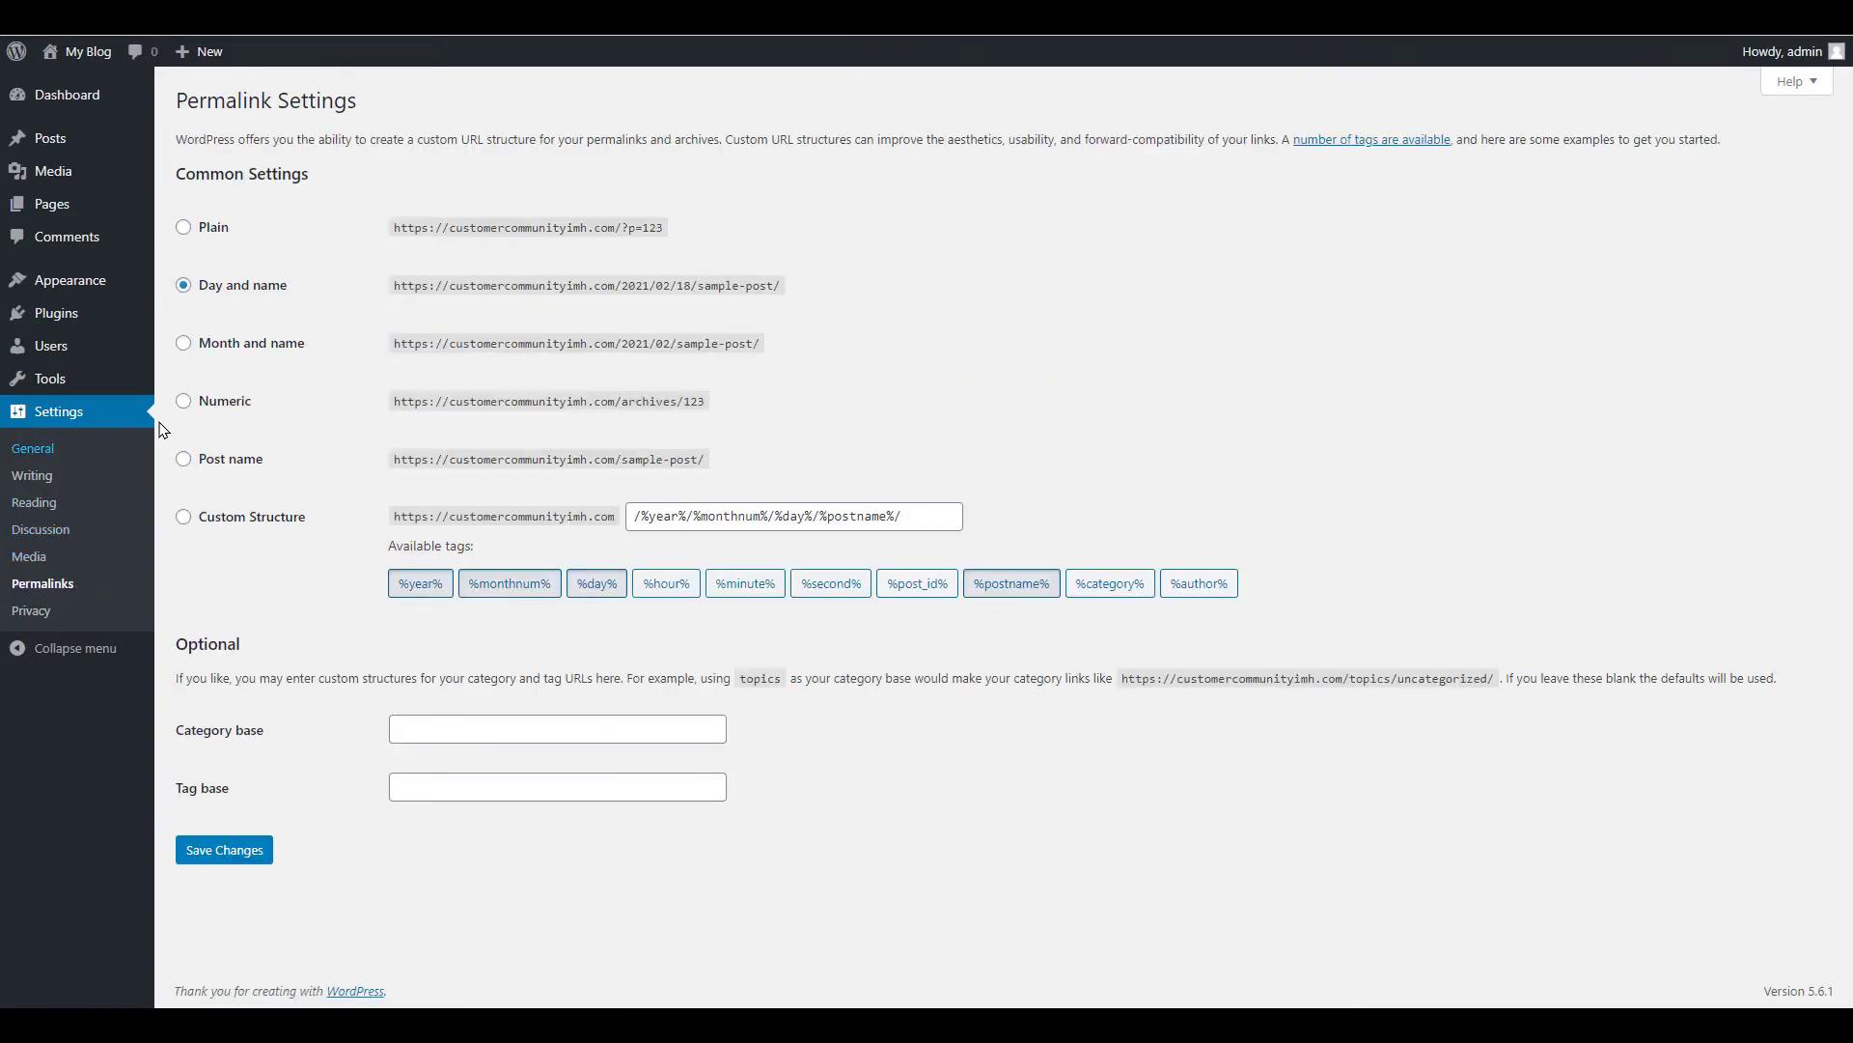
left_click(182, 228)
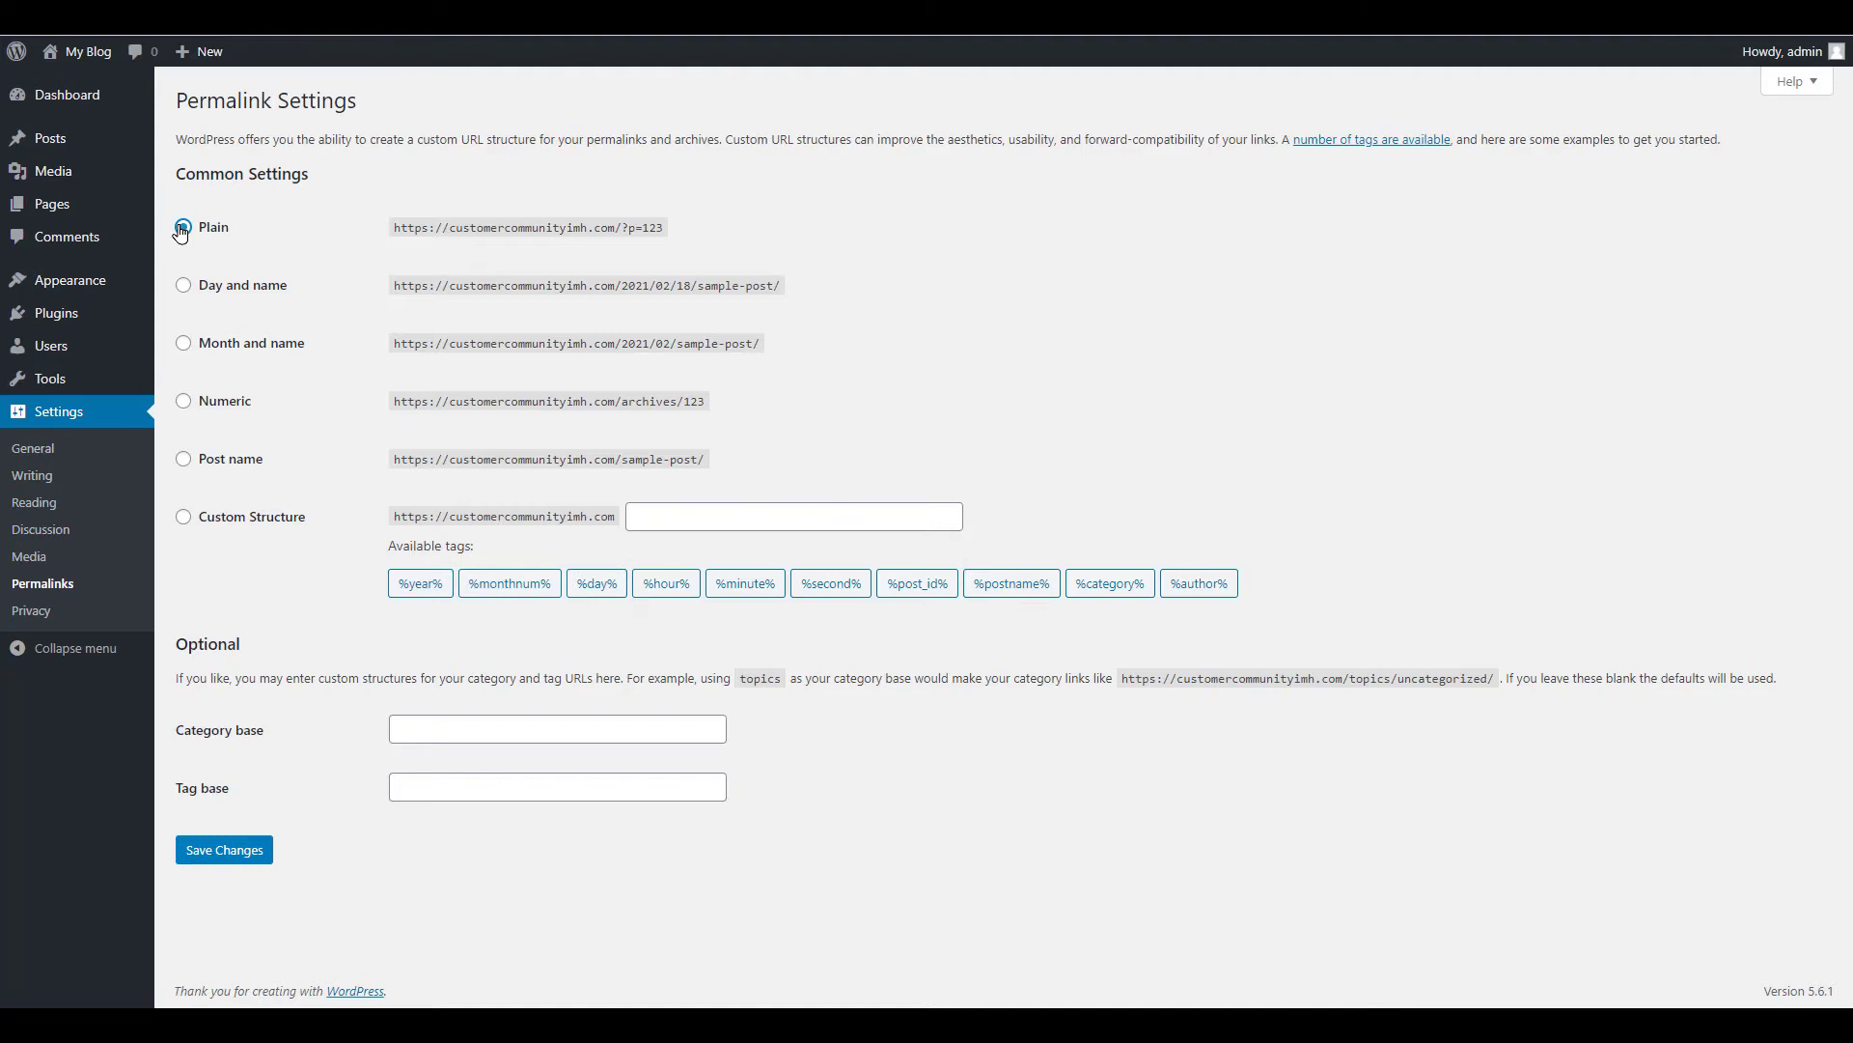
left_click(253, 849)
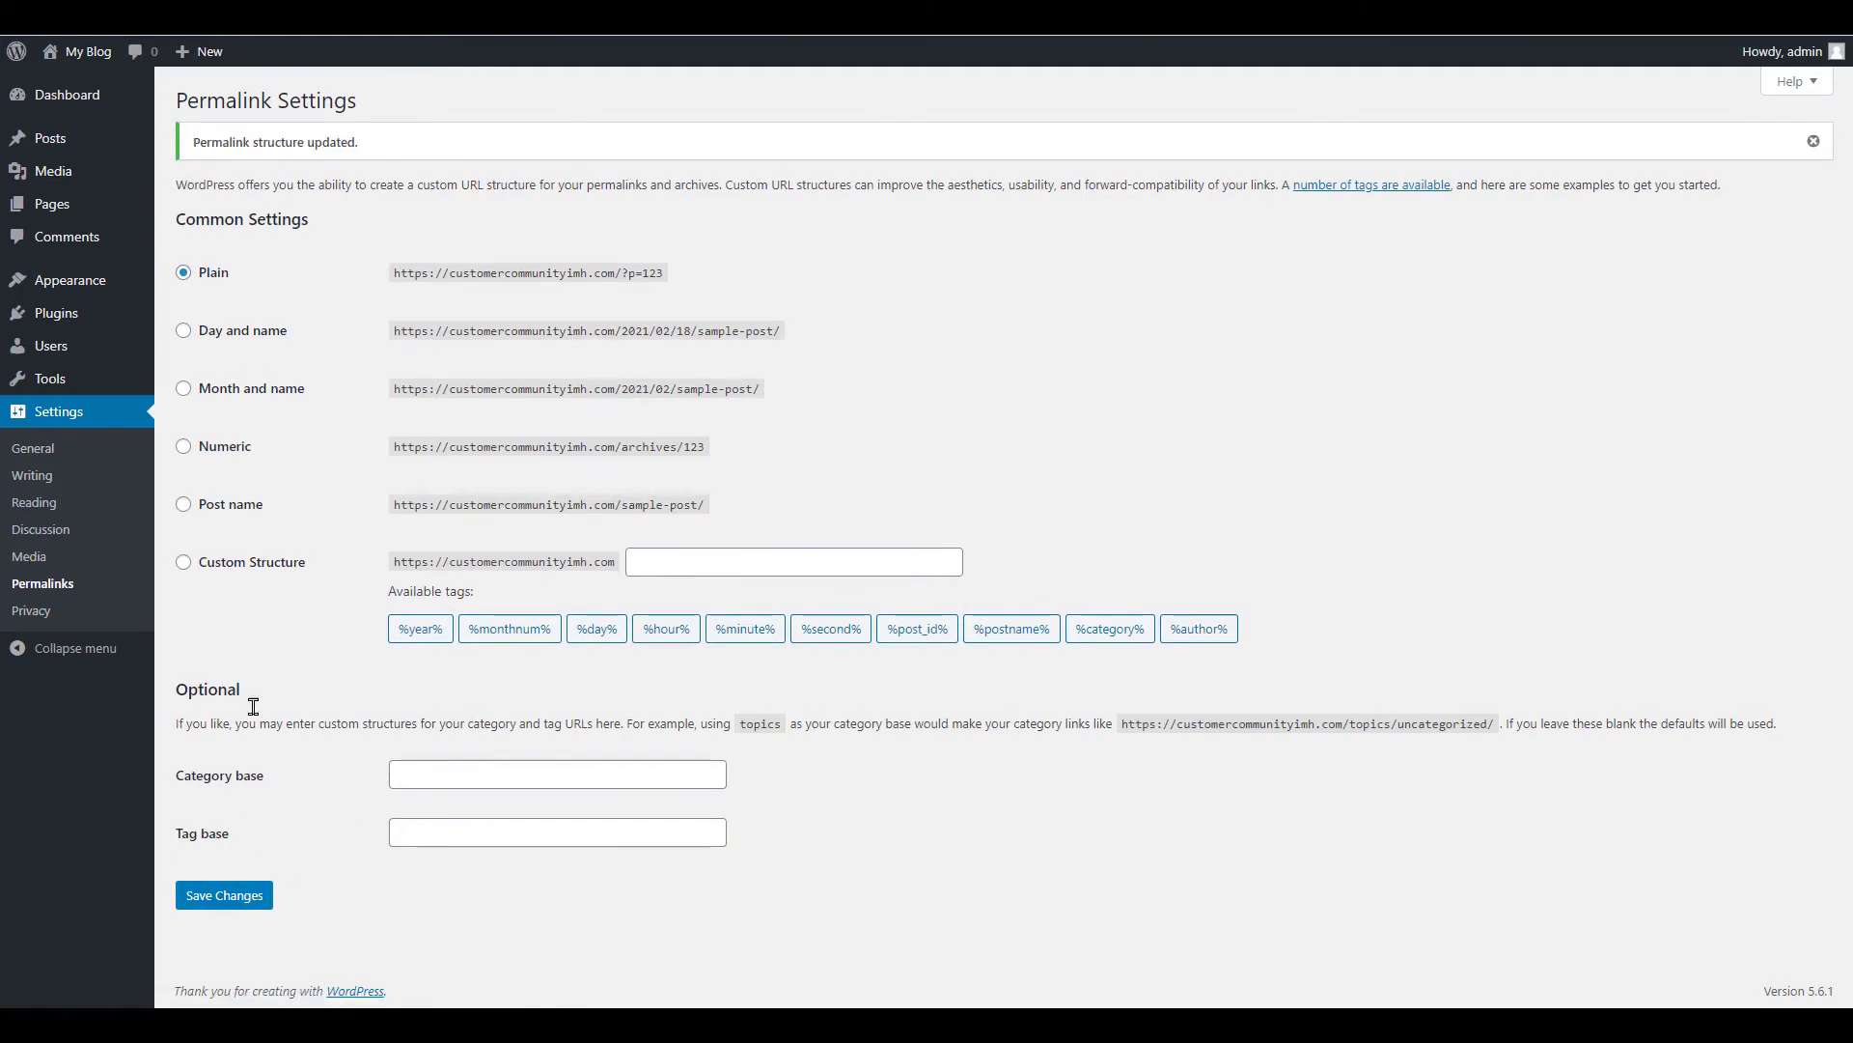
left_click(183, 330)
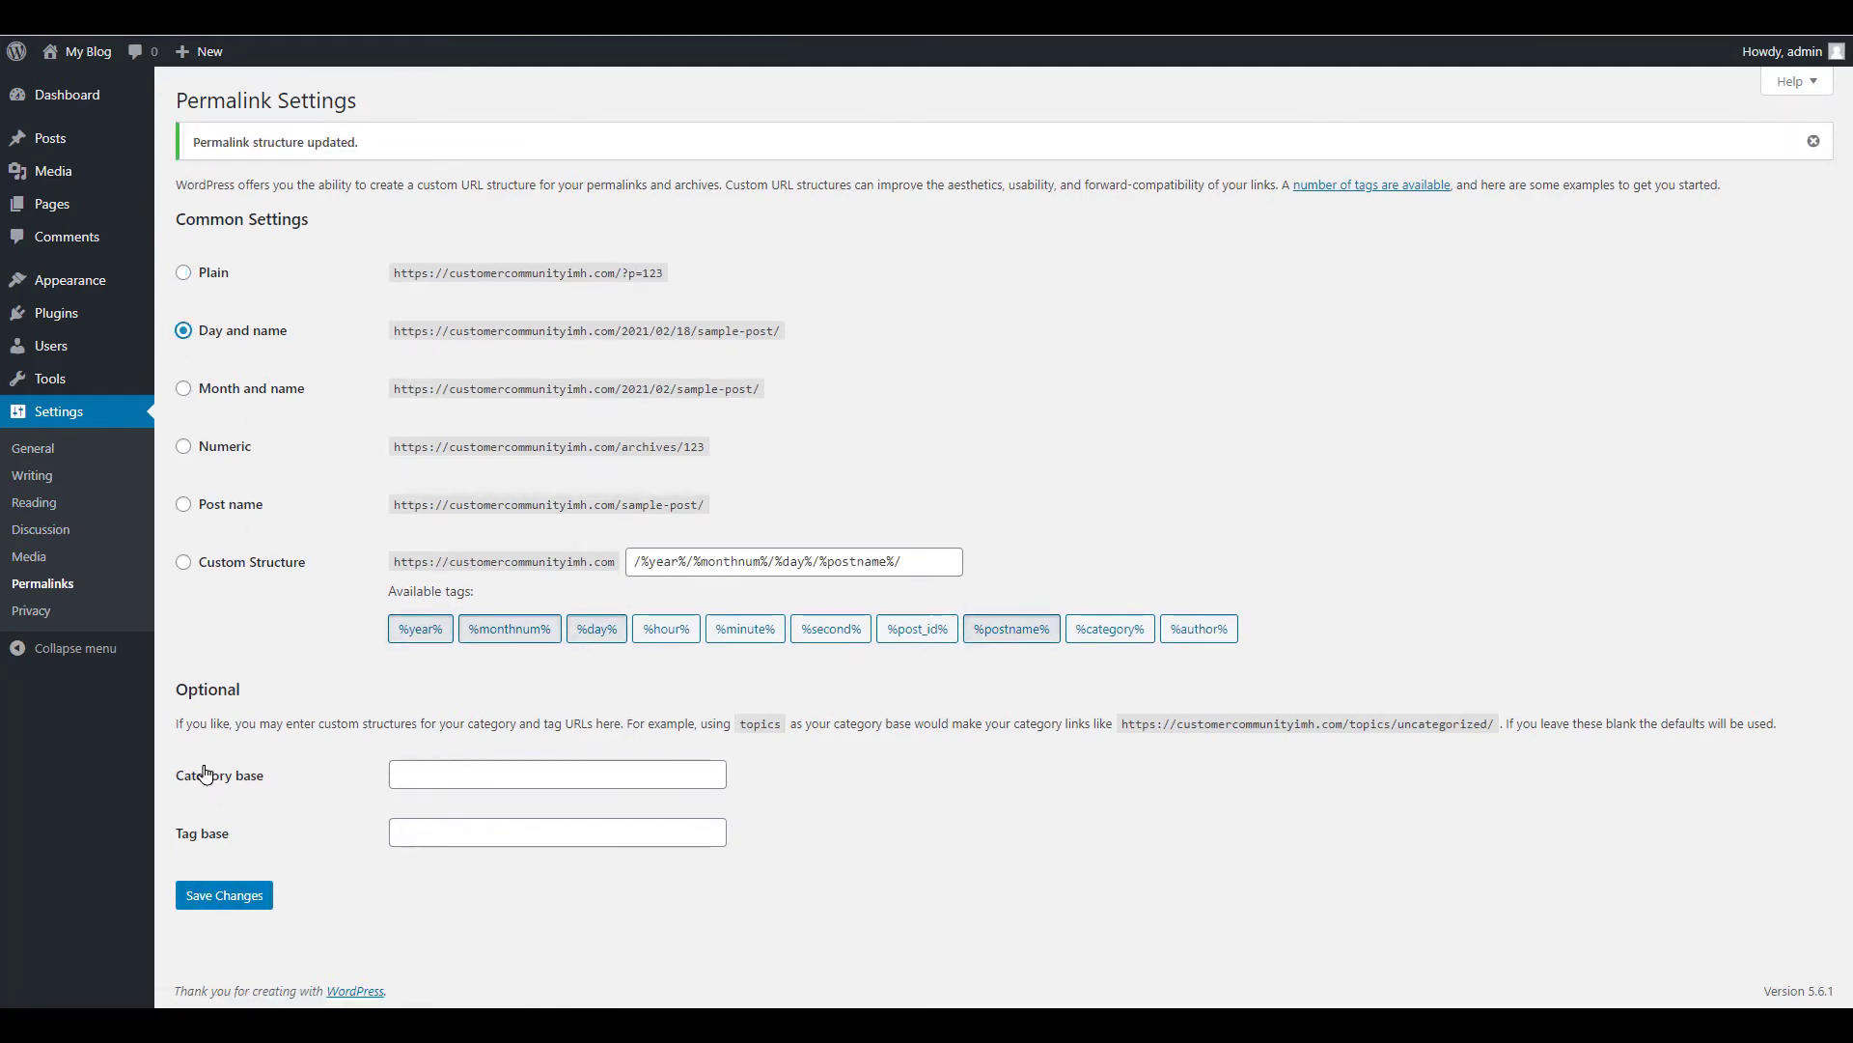
left_click(225, 895)
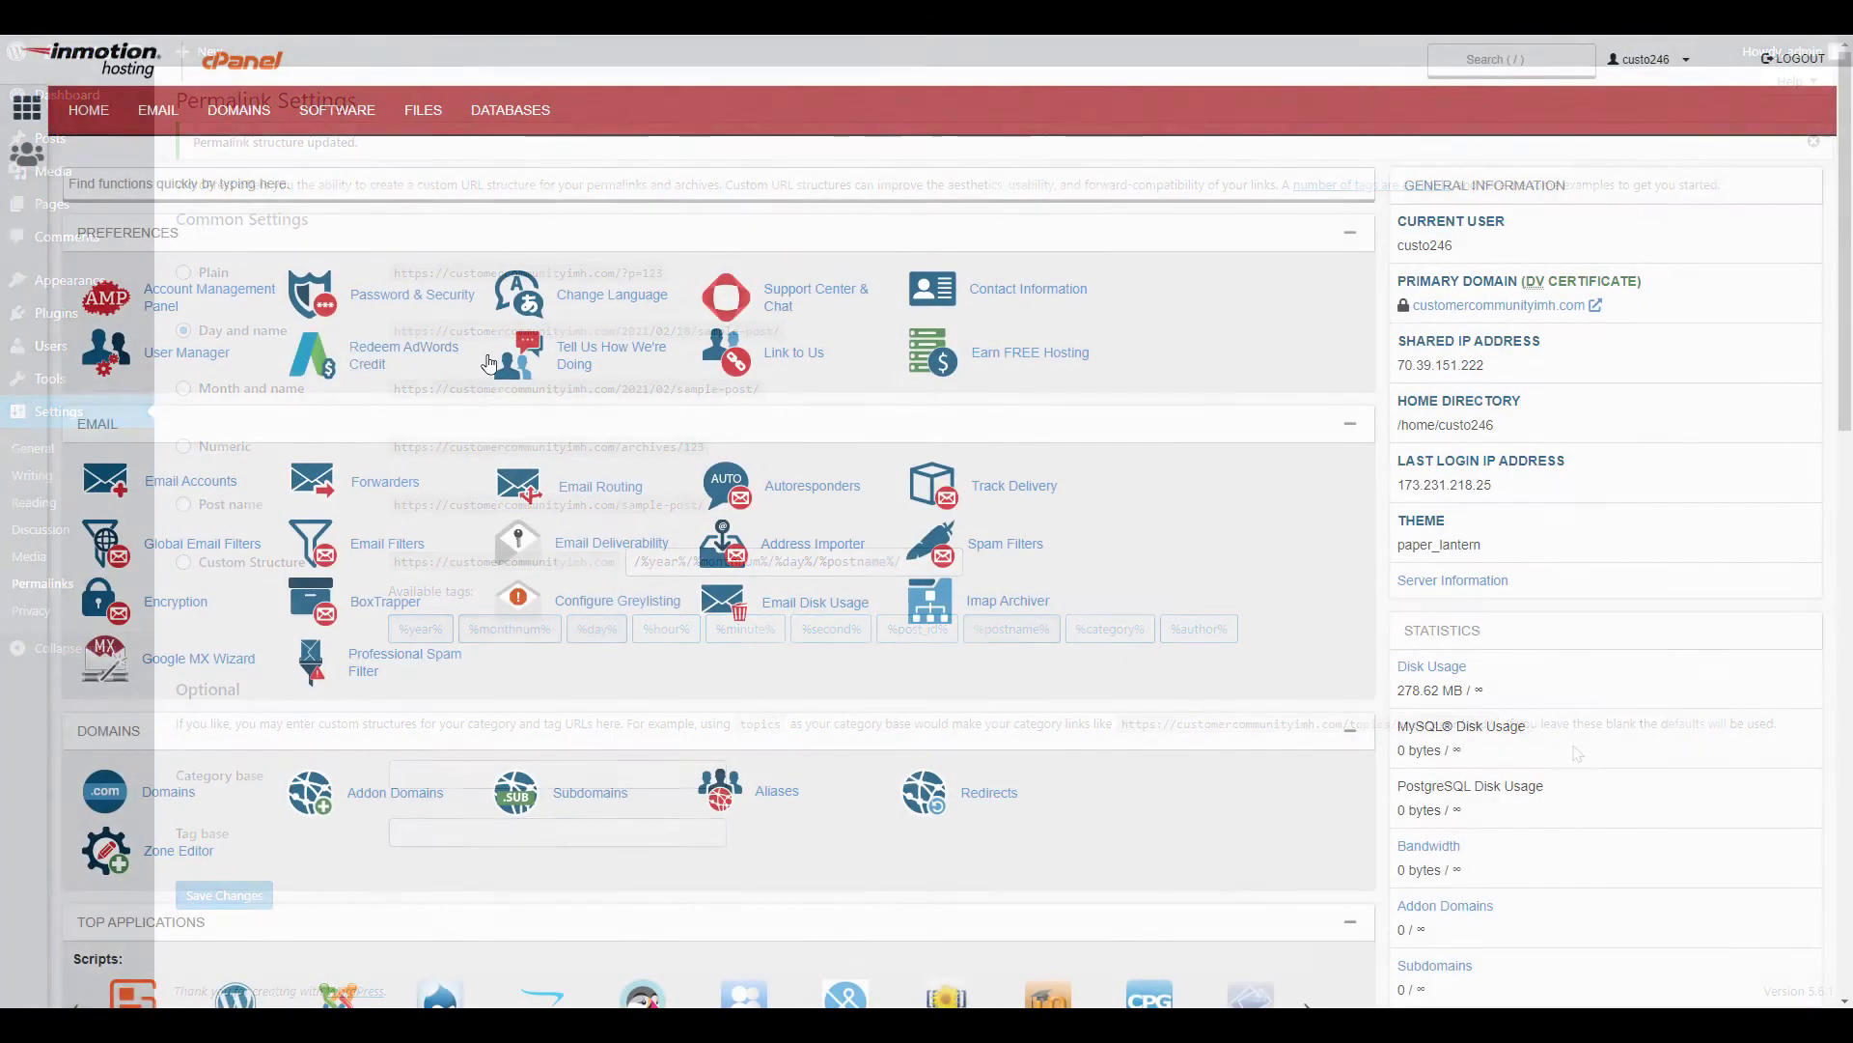
scroll(406, 426, "down", 3)
scroll(288, 557, "down", 5)
scroll(199, 595, "down", 2)
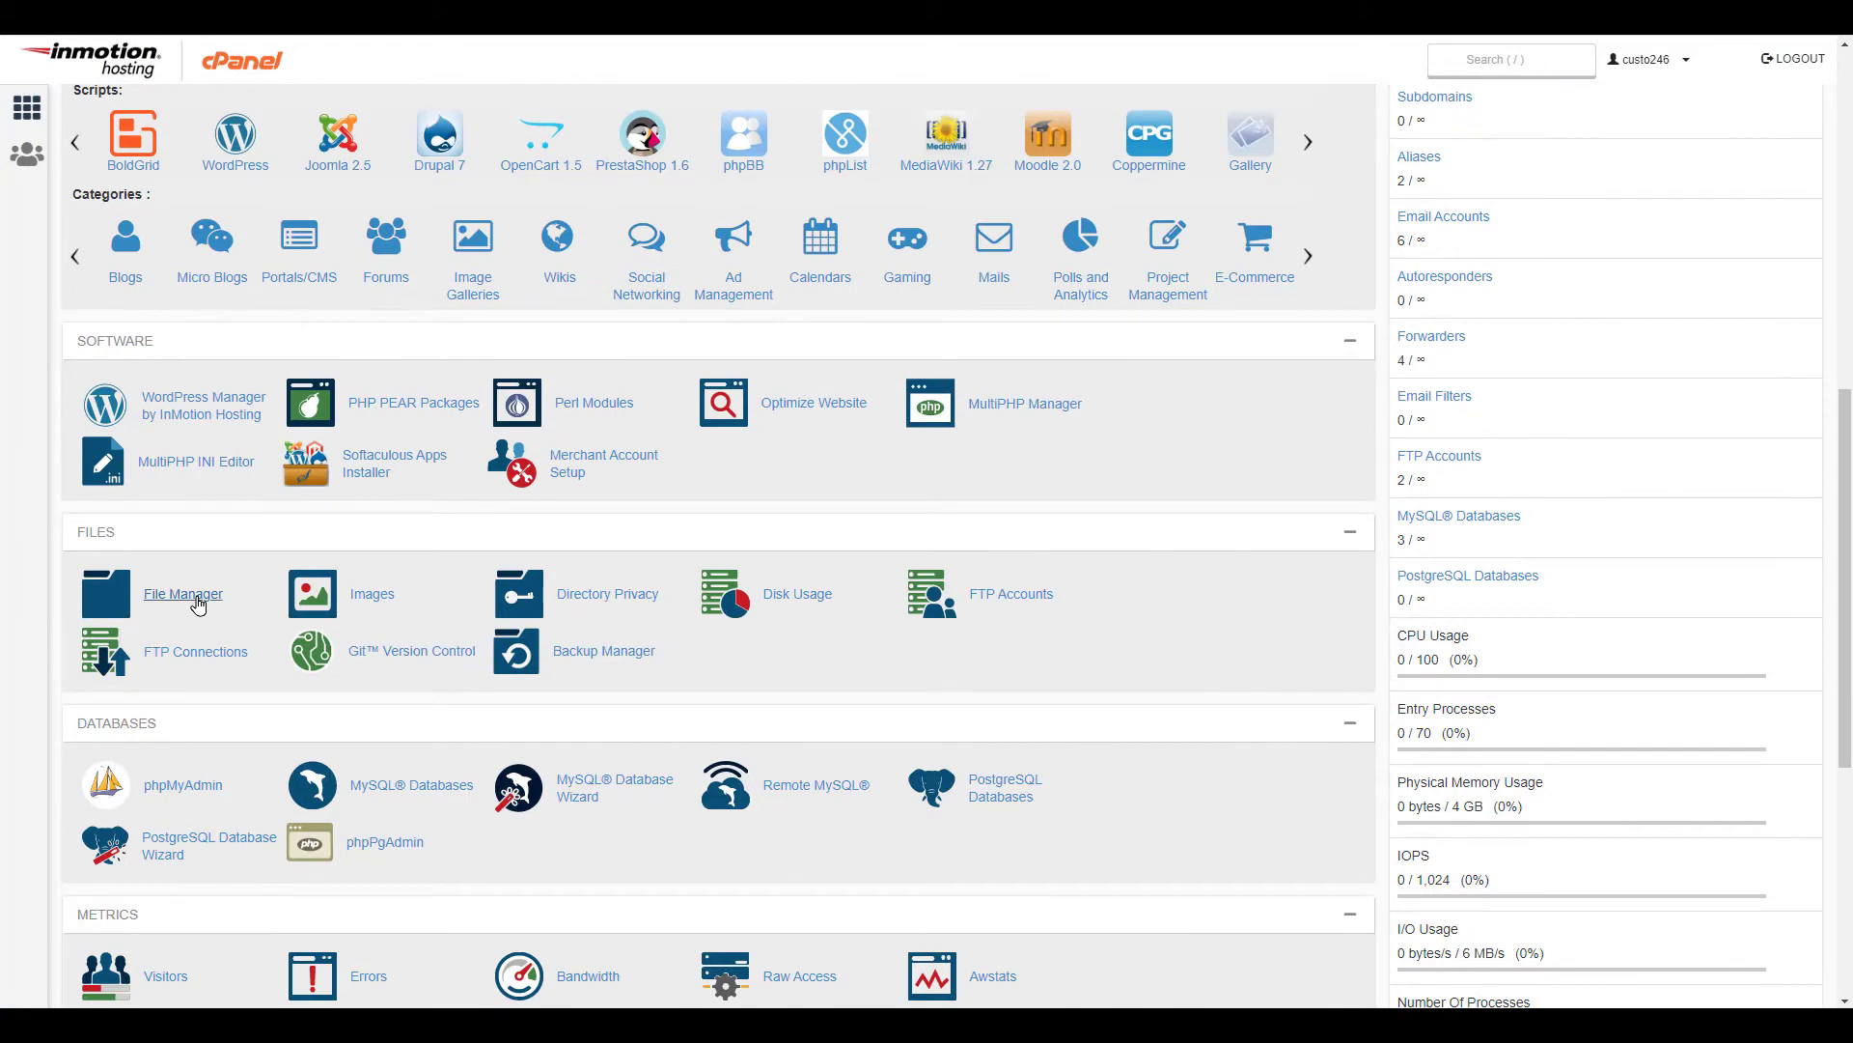
Open public_html's .htaccess in the File Manager code editor to review its rewrite rules
left_click(199, 595)
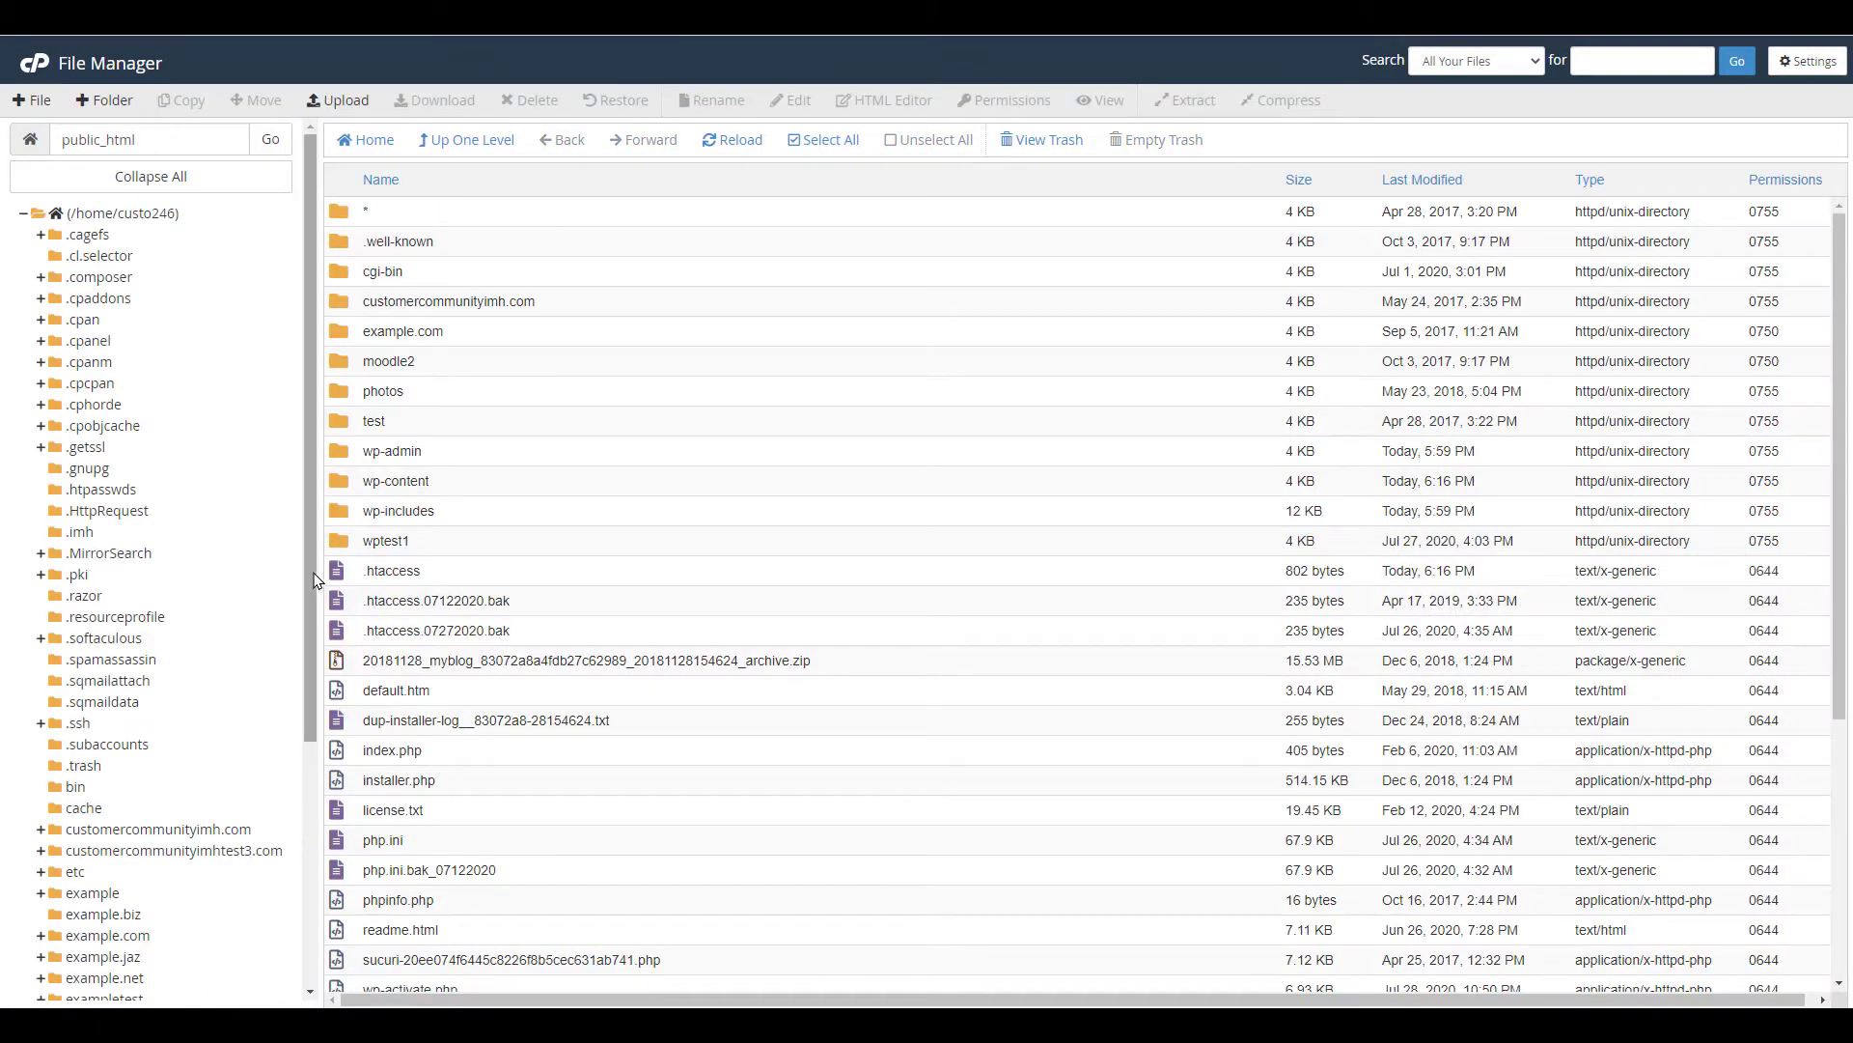
left_click(356, 571)
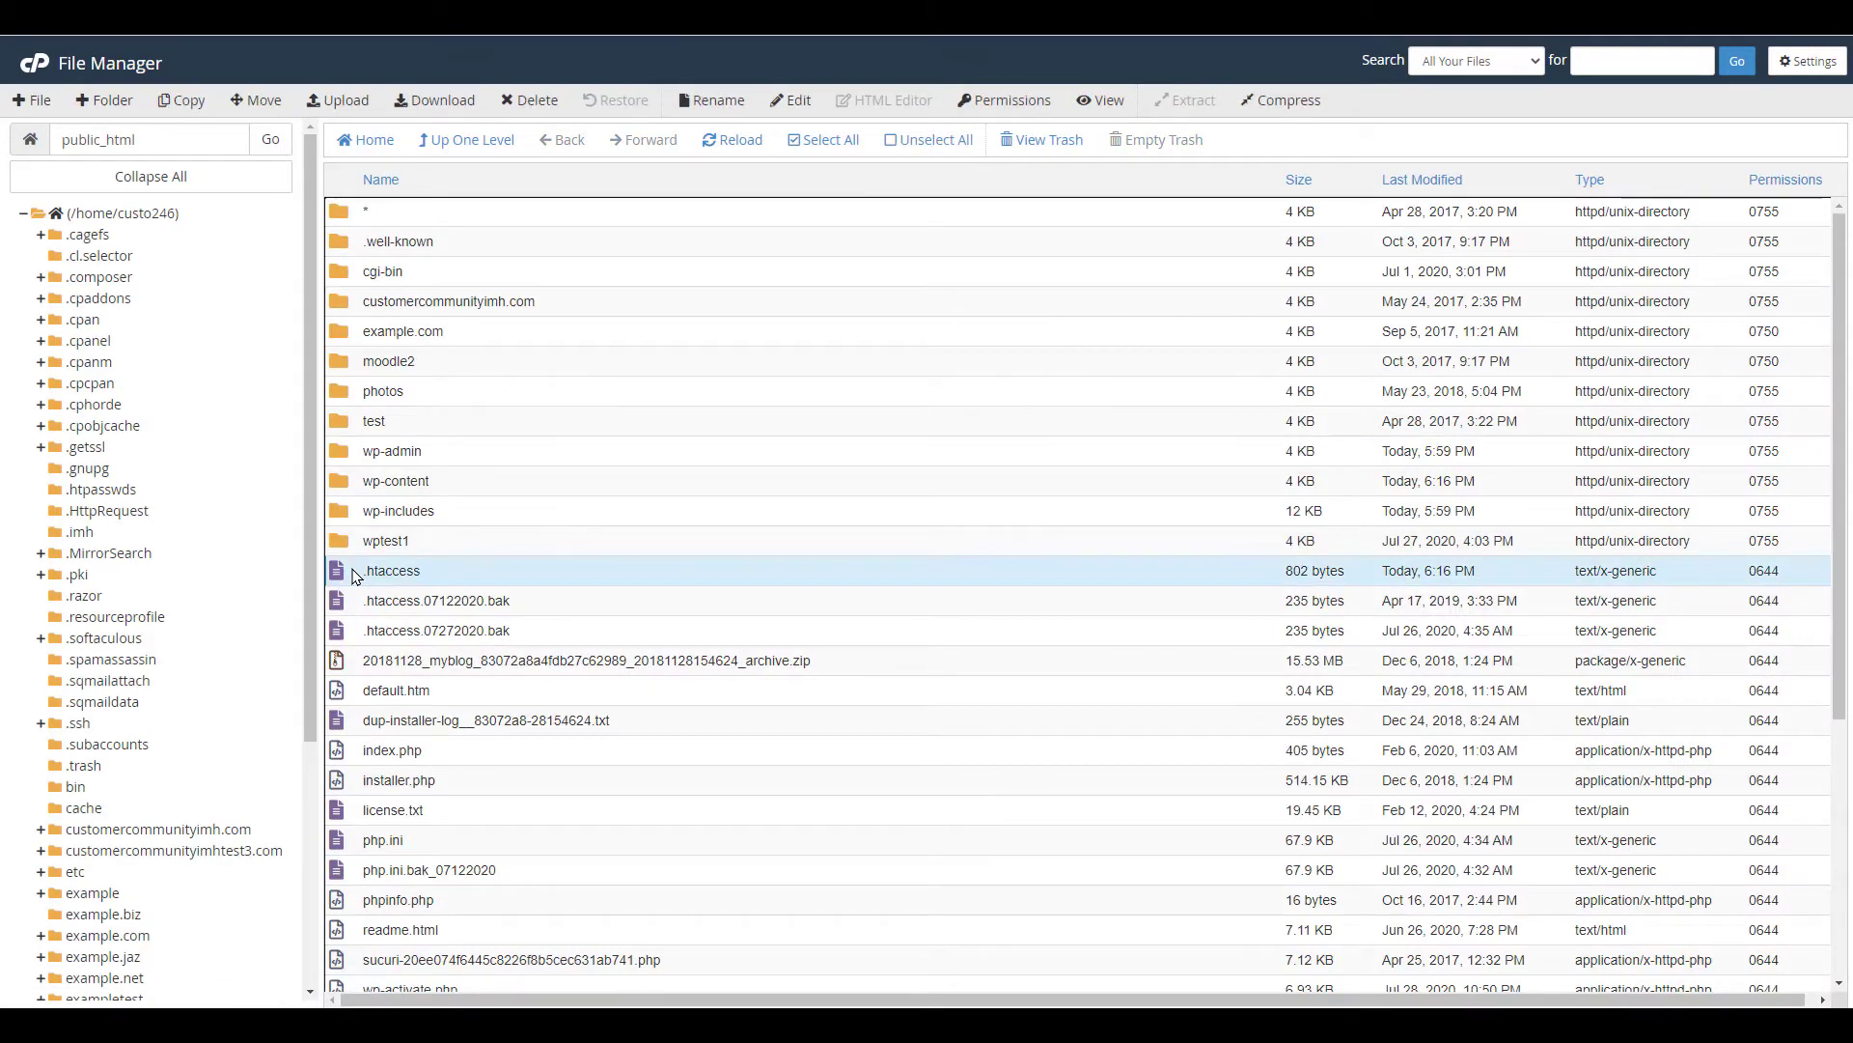
right_click(355, 572)
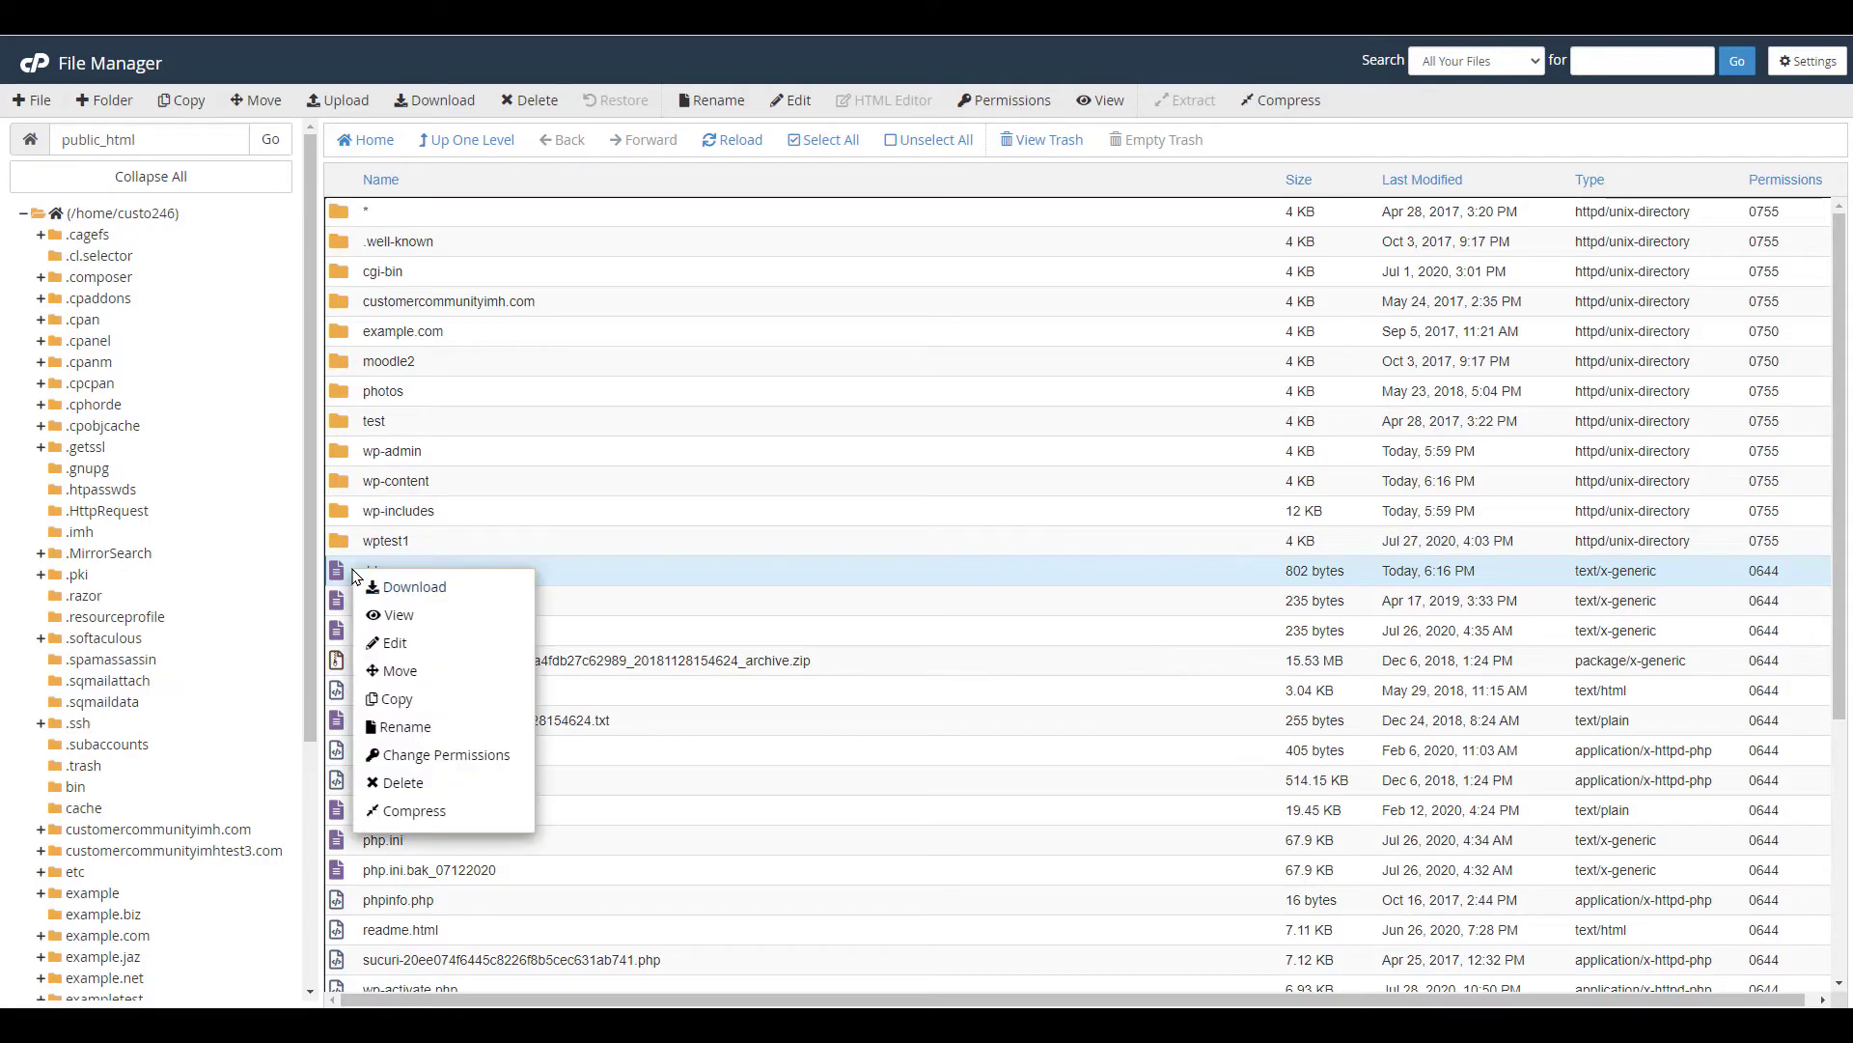
left_click(388, 620)
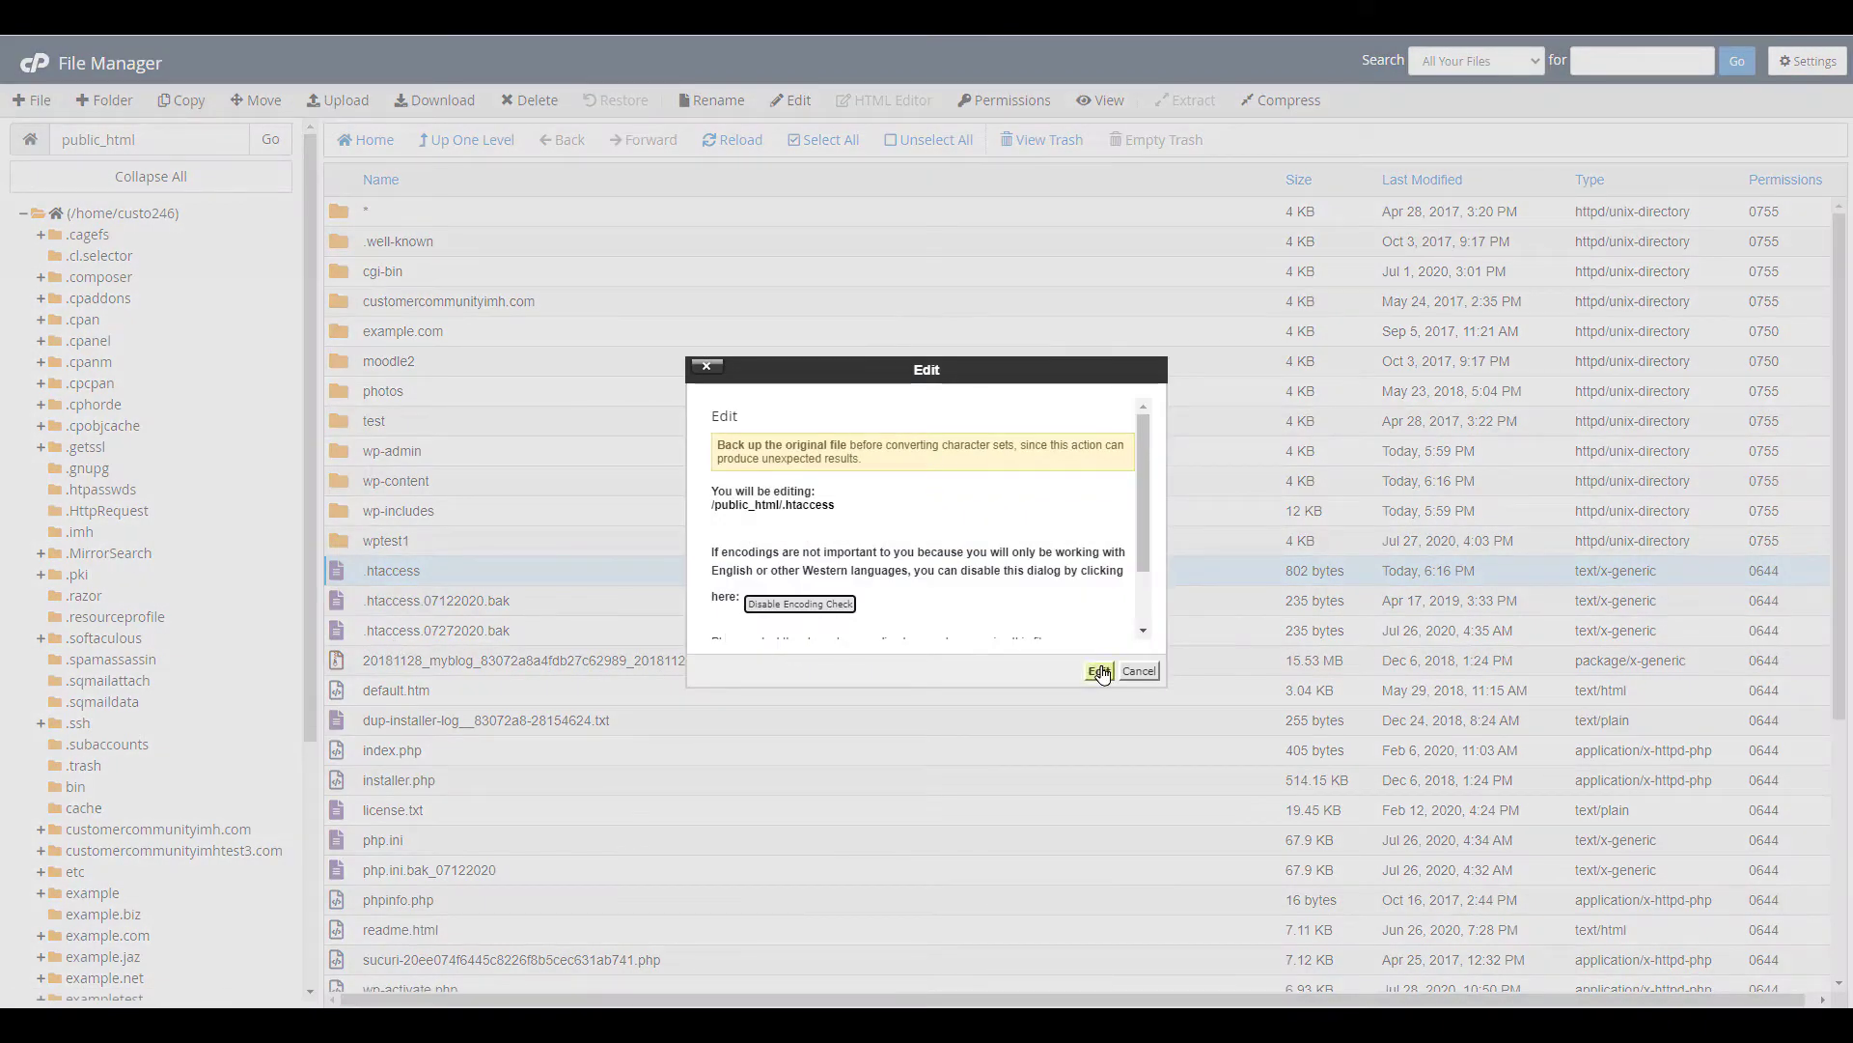
left_click(1106, 670)
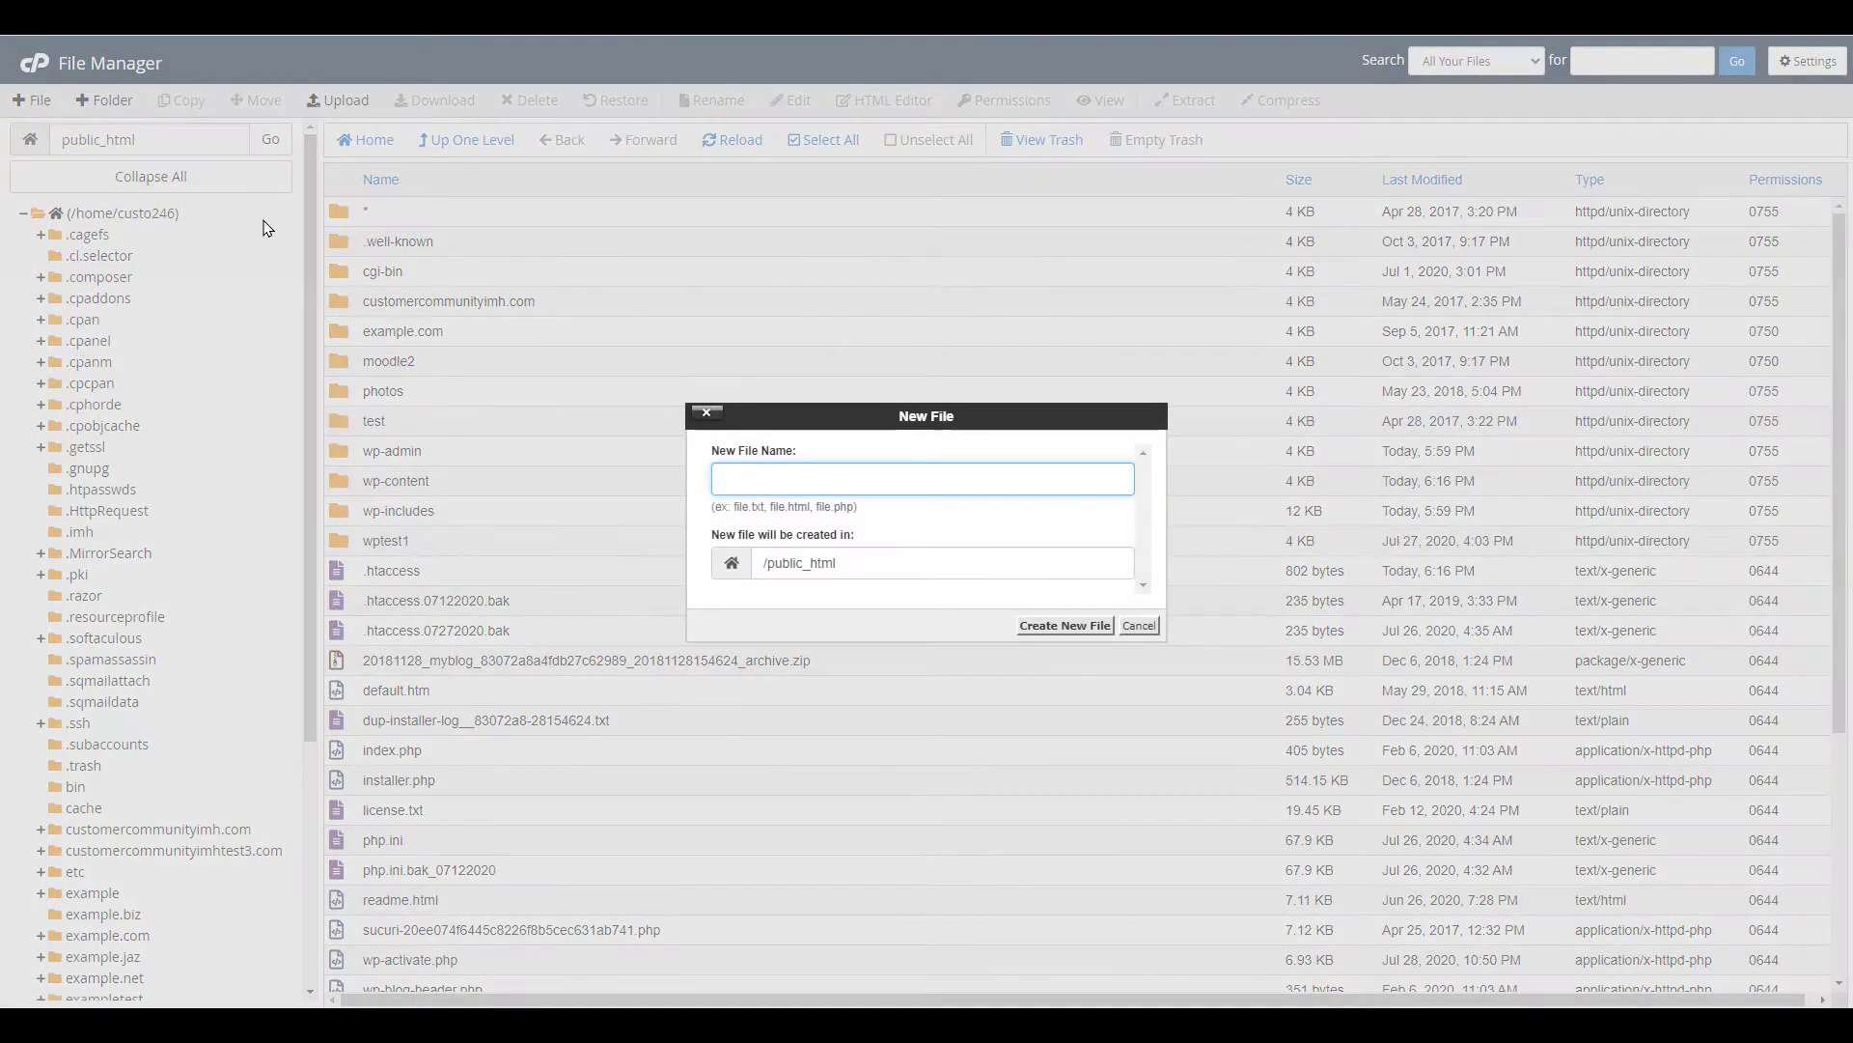
type("phpinfo.php")
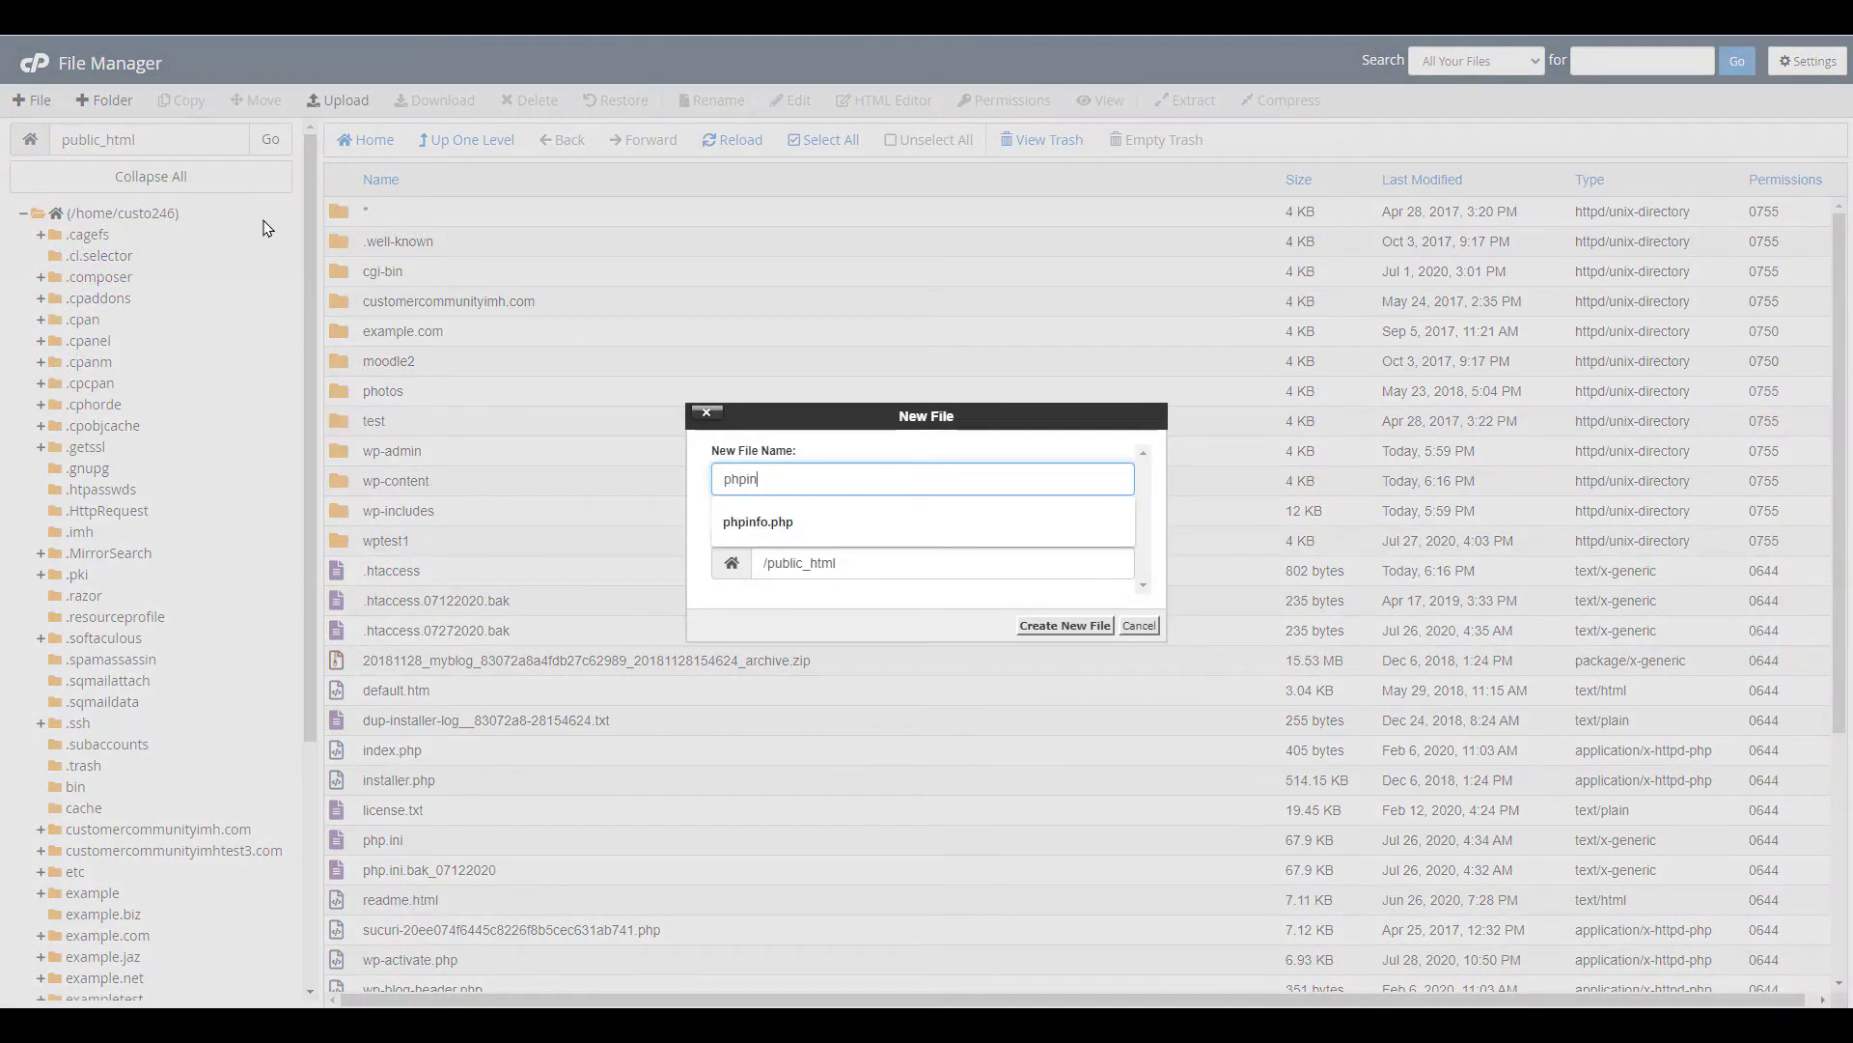
Create phpinfo.php in public_html and bring it into the code editor to add the phpinfo() call
left_click(1064, 625)
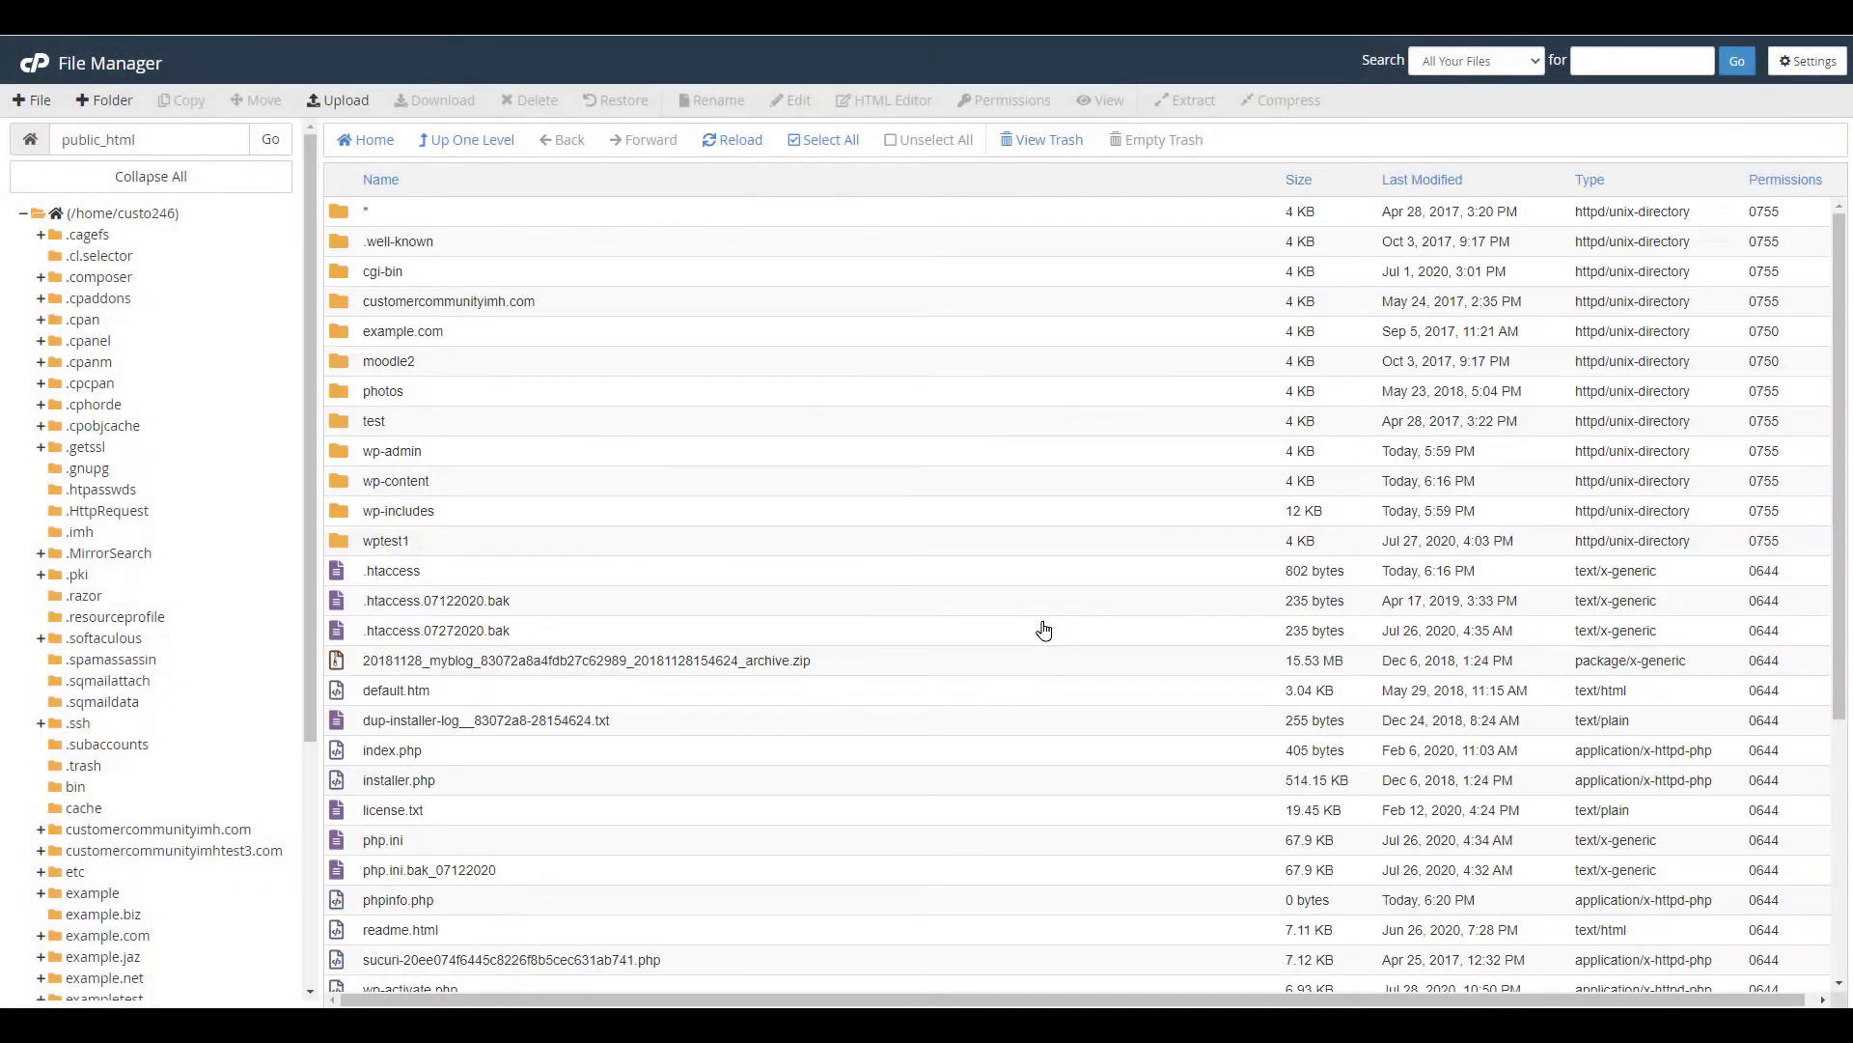
right_click(405, 900)
left_click(465, 820)
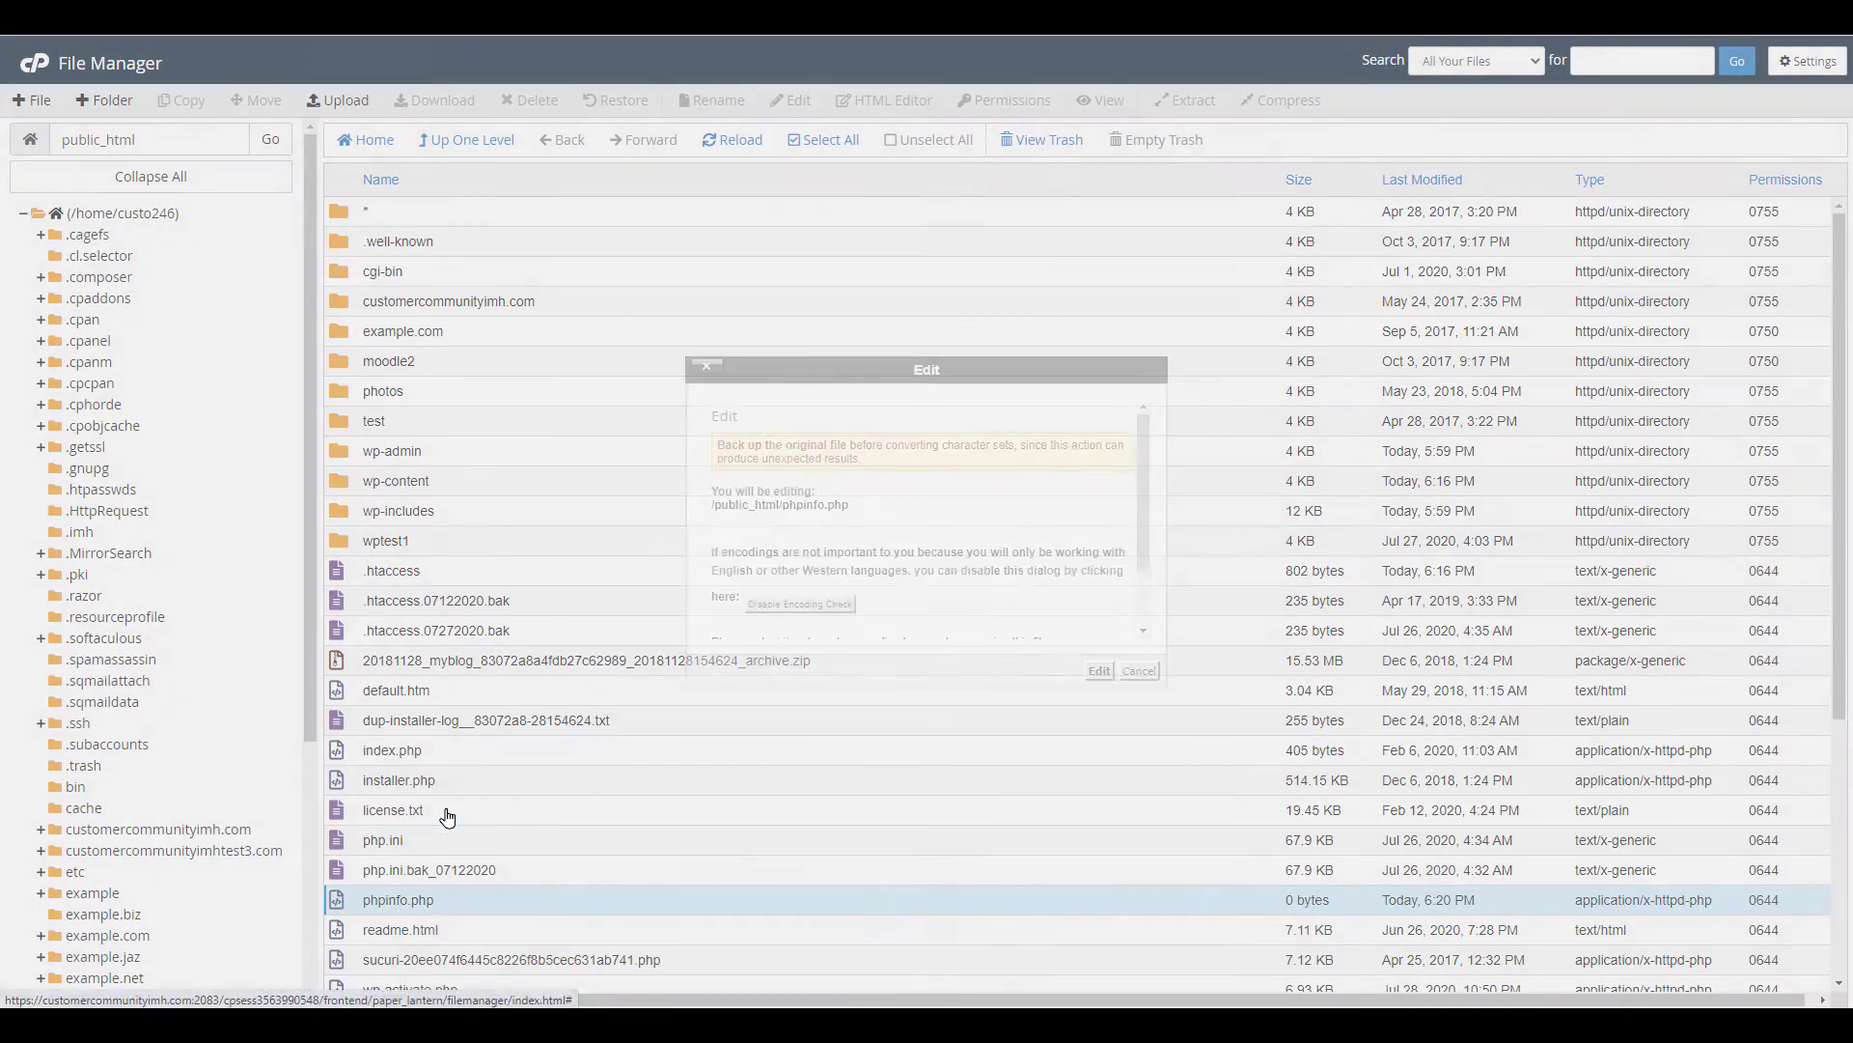
left_click(1098, 671)
type("<? phpinfo(); ?>")
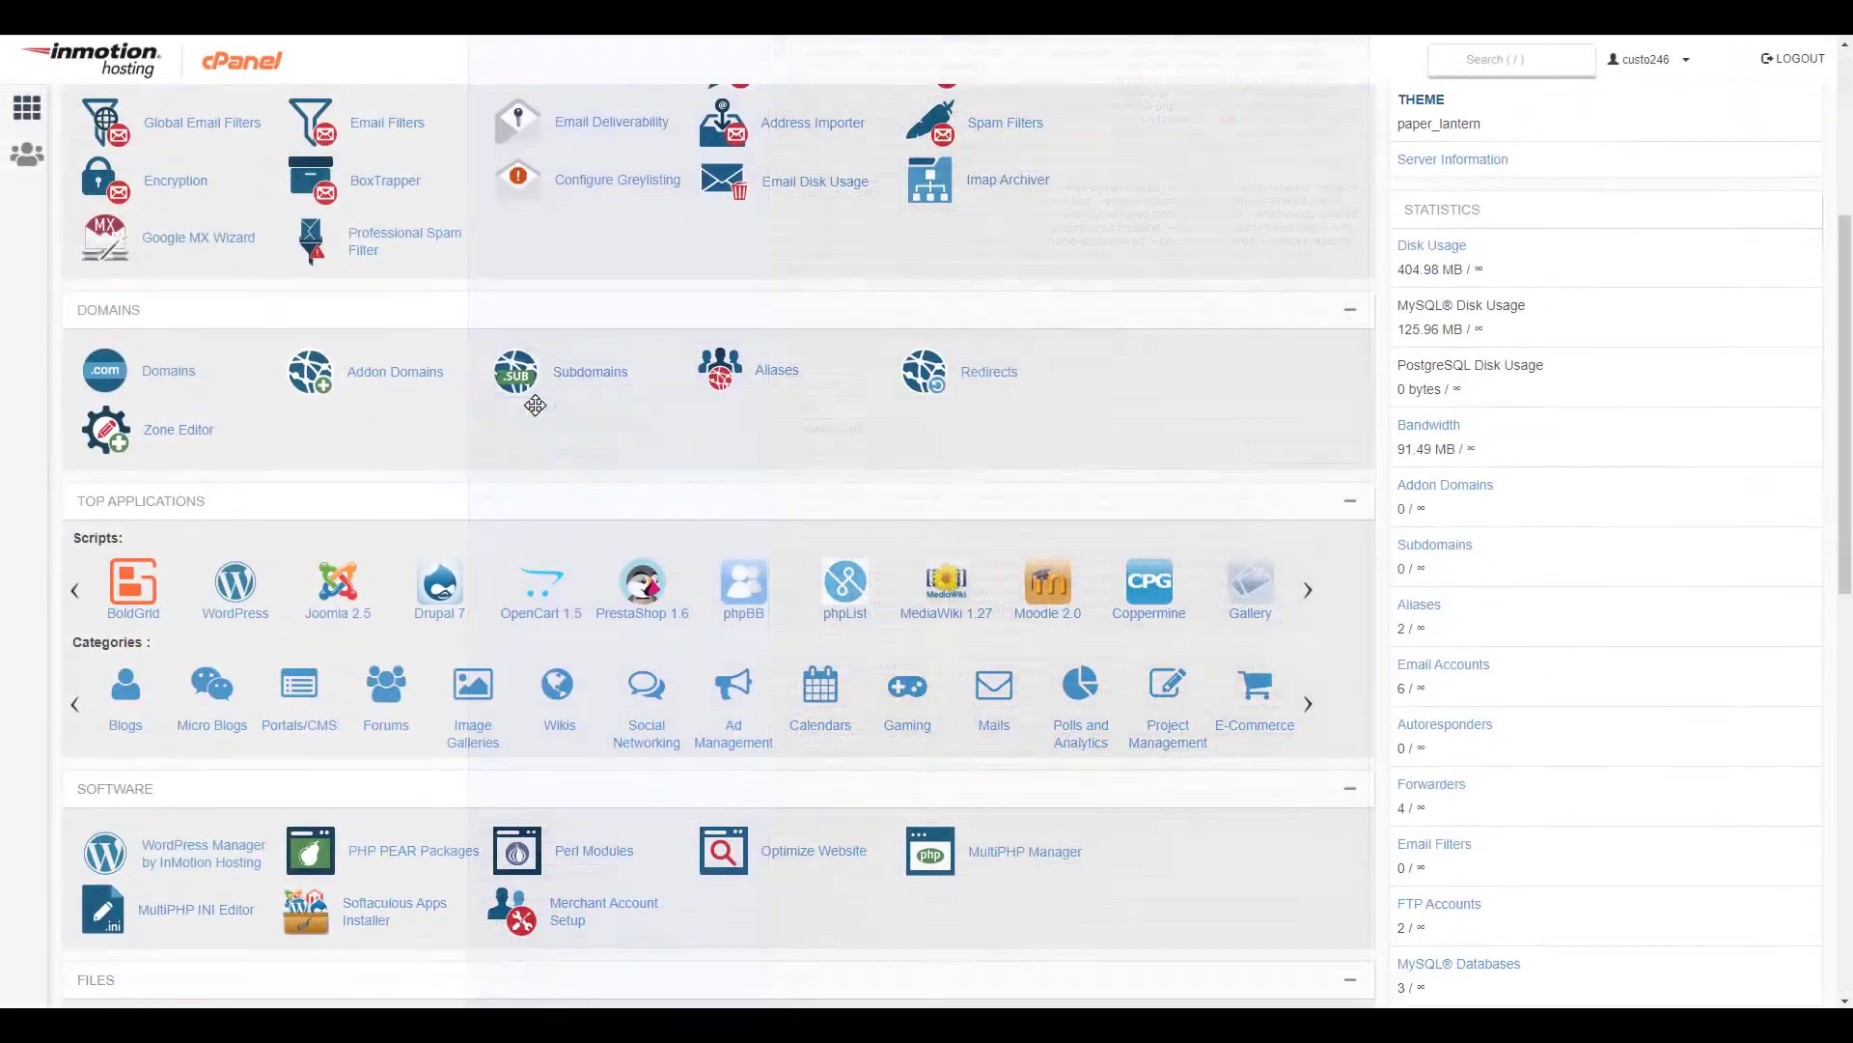
scroll(564, 434, "down", 5)
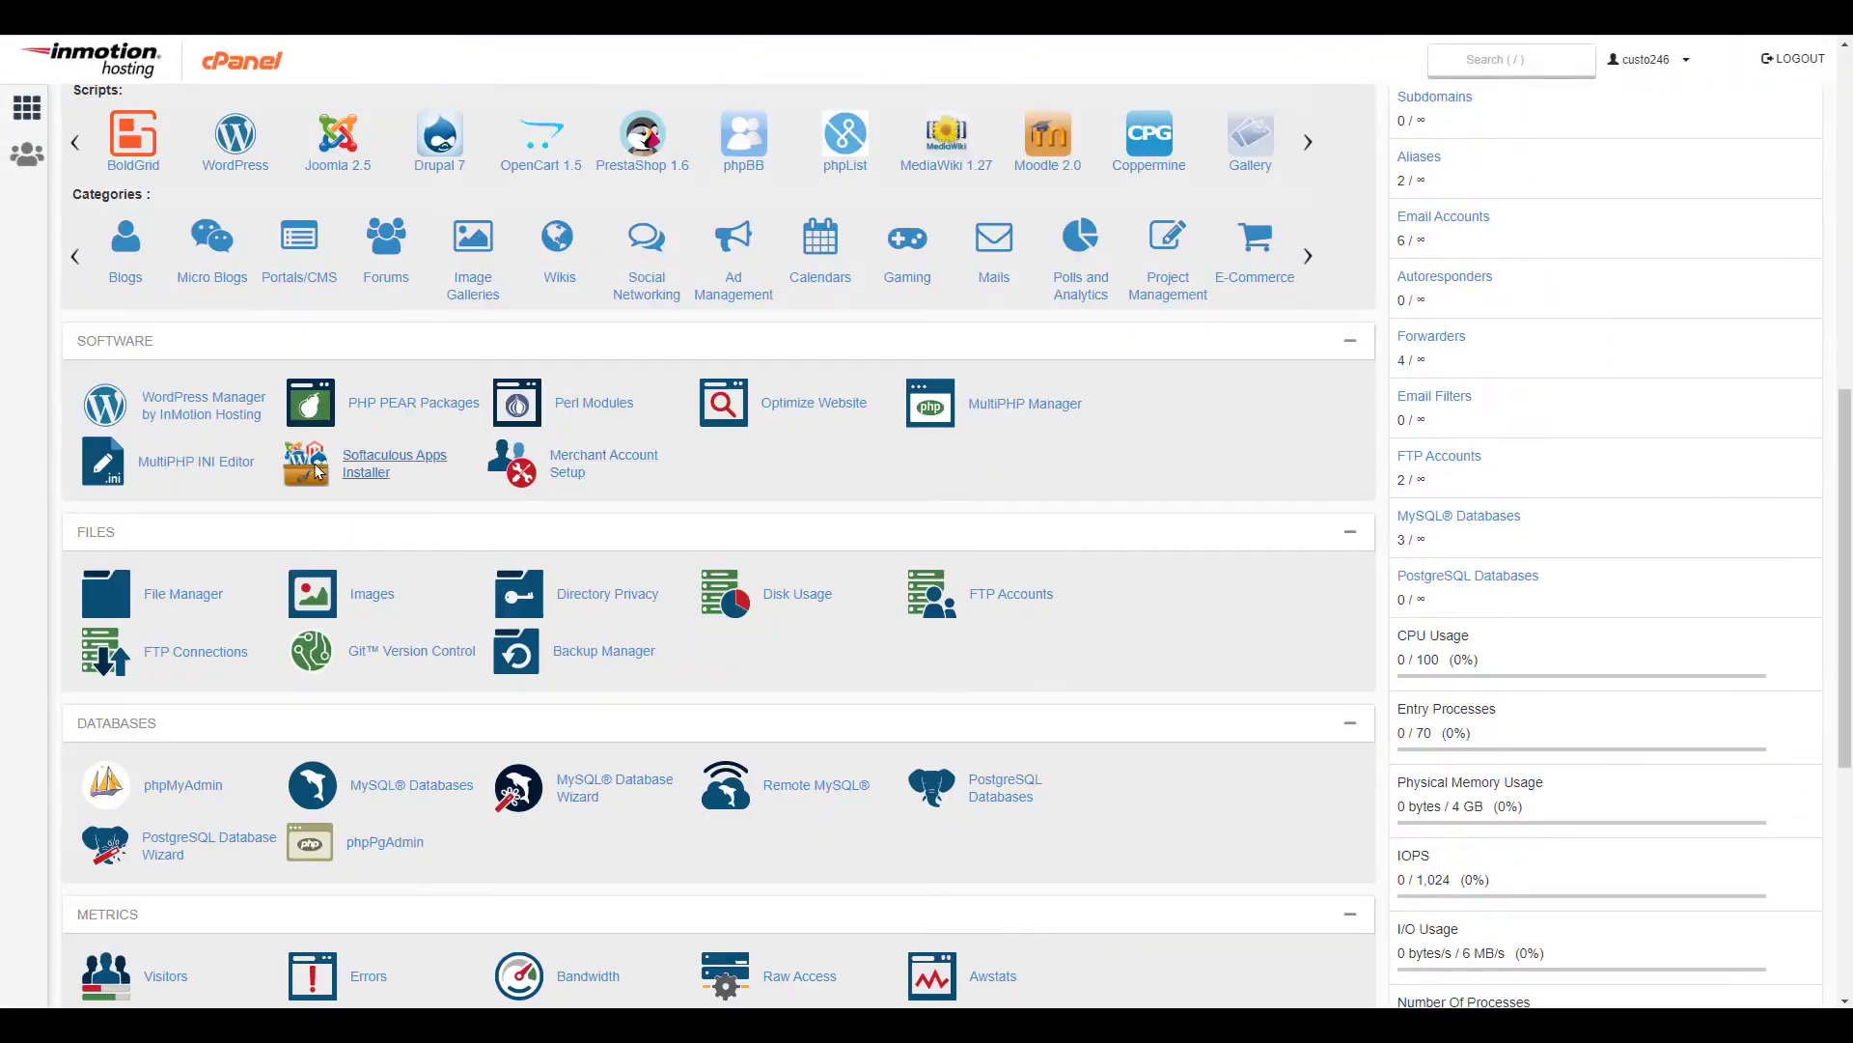
Review customercommunityimh.com's PHP settings in the MultiPHP INI Editor
left_click(195, 460)
left_click(362, 569)
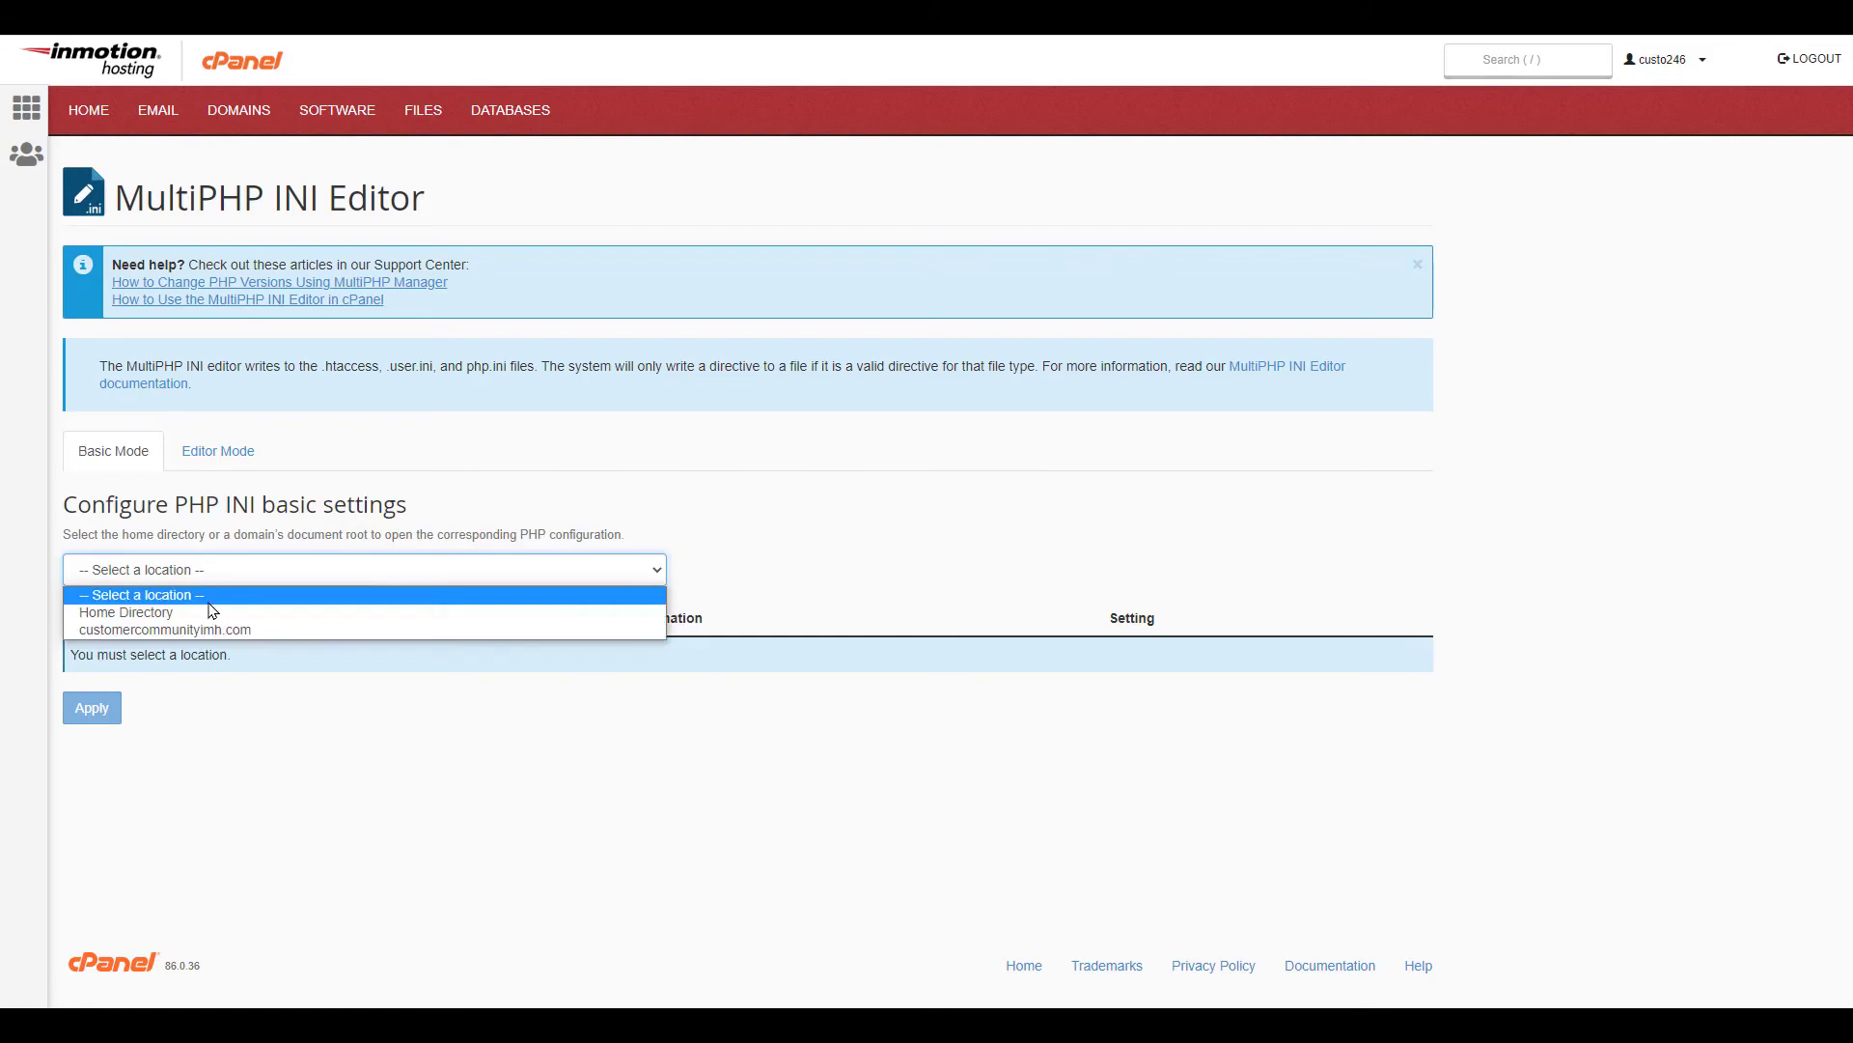
left_click(163, 629)
scroll(593, 435, "down", 5)
scroll(593, 371, "down", 5)
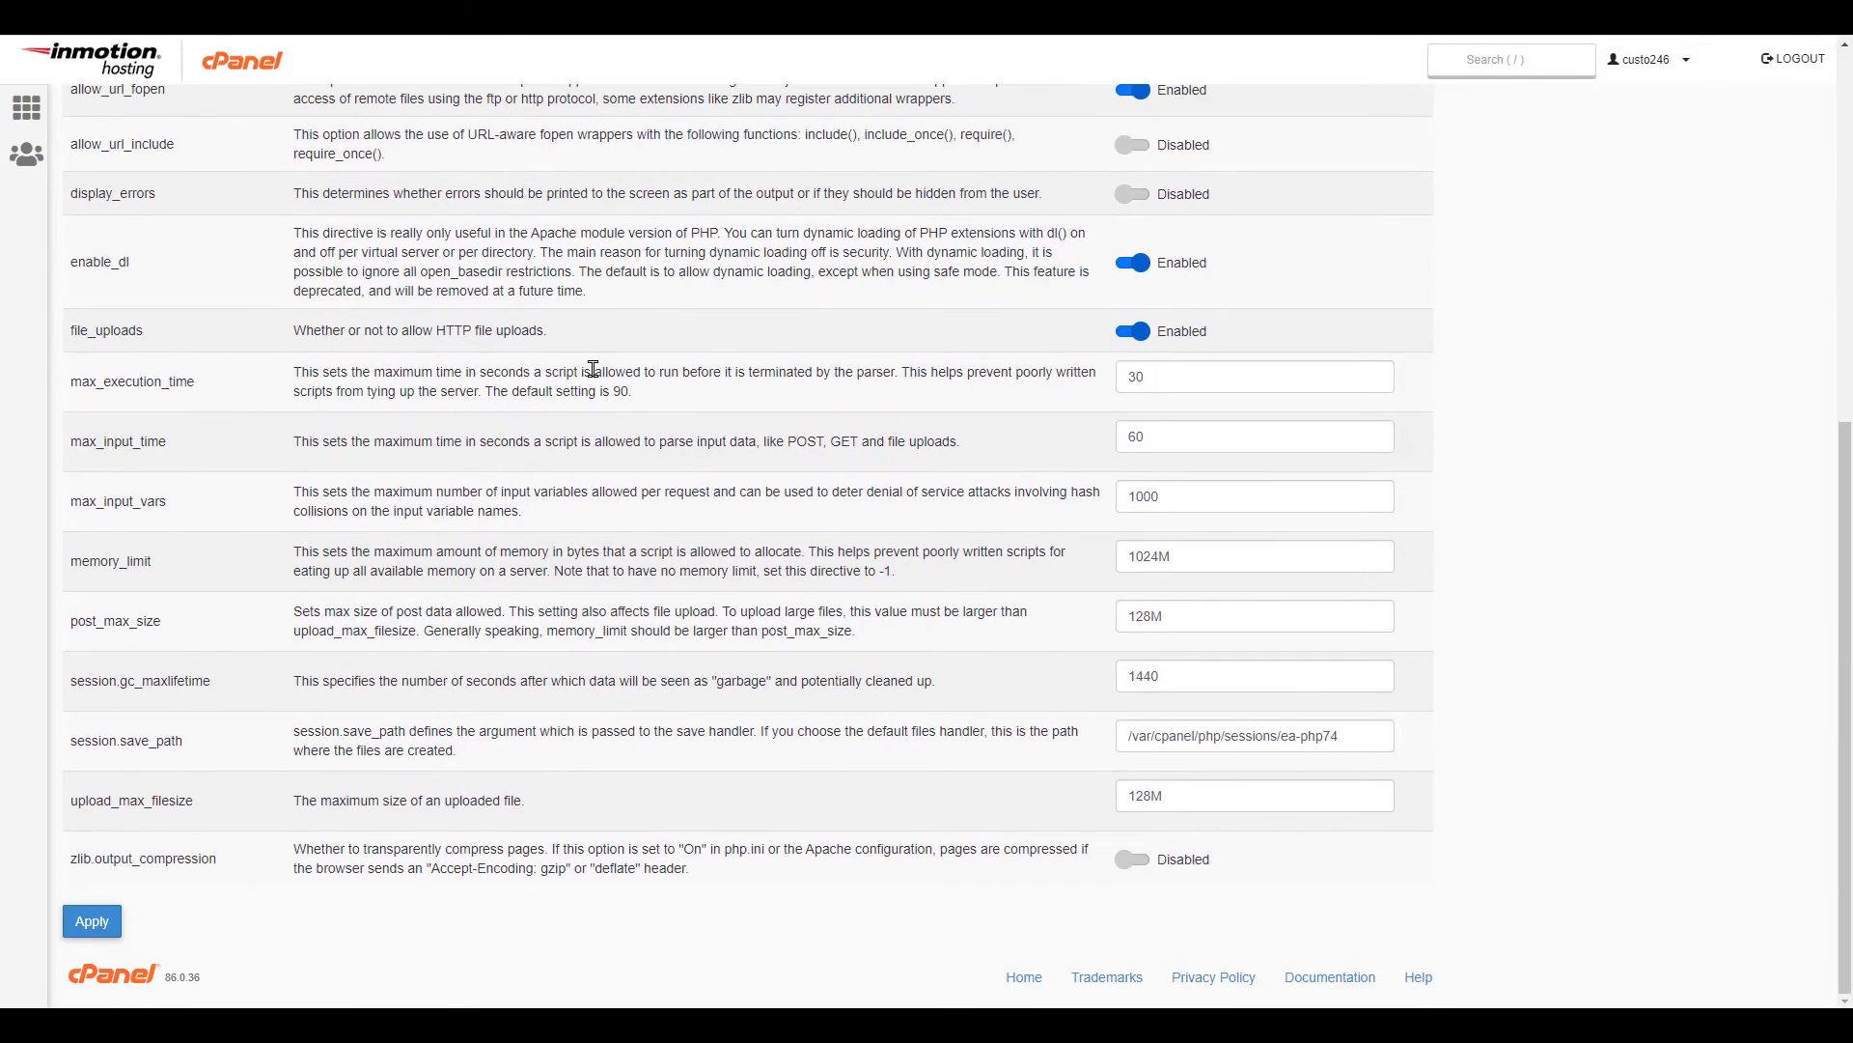
scroll(593, 371, "up", 1)
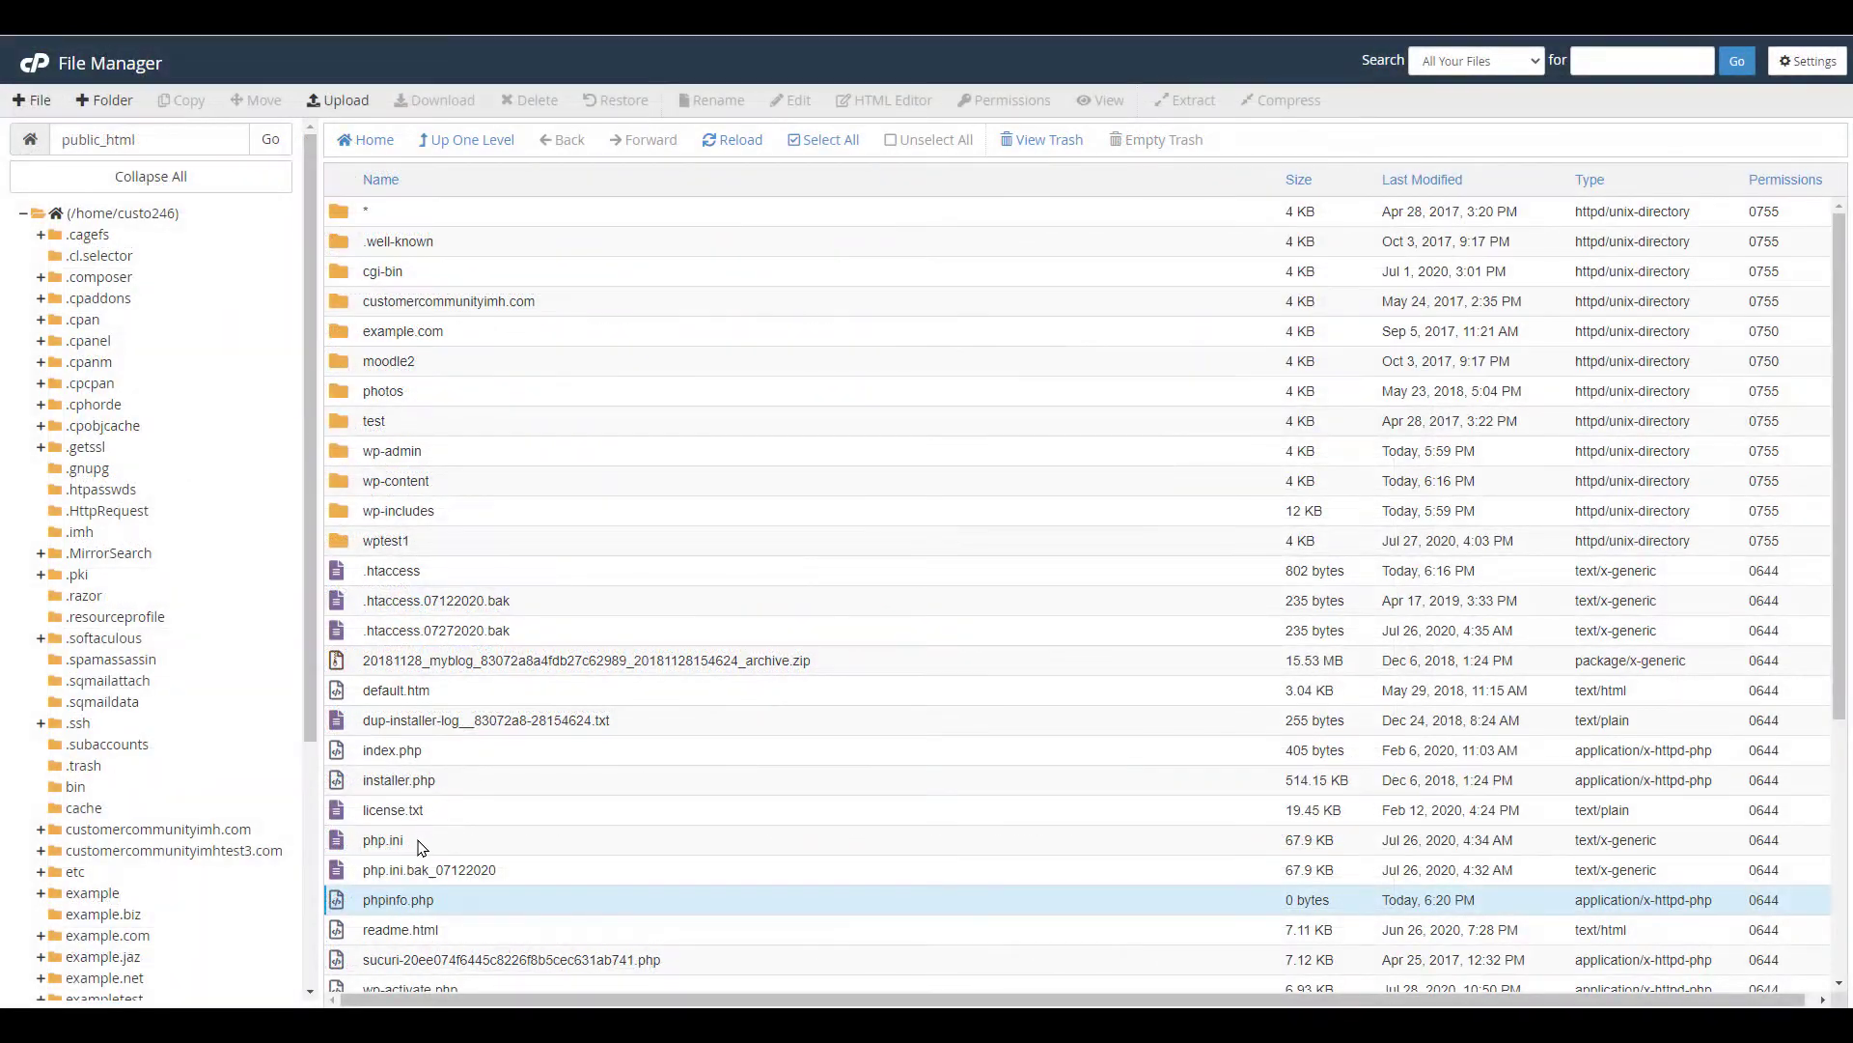
Edit php.ini in File Manager, raising memory_limit from 512M to 1024M
right_click(418, 846)
left_click(460, 810)
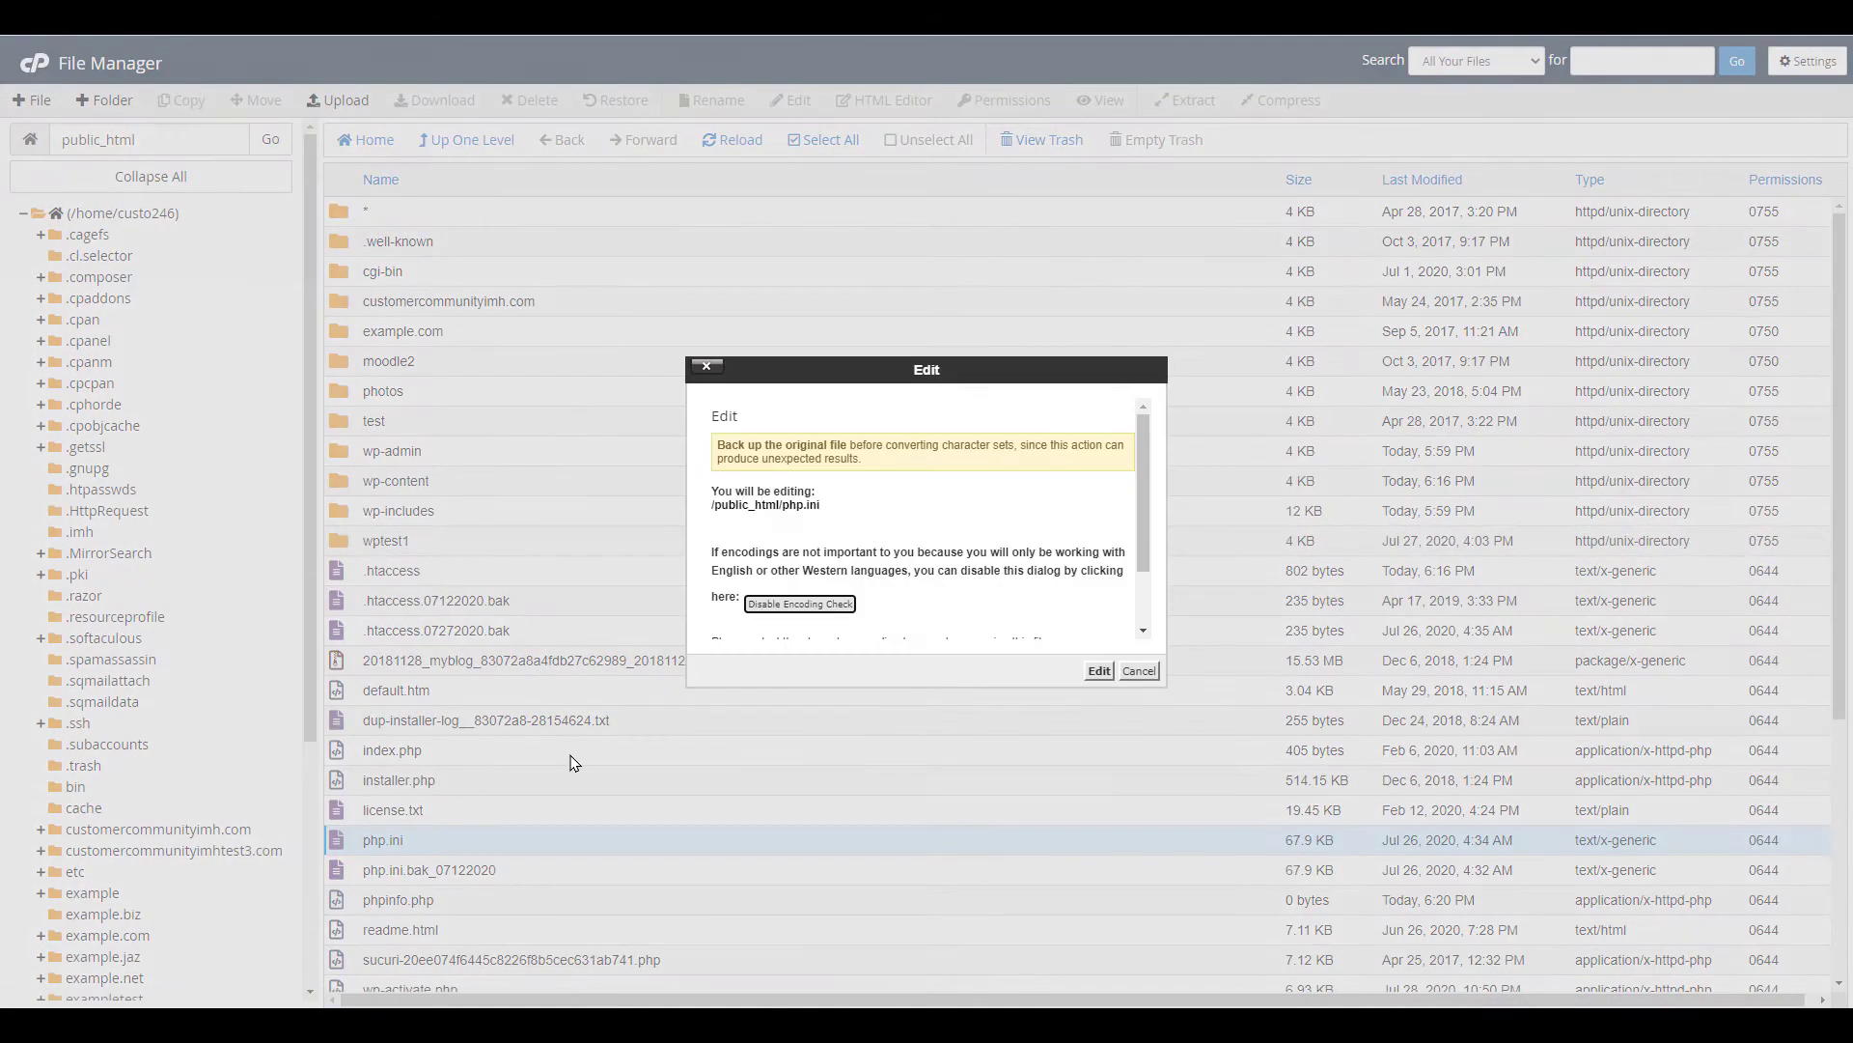
left_click(1101, 673)
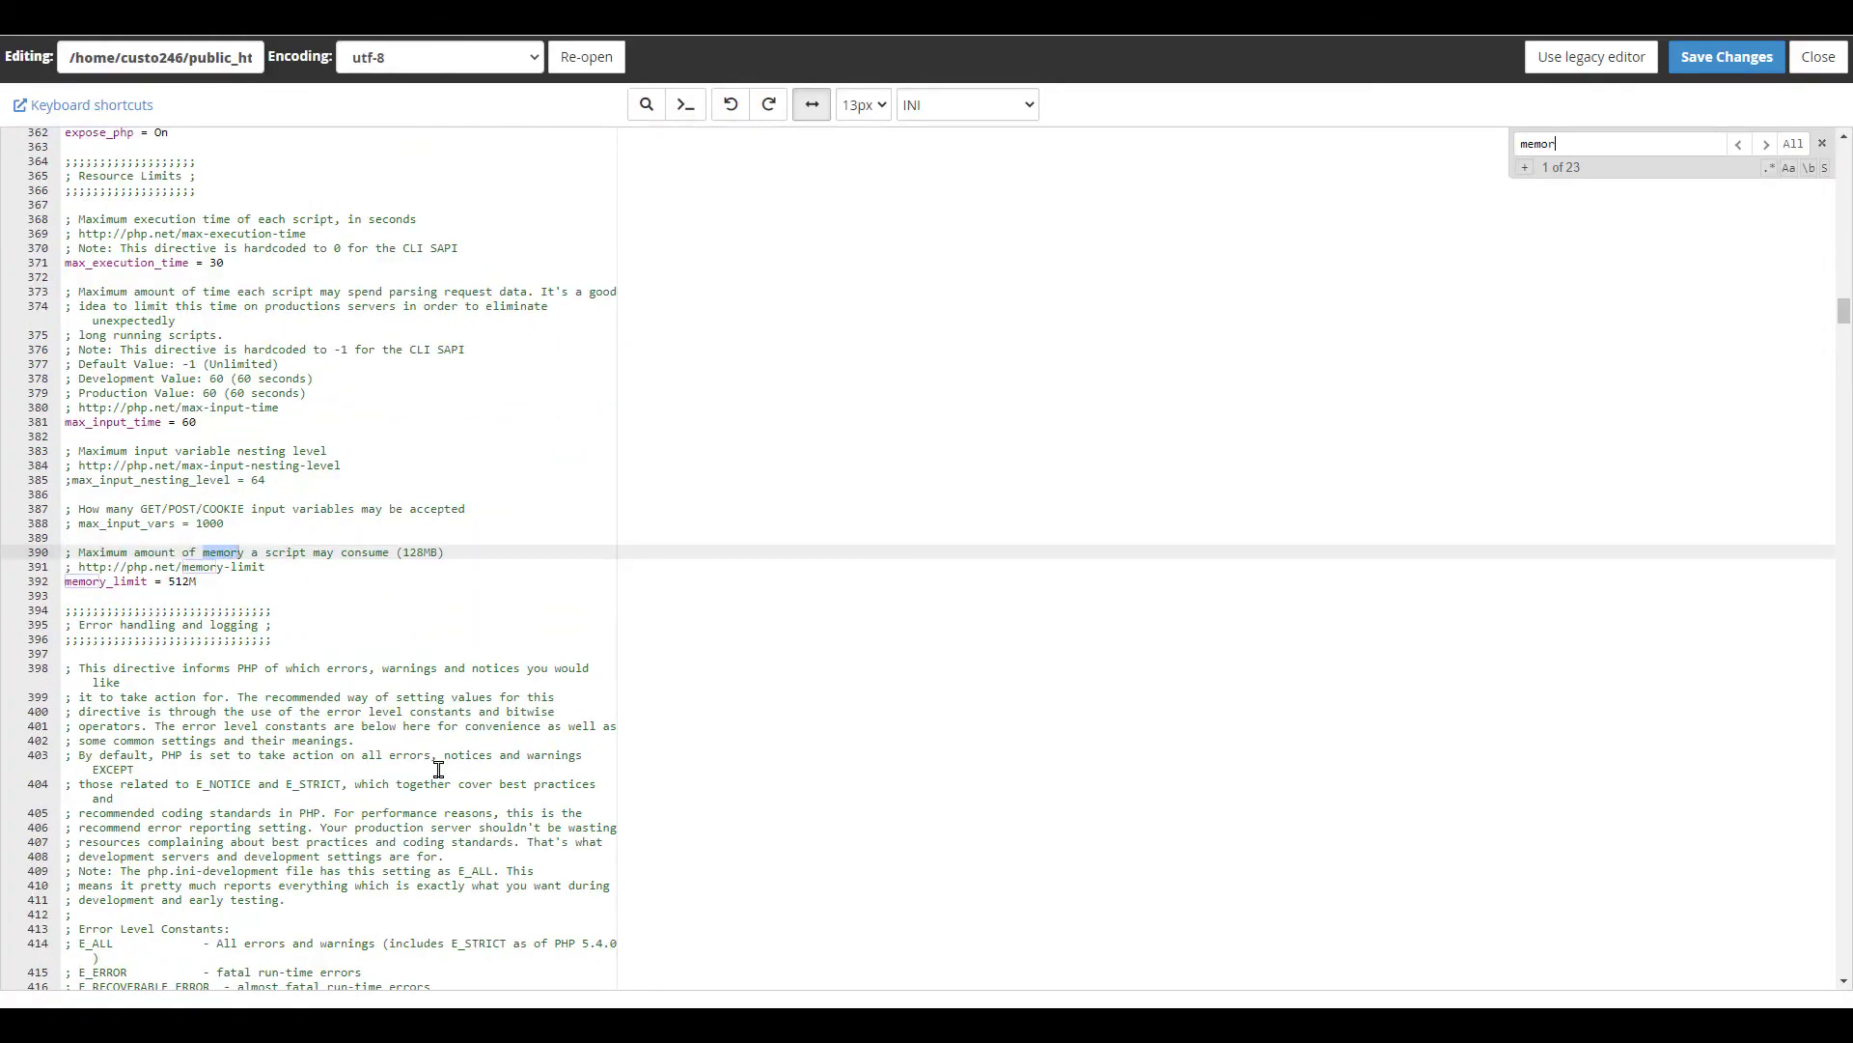
left_click(208, 582)
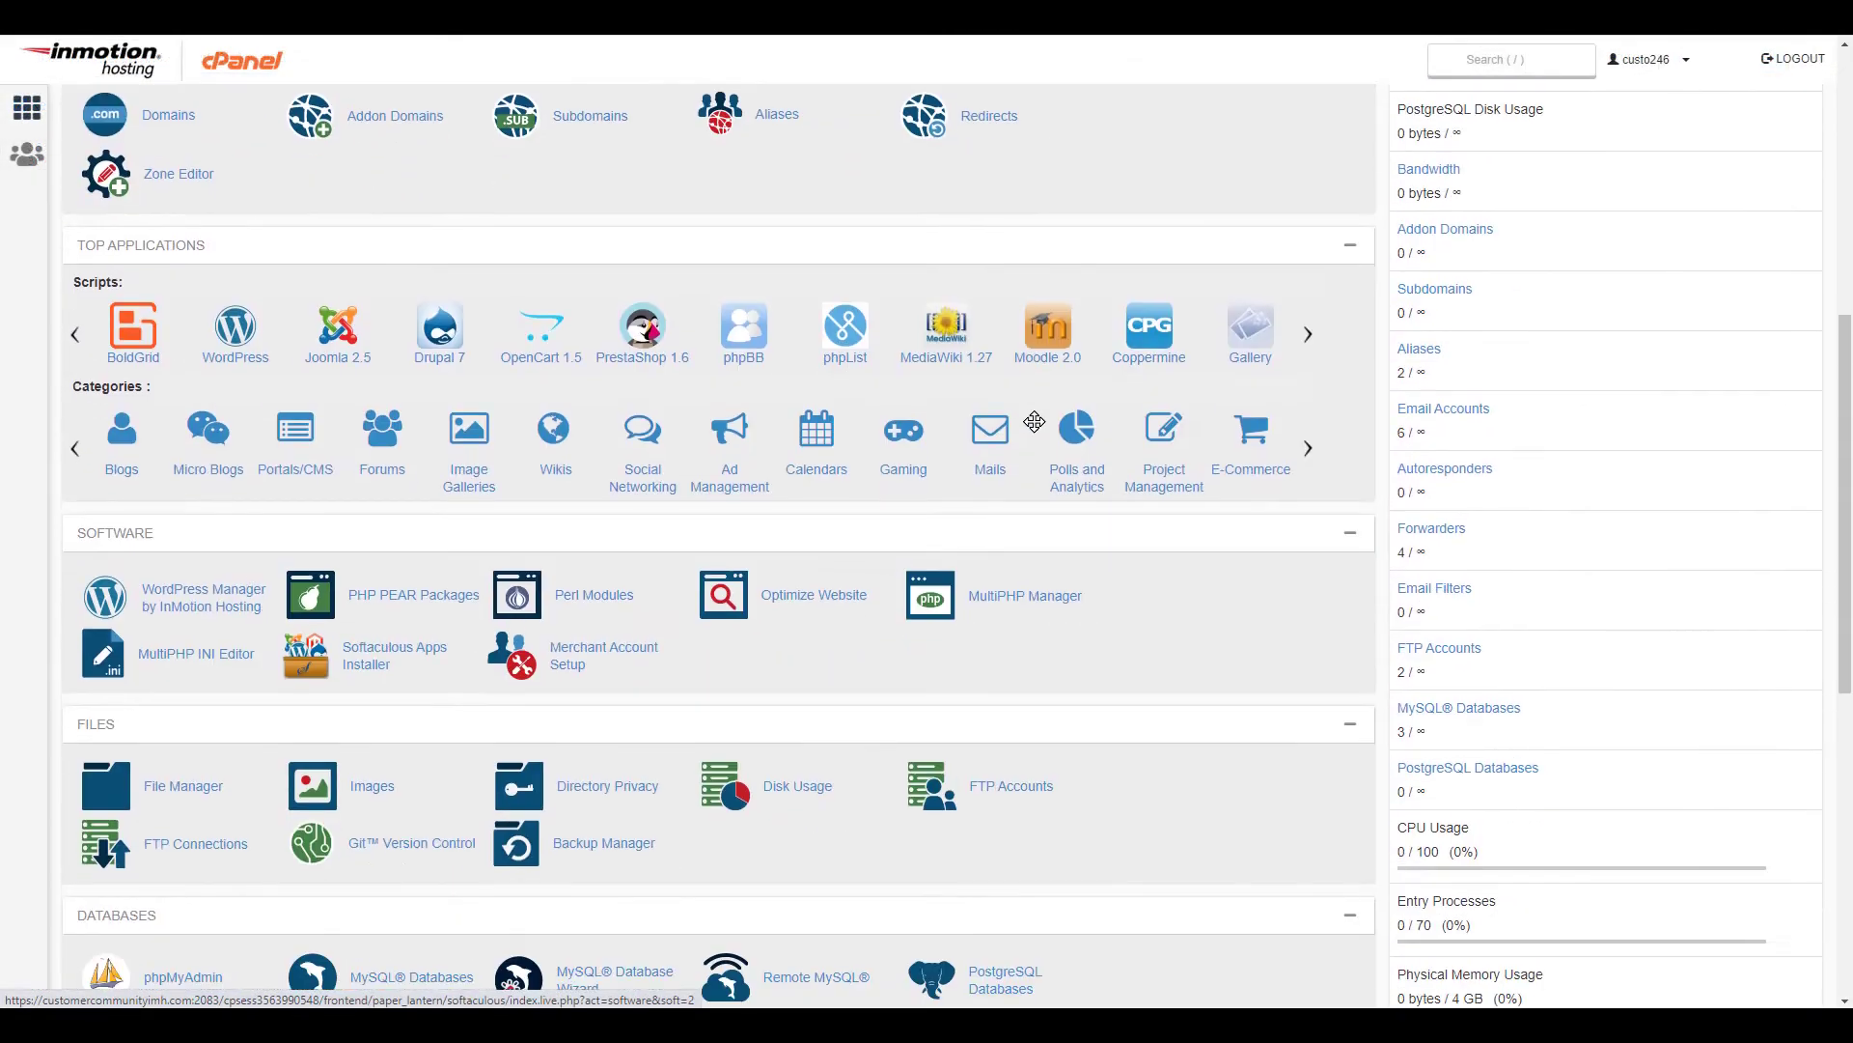
scroll(1034, 423, "down", 2)
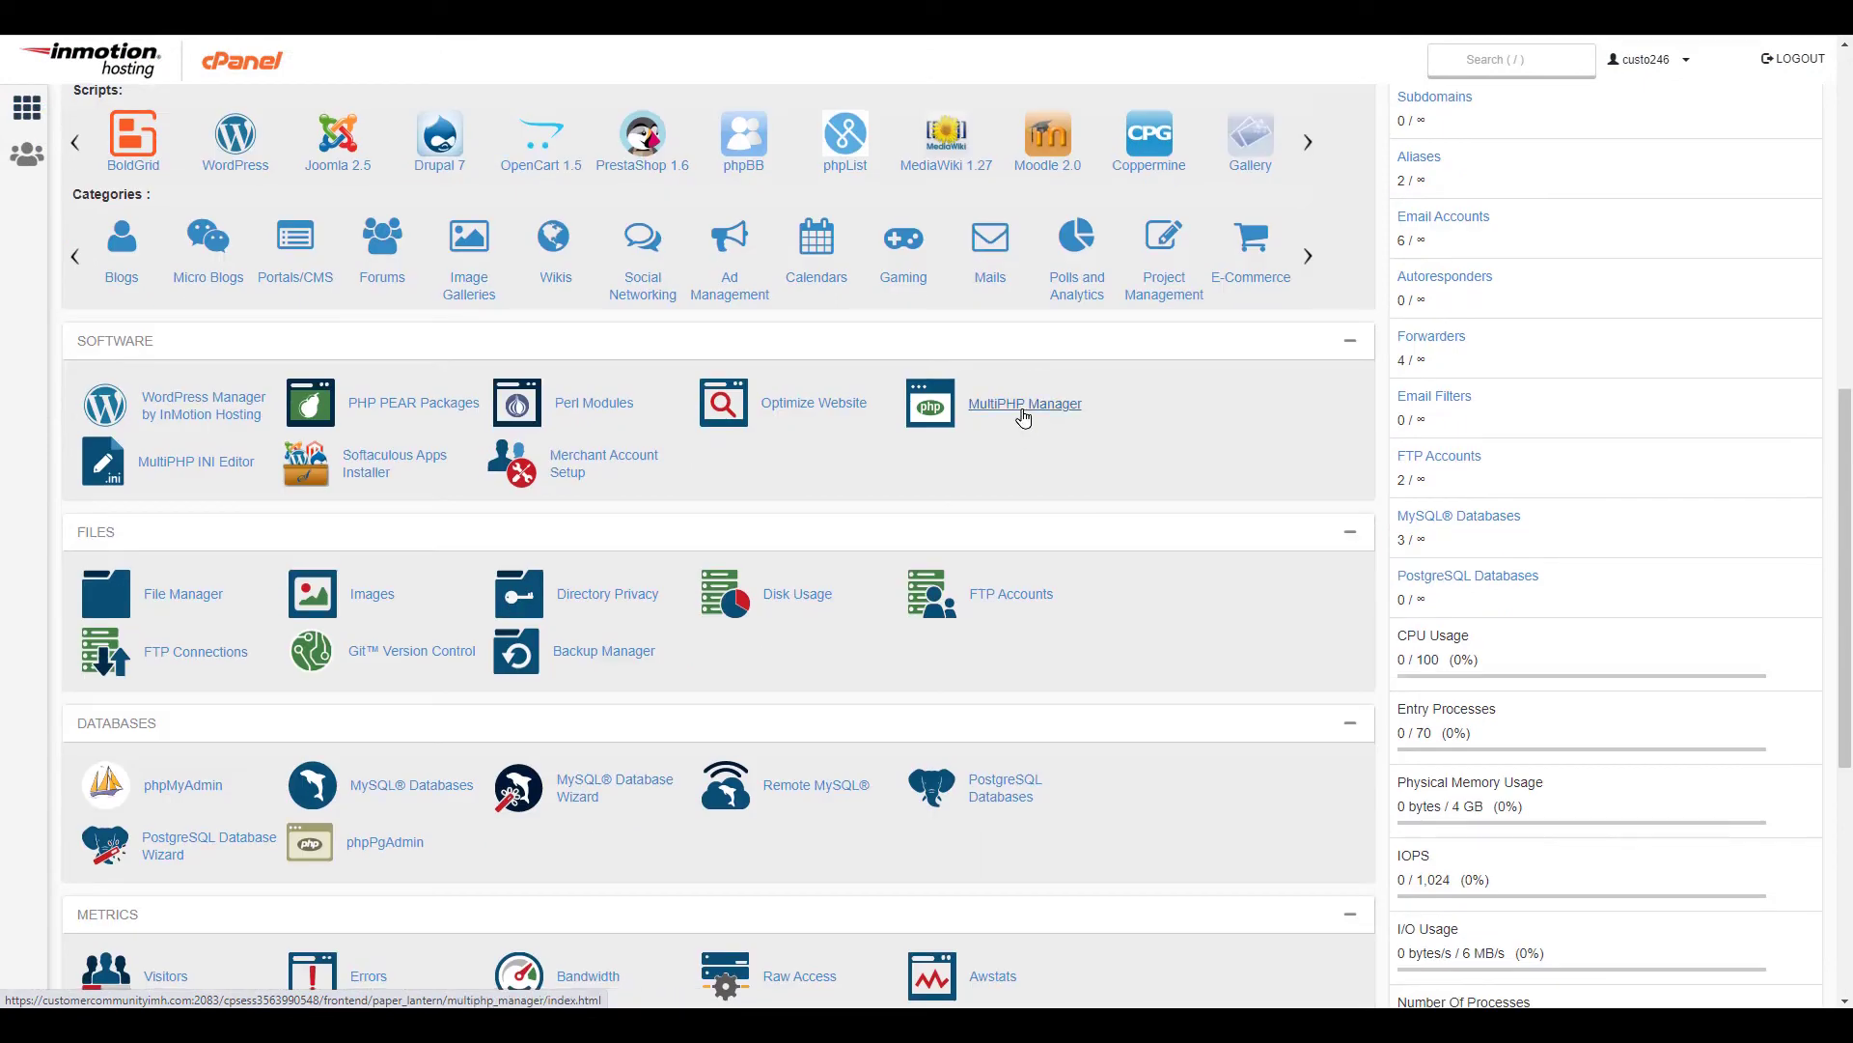
In MultiPHP Manager, set customercommunityimh.com to PHP 7.4 (ea-php74) and apply it
left_click(1021, 413)
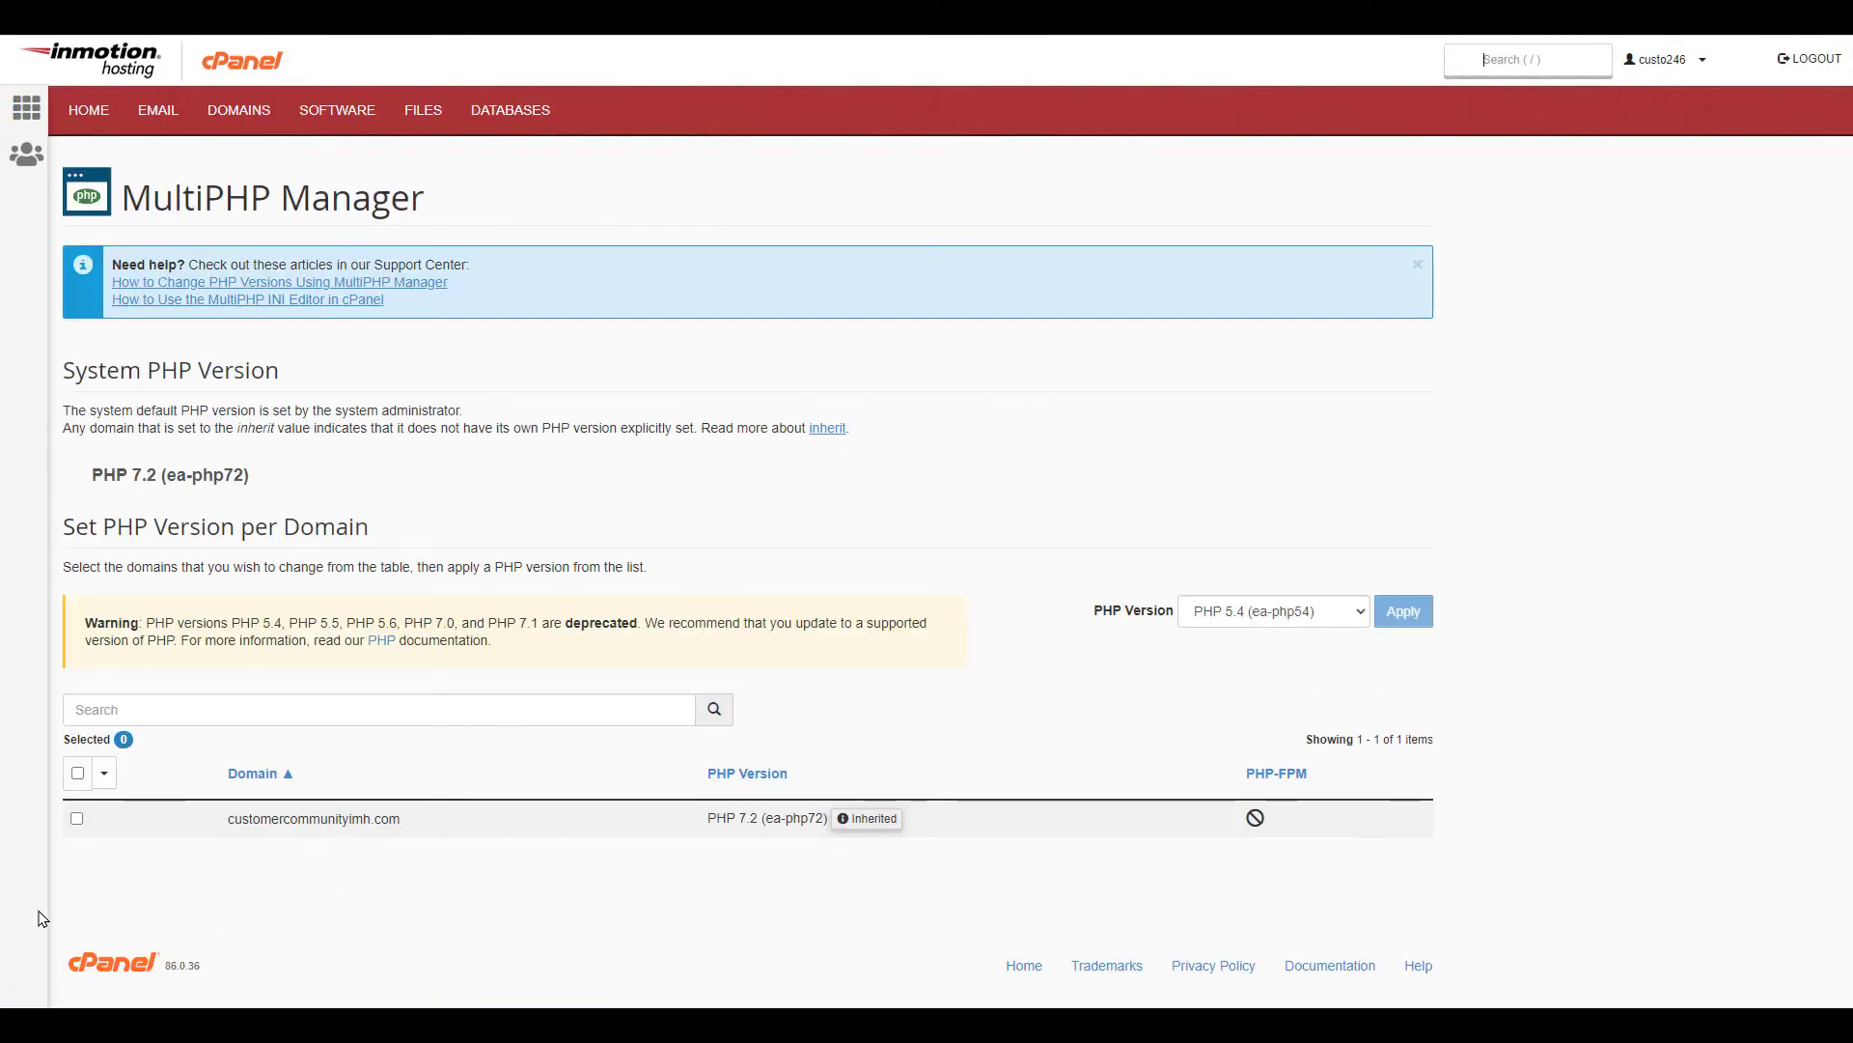
left_click(77, 818)
left_click(1250, 618)
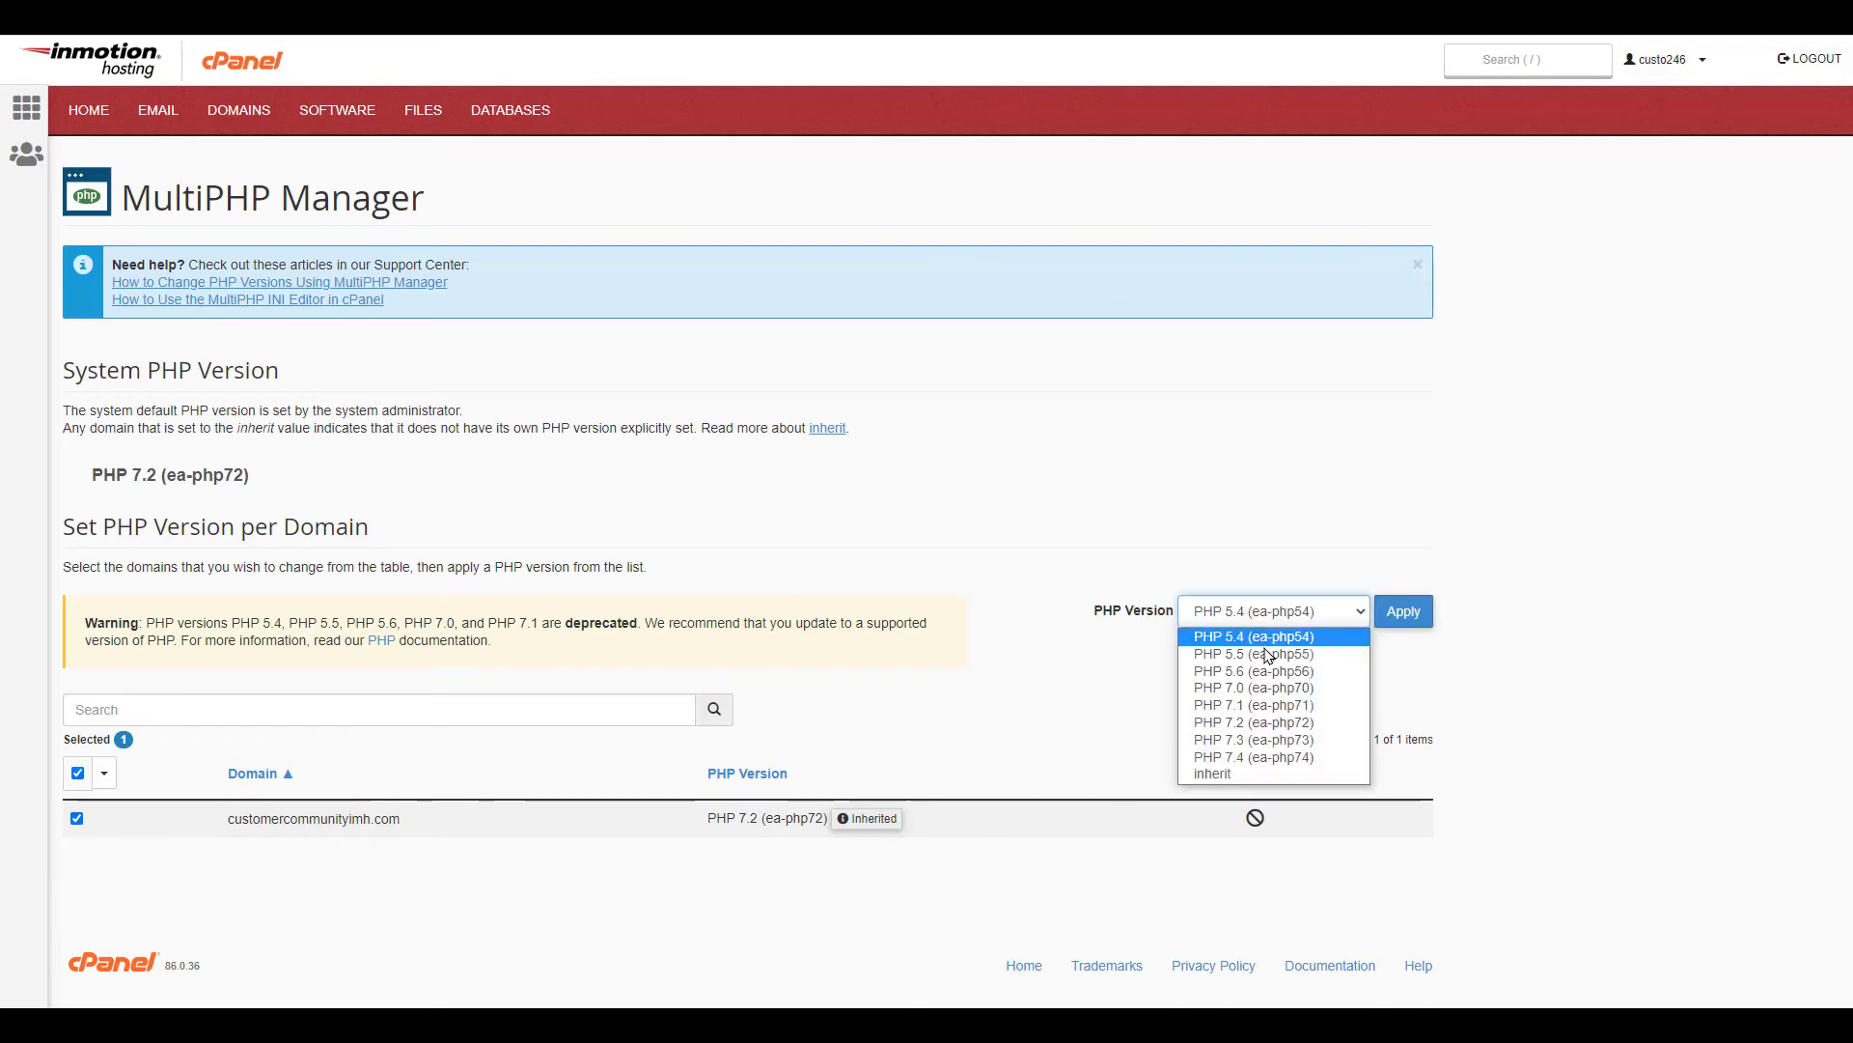
left_click(1265, 758)
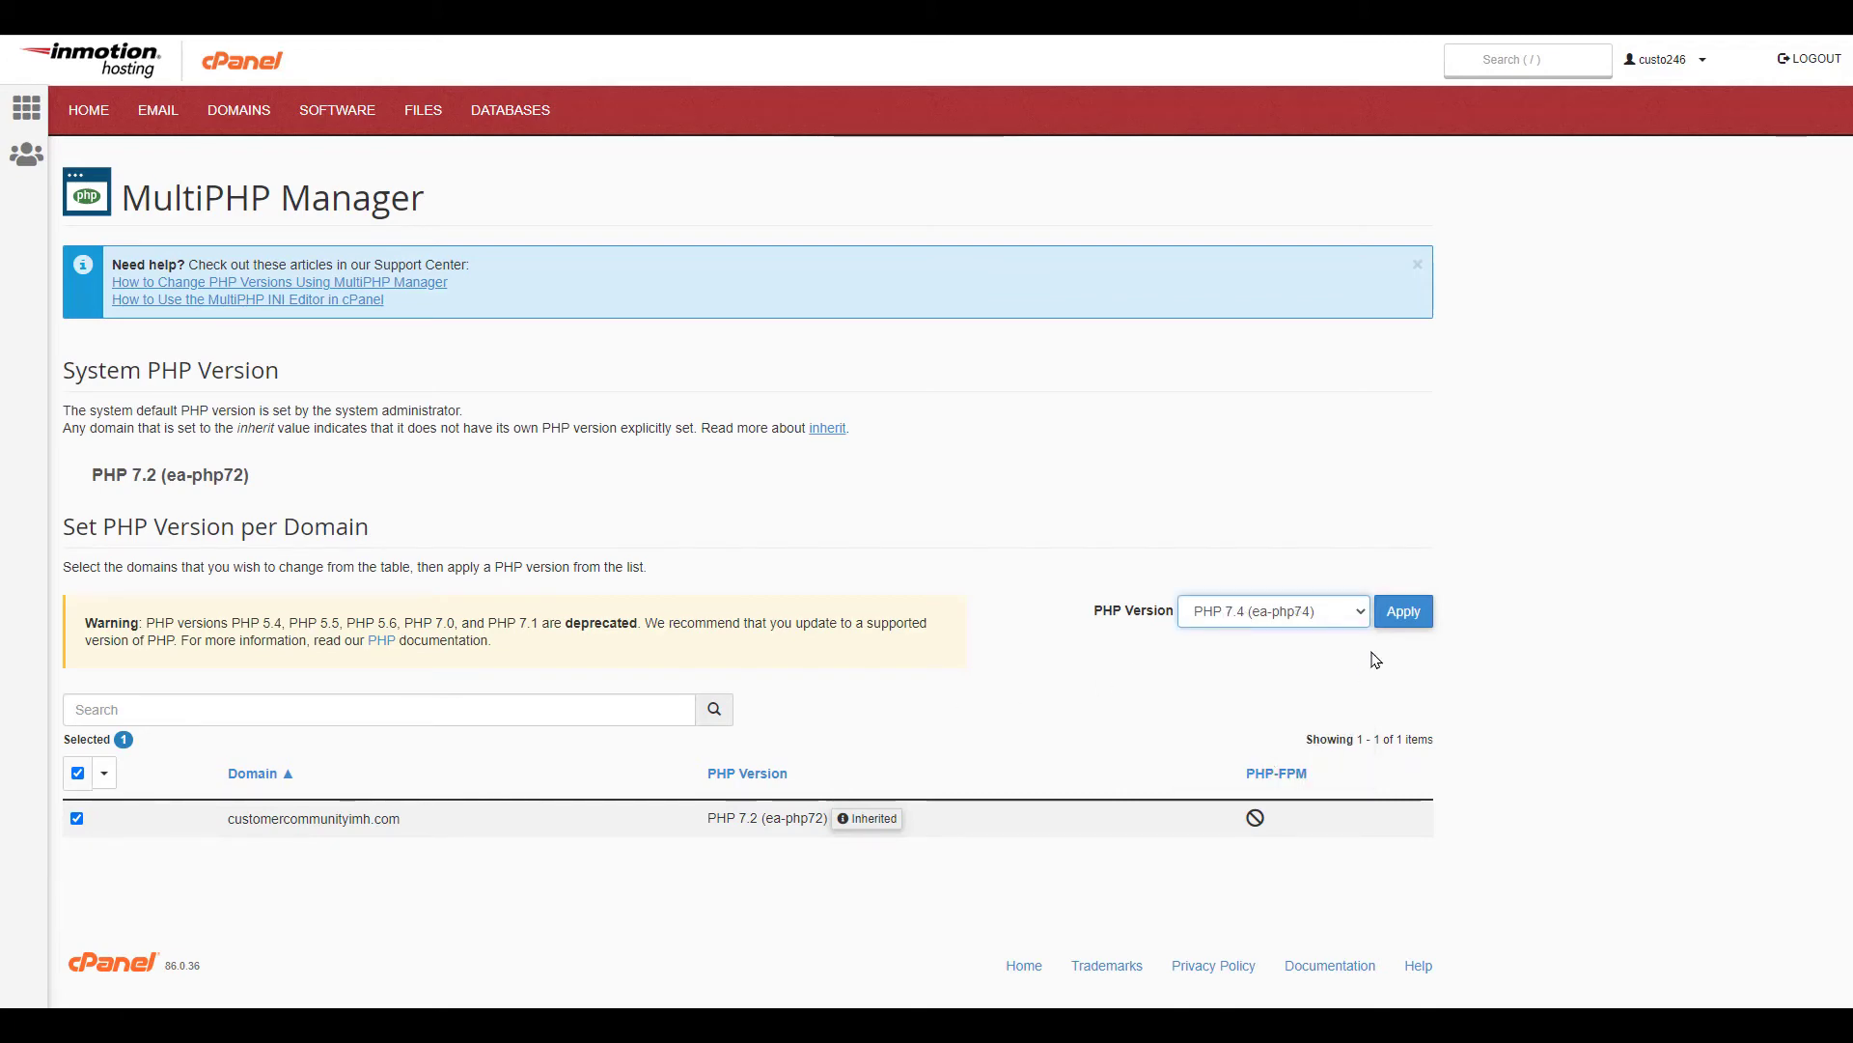
left_click(1398, 611)
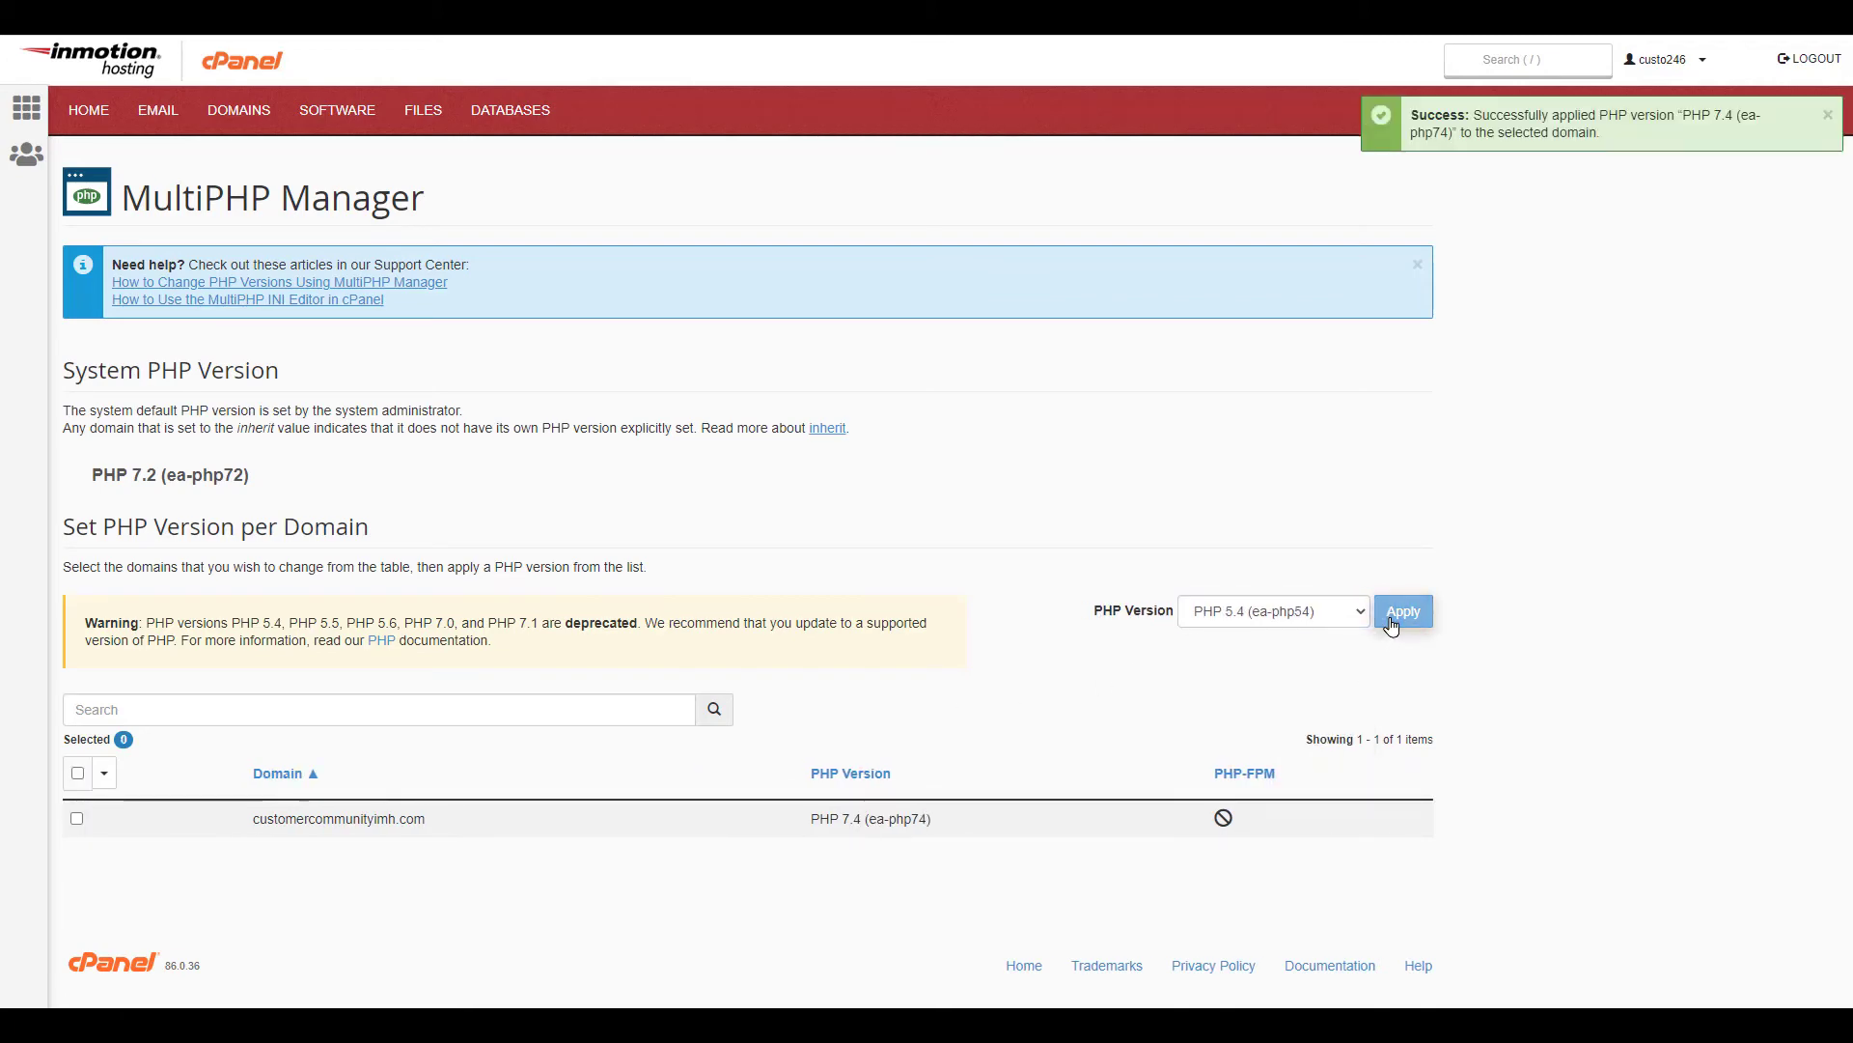